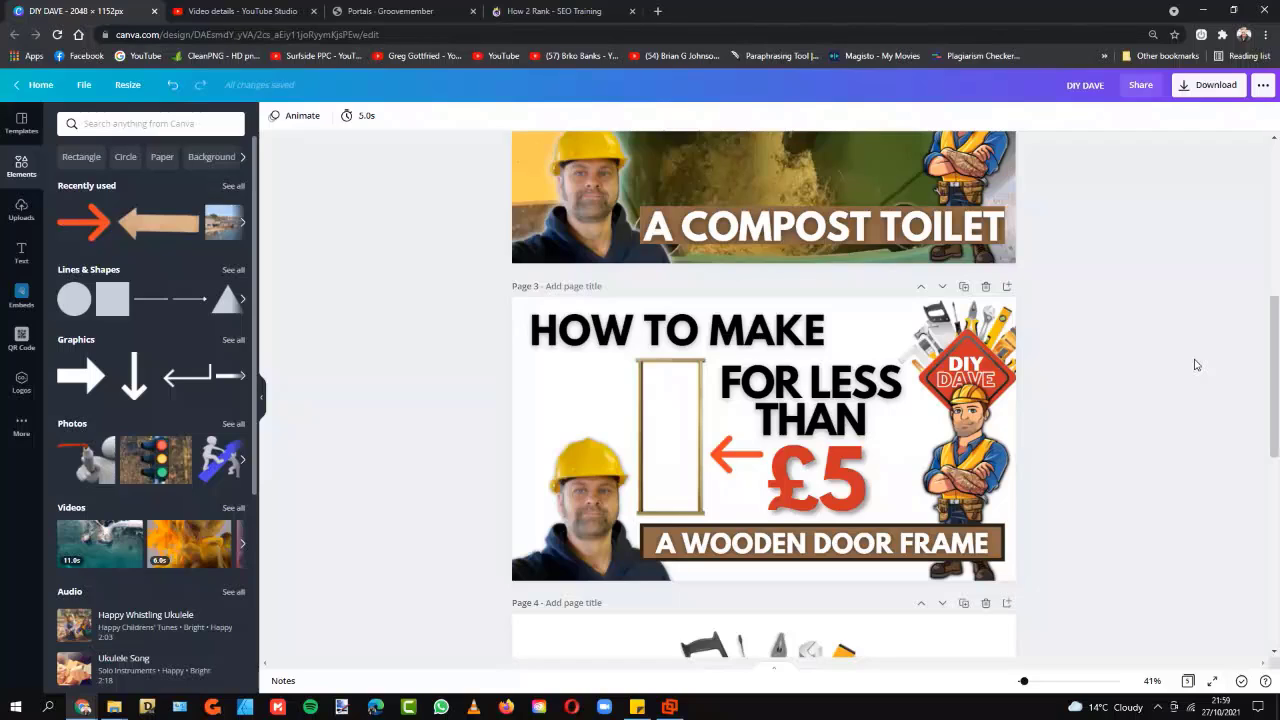
Scroll up and down through the current page to review it
{"action": "scroll", "coordinate": [1196, 364], "scroll_direction": "down", "scroll_amount": 1}
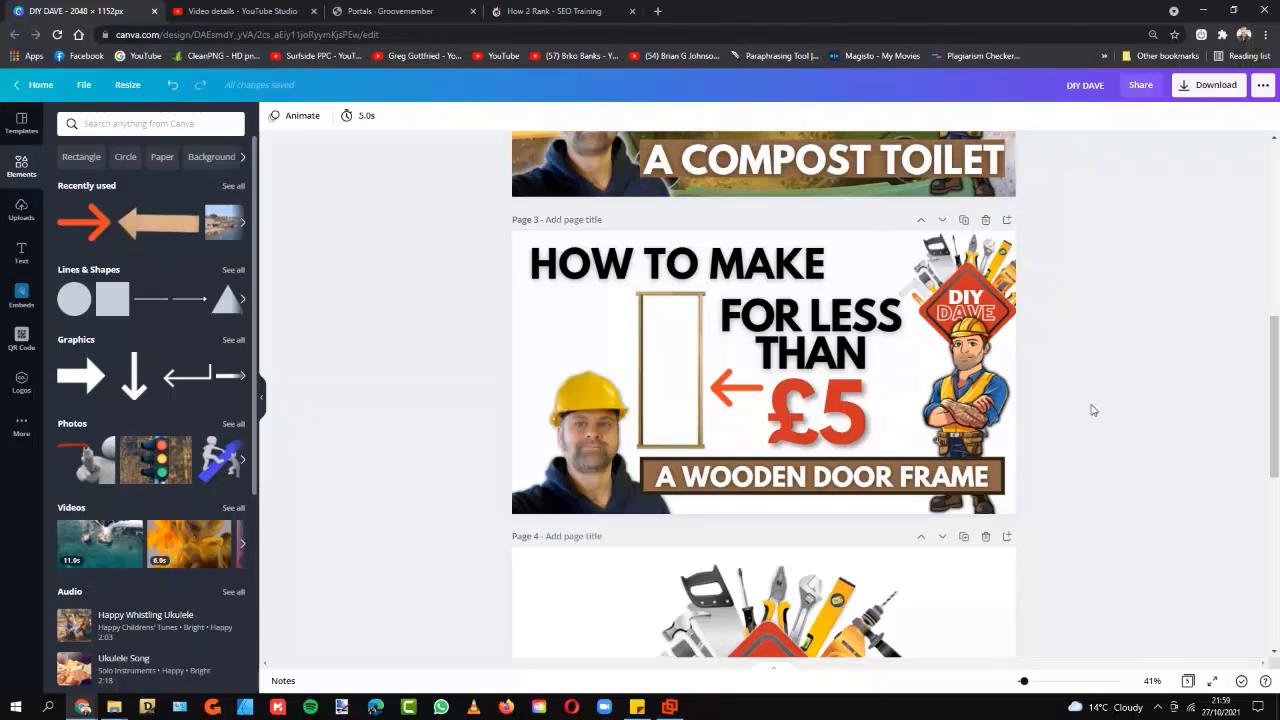
{"action": "scroll", "coordinate": [1114, 434], "scroll_direction": "up", "scroll_amount": 1}
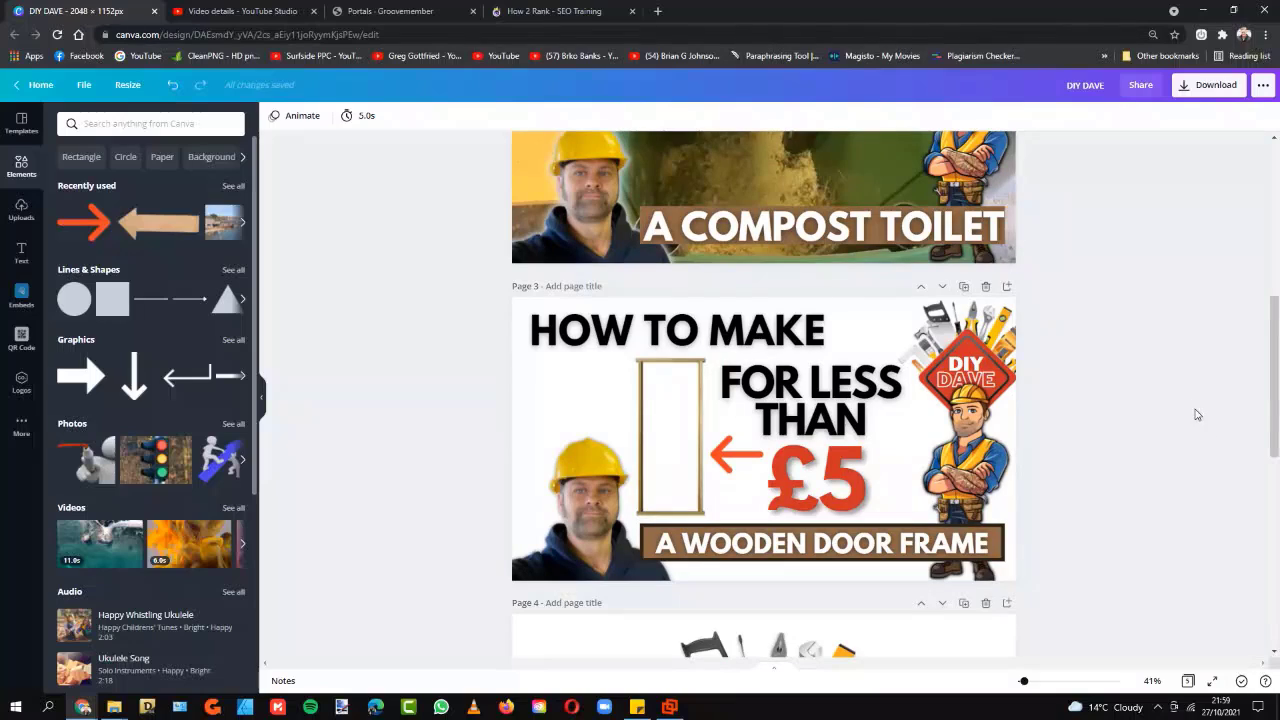
{"action": "scroll", "coordinate": [1183, 394], "scroll_direction": "down", "scroll_amount": 1}
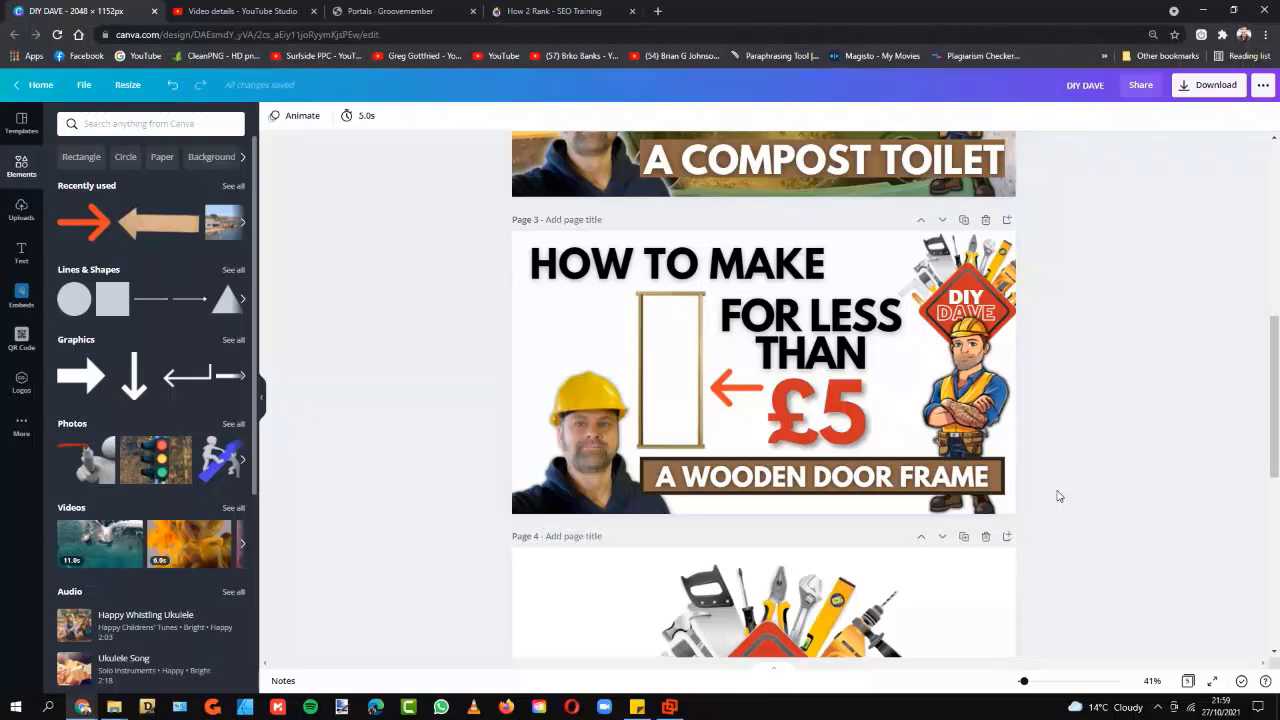
{"action": "scroll", "coordinate": [1059, 496], "scroll_direction": "up", "scroll_amount": 2}
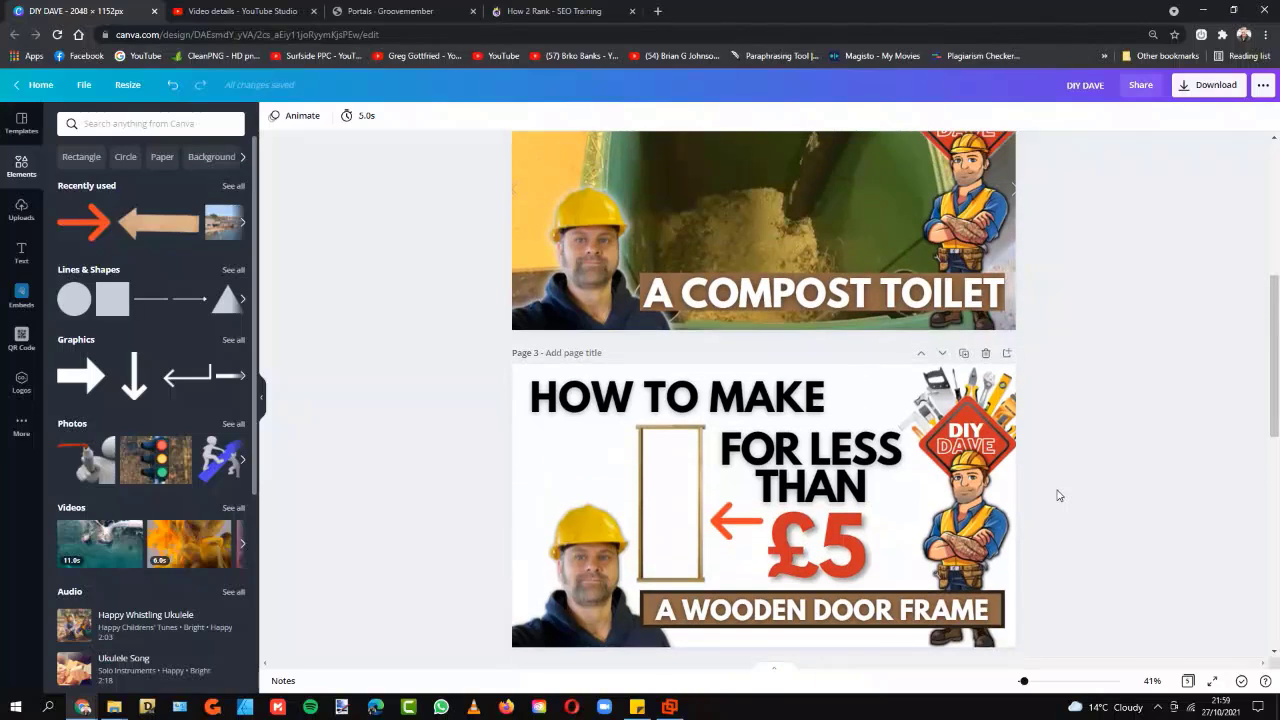
{"action": "scroll", "coordinate": [1059, 496], "scroll_direction": "down", "scroll_amount": 2}
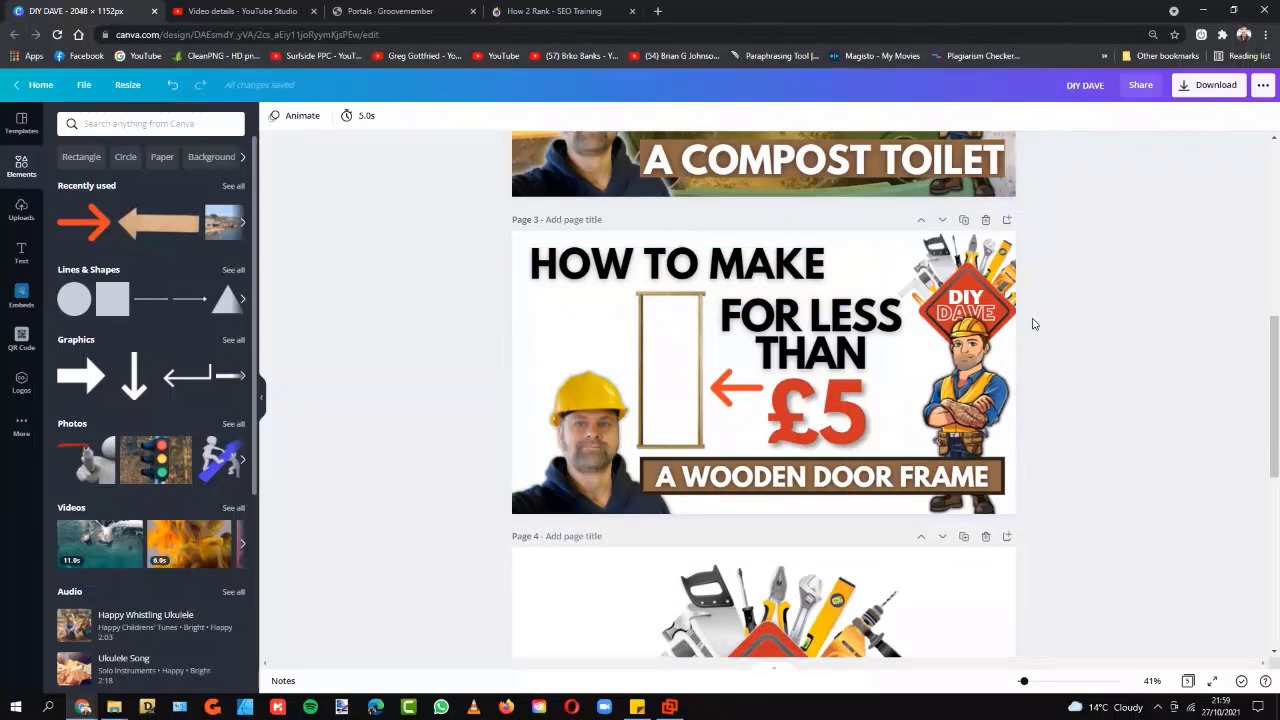
{"action": "scroll", "coordinate": [1031, 323], "scroll_direction": "up", "scroll_amount": 1}
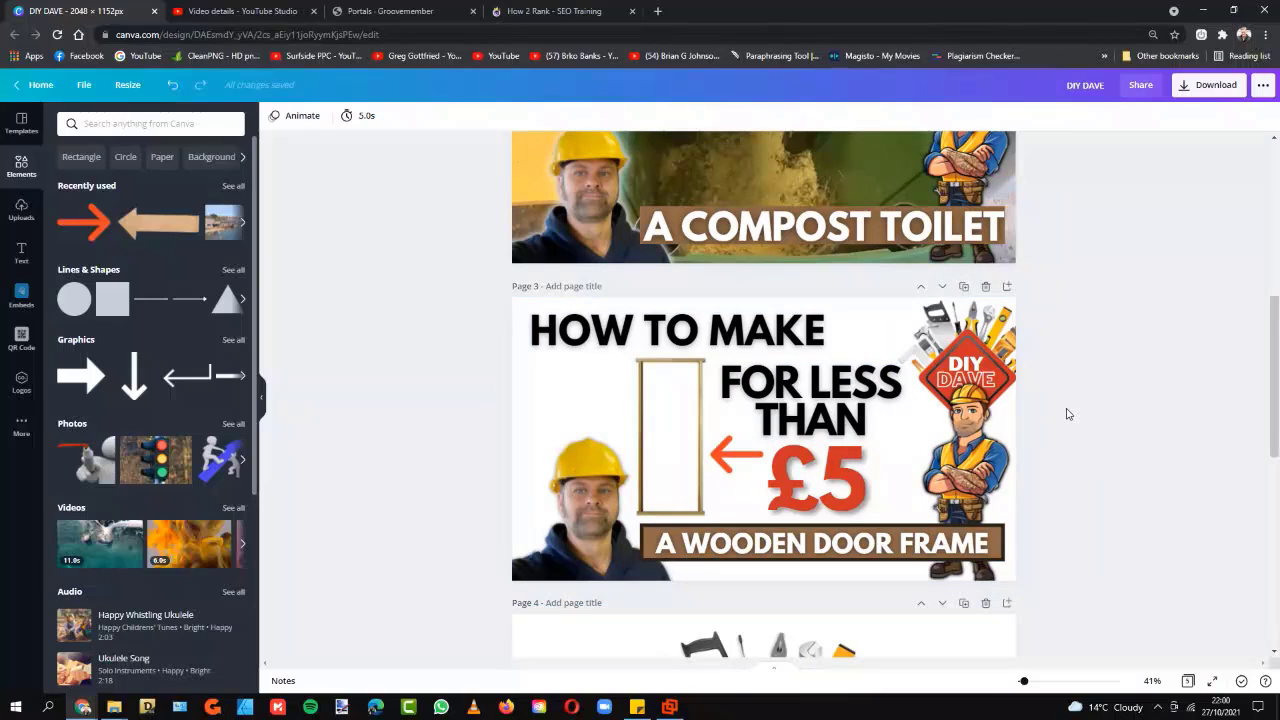
{"action": "scroll", "coordinate": [1067, 413], "scroll_direction": "down", "scroll_amount": 1}
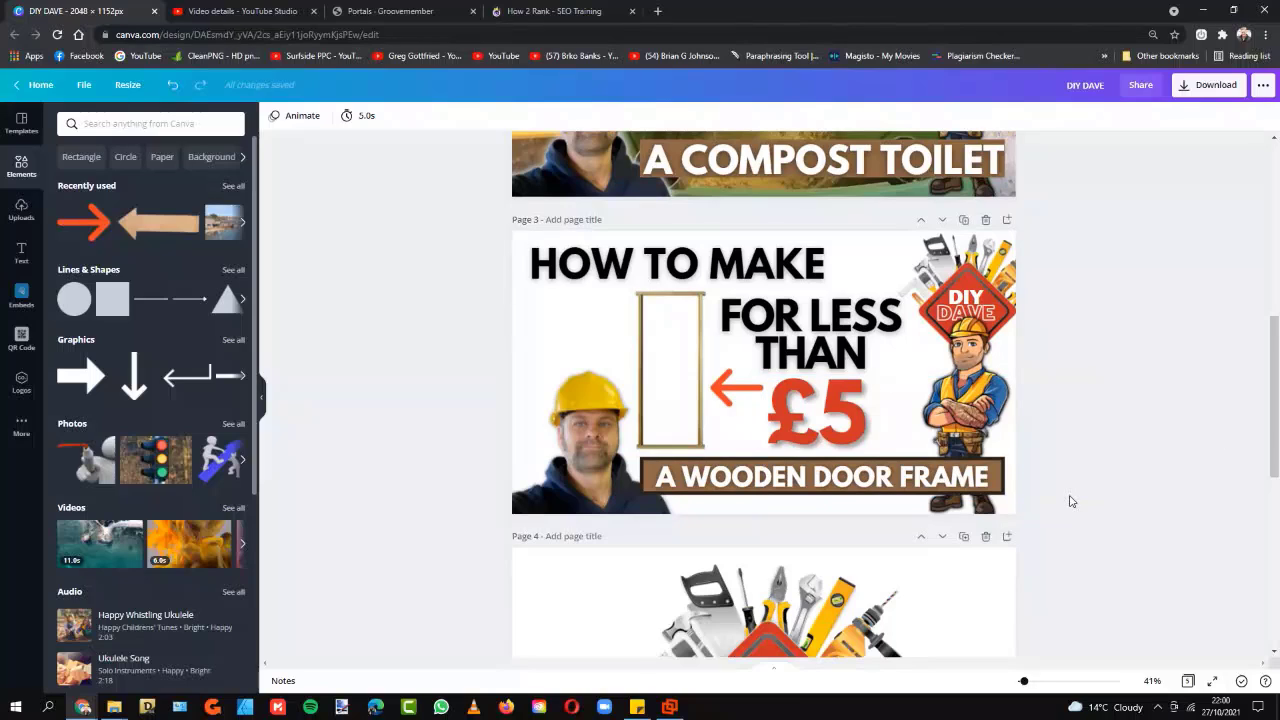
{"action": "scroll", "coordinate": [464, 384], "scroll_direction": "up", "scroll_amount": 1}
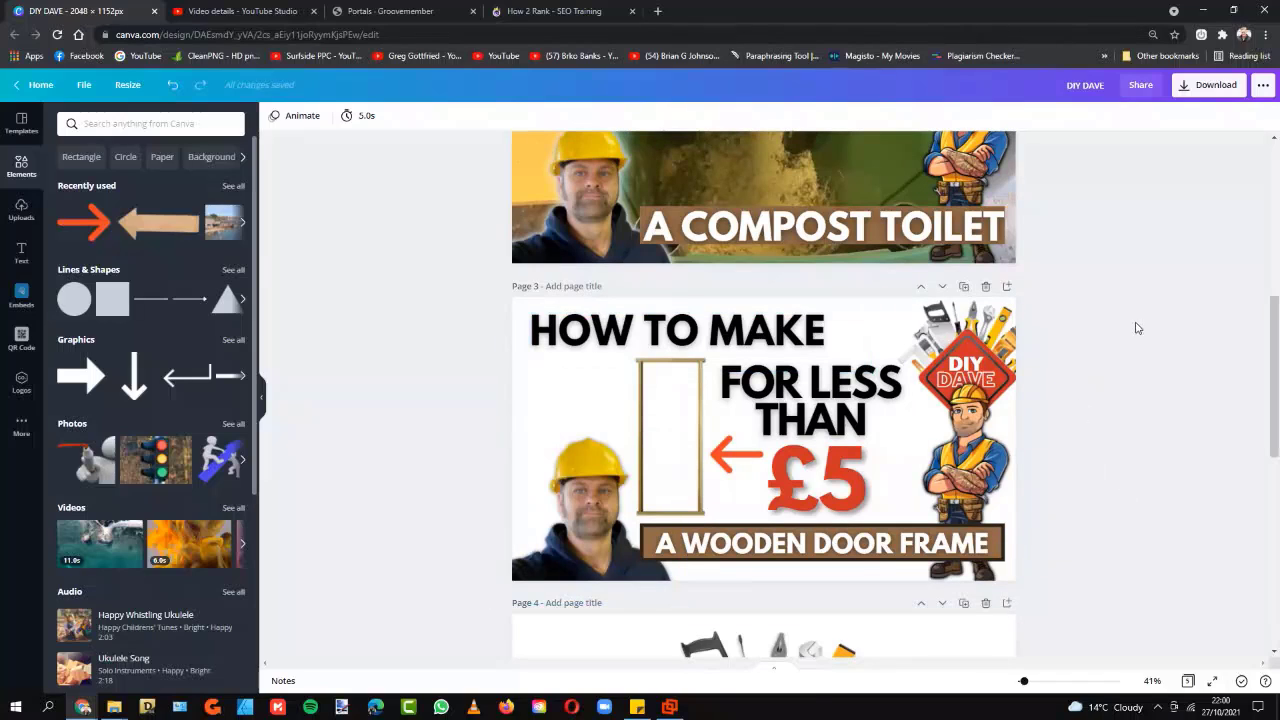
{"action": "scroll", "coordinate": [1164, 555], "scroll_direction": "up", "scroll_amount": 3}
{"action": "scroll", "coordinate": [843, 488], "scroll_direction": "up", "scroll_amount": 3}
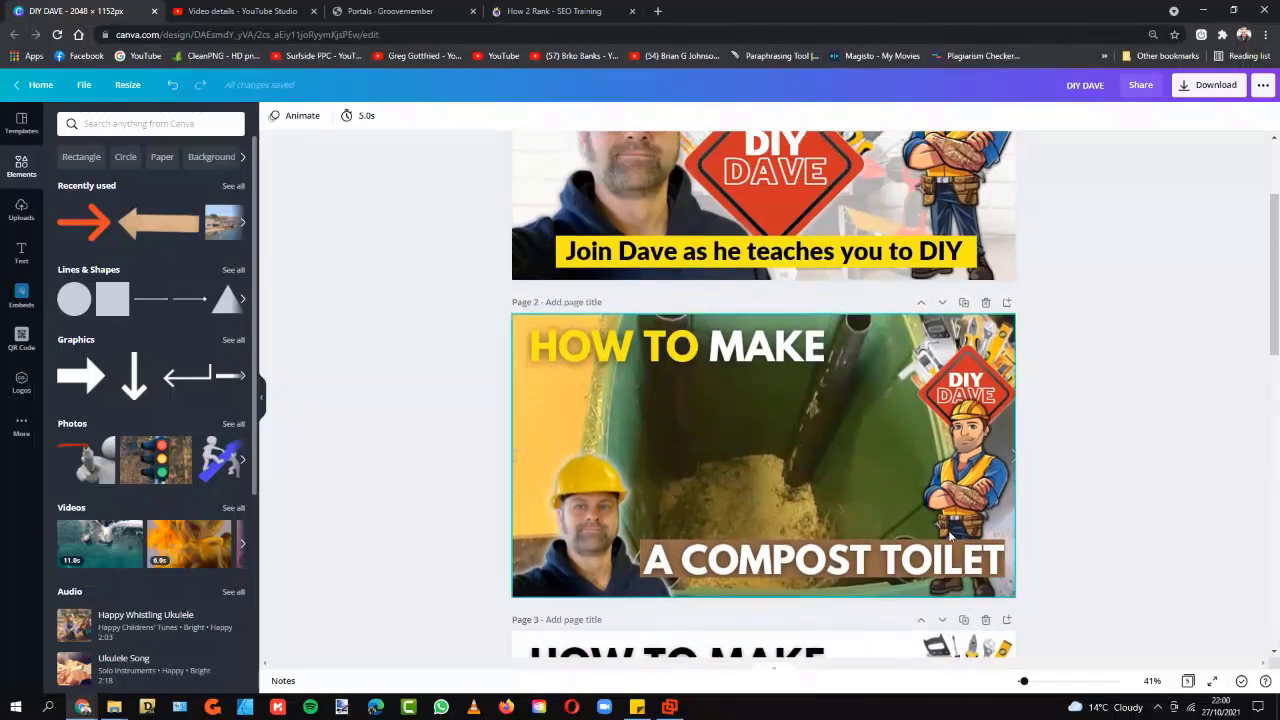
{"action": "scroll", "coordinate": [741, 434], "scroll_direction": "up", "scroll_amount": 2}
{"action": "scroll", "coordinate": [886, 512], "scroll_direction": "down", "scroll_amount": 1}
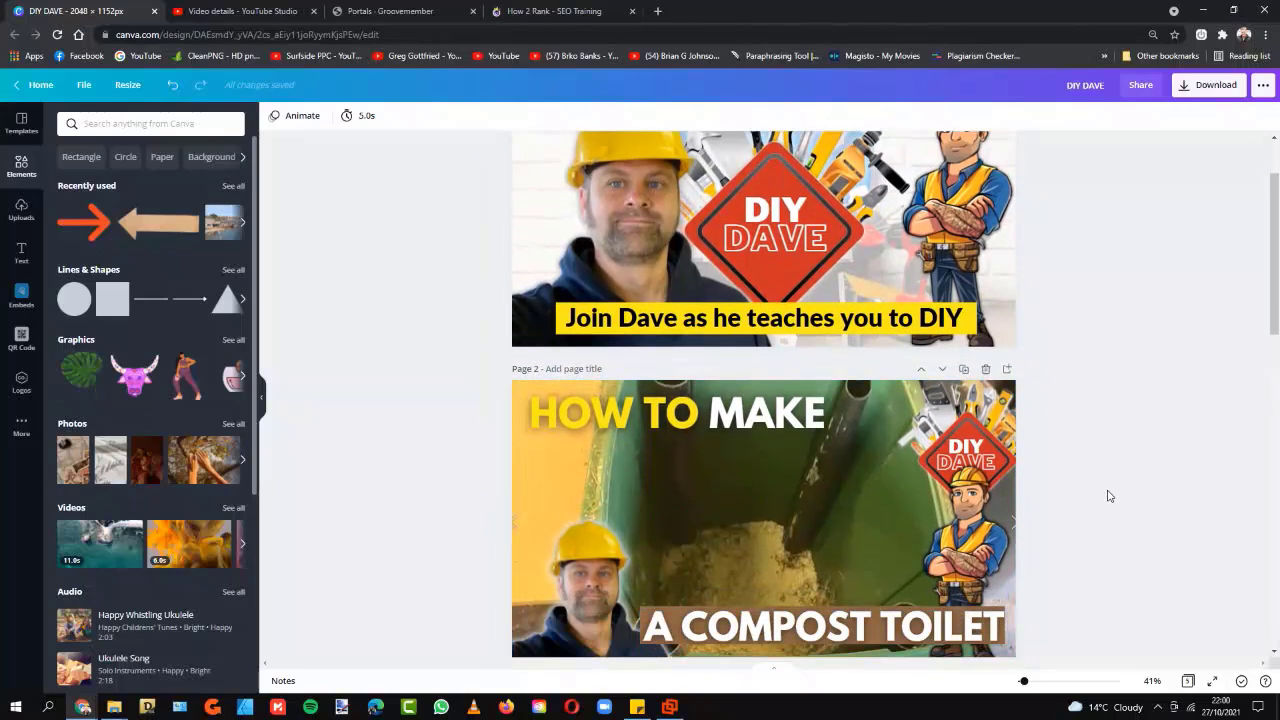
{"action": "scroll", "coordinate": [1108, 495], "scroll_direction": "down", "scroll_amount": 3}
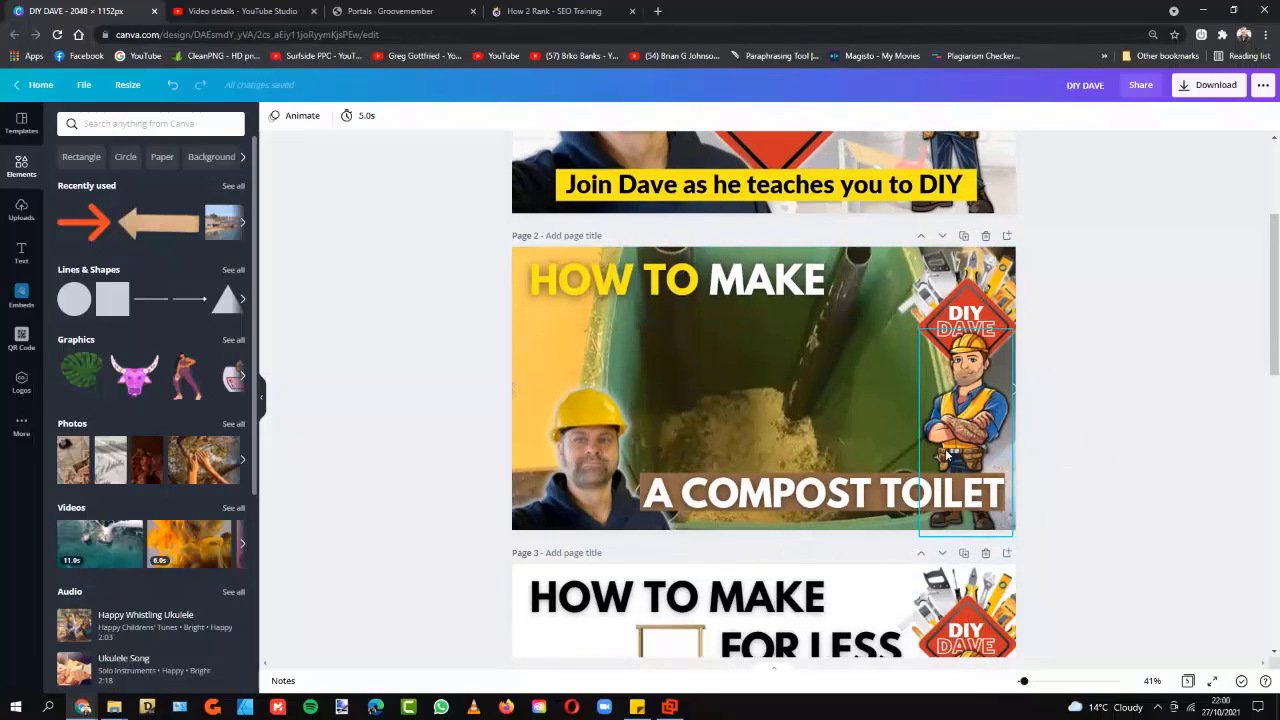
{"action": "scroll", "coordinate": [1031, 446], "scroll_direction": "down", "scroll_amount": 9}
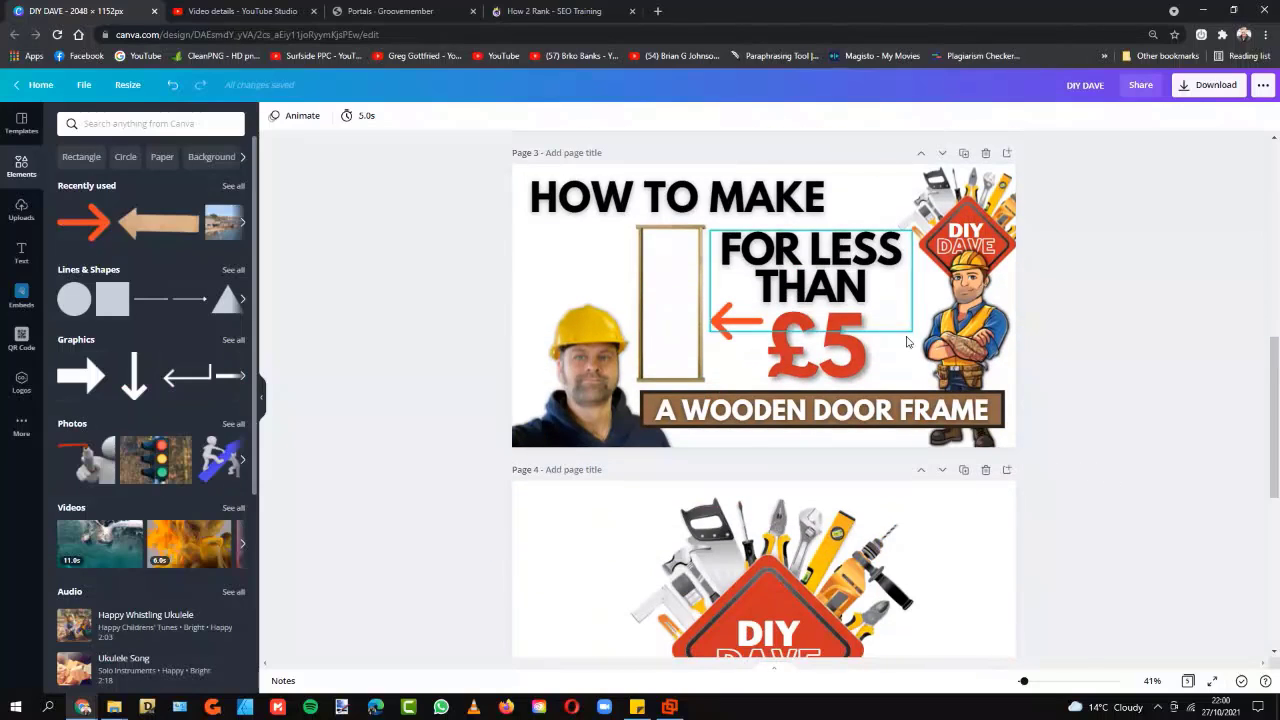
{"action": "scroll", "coordinate": [970, 411], "scroll_direction": "up", "scroll_amount": 6}
{"action": "scroll", "coordinate": [1133, 563], "scroll_direction": "down", "scroll_amount": 1}
Switch to the YouTube Studio details for 'DIY Door Frame | How to Make a Door Frame' and show its Title
{"action": "scroll", "coordinate": [1133, 563], "scroll_direction": "down", "scroll_amount": 7}
{"action": "scroll", "coordinate": [1133, 563], "scroll_direction": "up", "scroll_amount": 3}
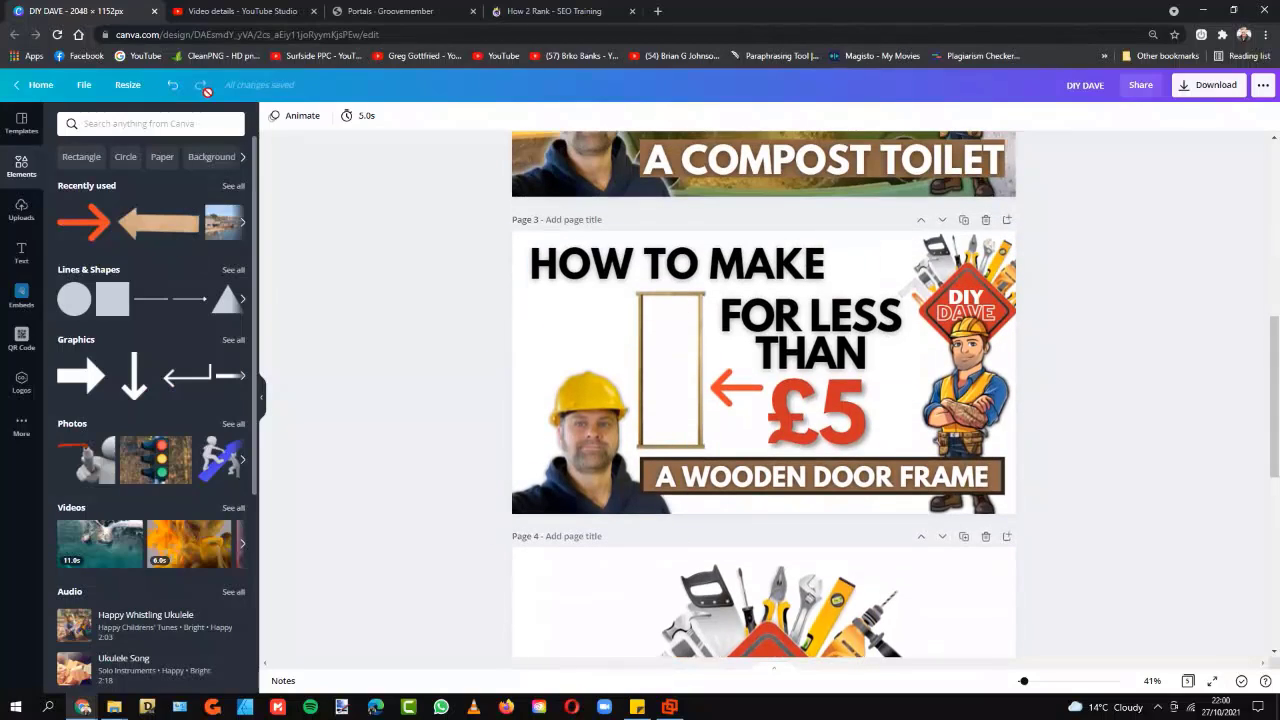
{"action": "left_click", "coordinate": [195, 10]}
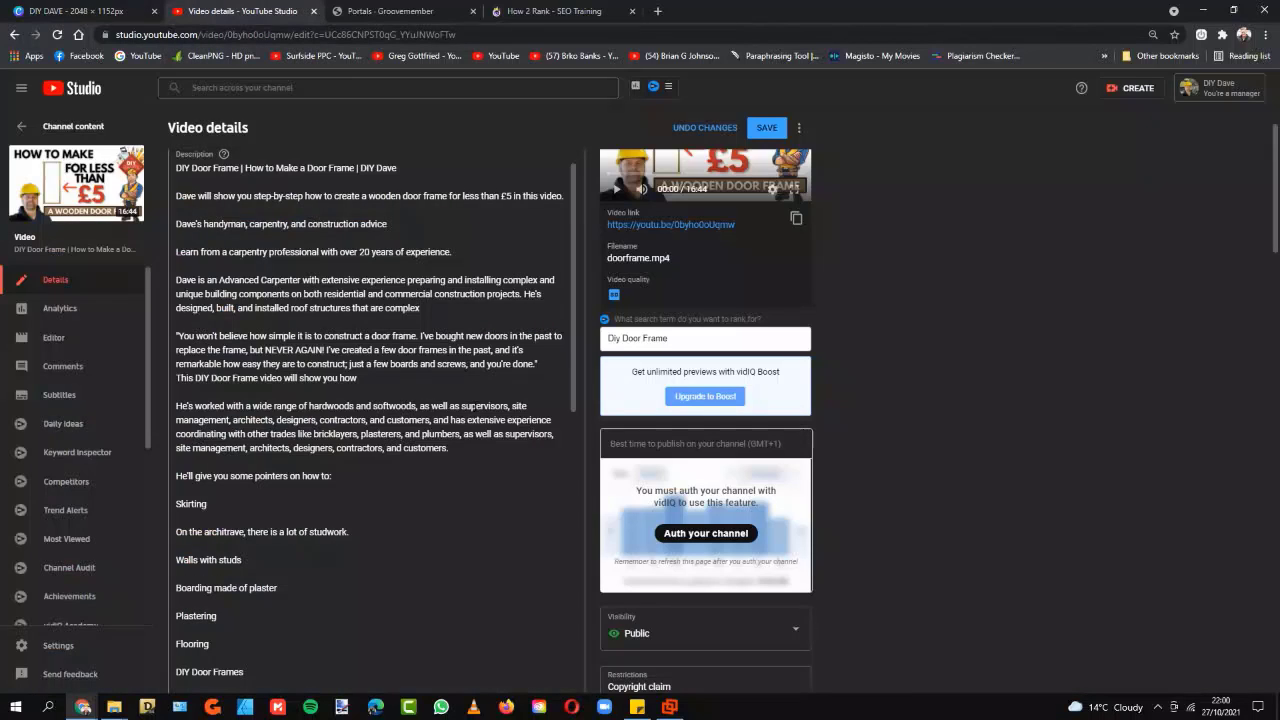
{"action": "scroll", "coordinate": [380, 400], "scroll_direction": "up", "scroll_amount": 1}
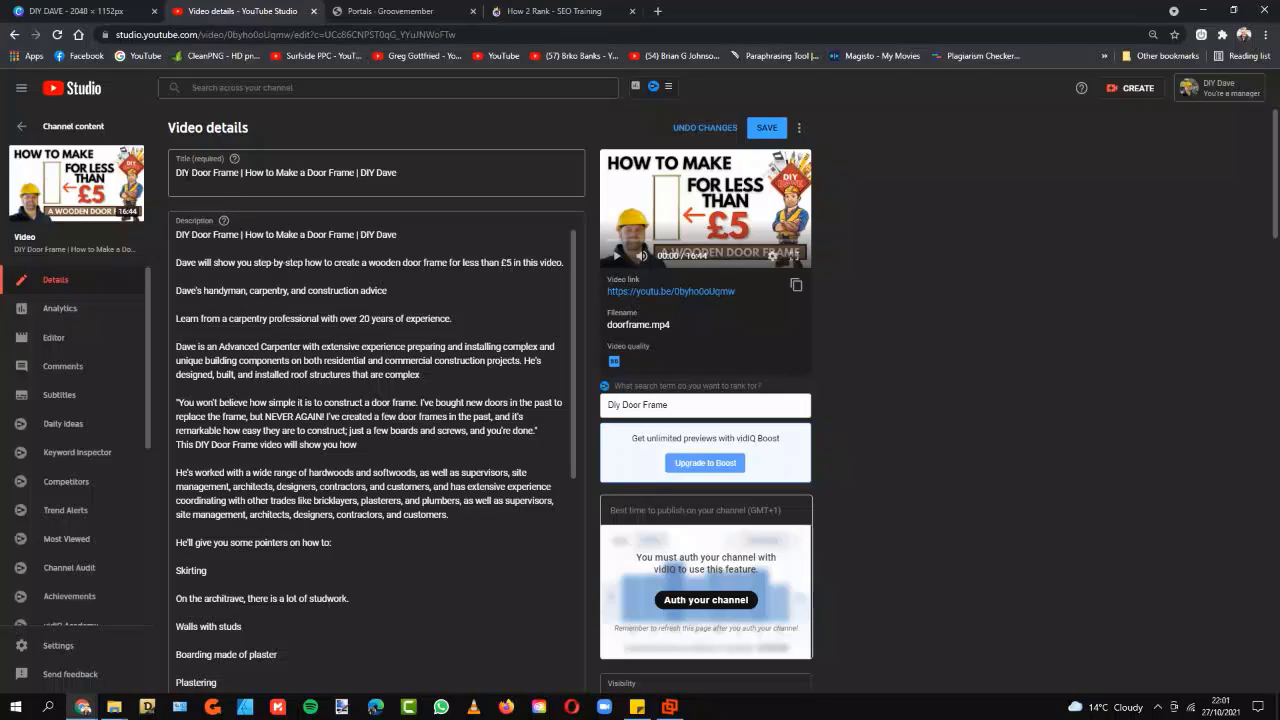
Highlight the video title, zoom the page to 110%, and place the cursor below the description's opening line
{"action": "left_click_drag", "start_coordinate": [176, 172], "coordinate": [396, 172]}
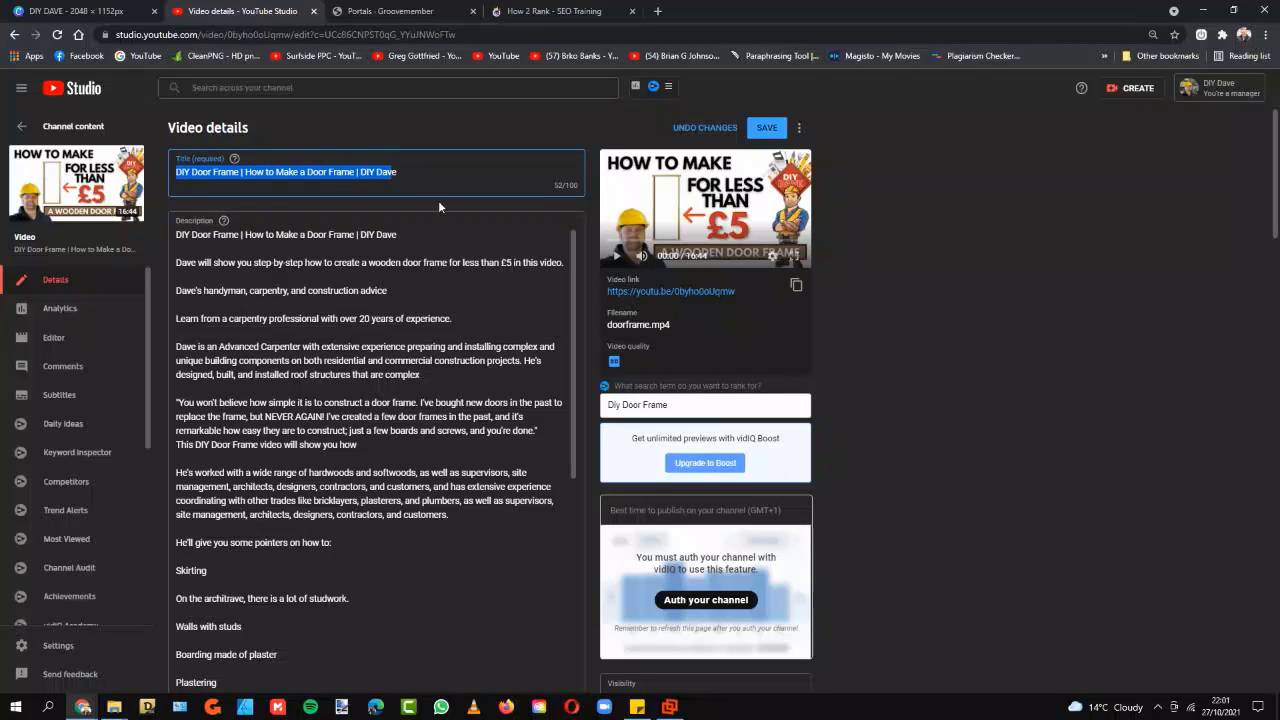
{"action": "left_click", "coordinate": [397, 172]}
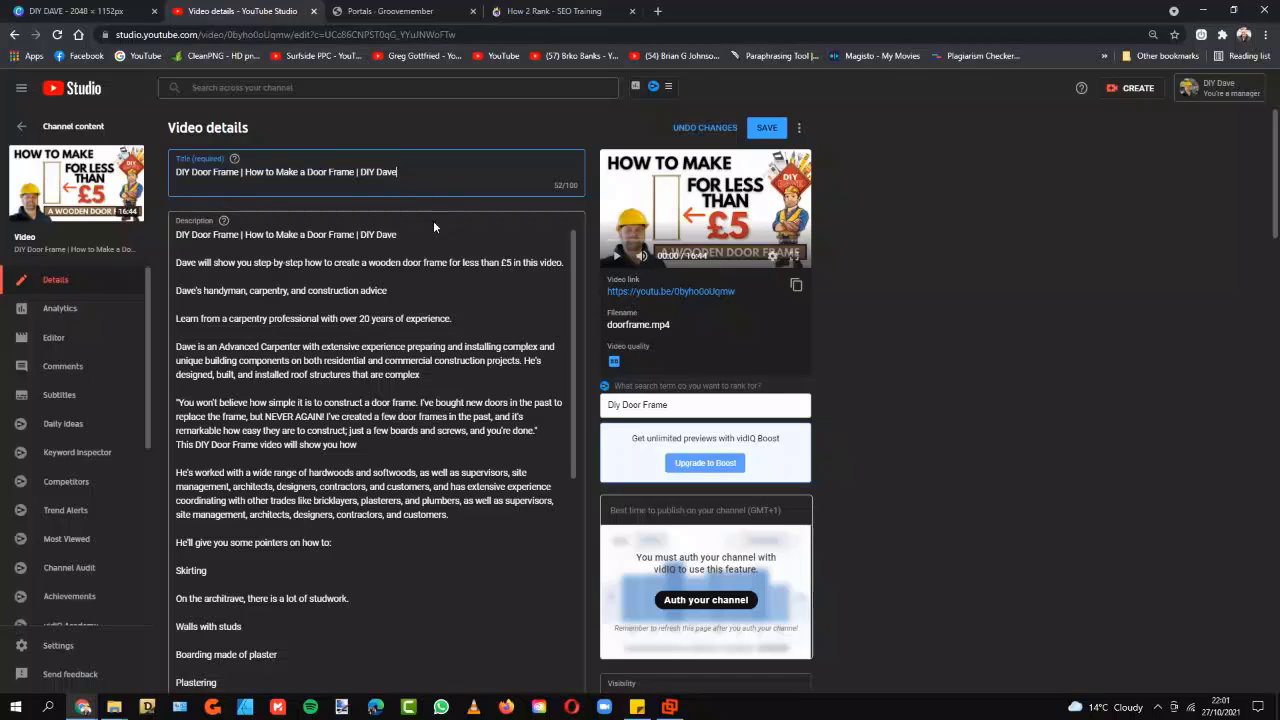
{"action": "key", "text": "ctrl+plus"}
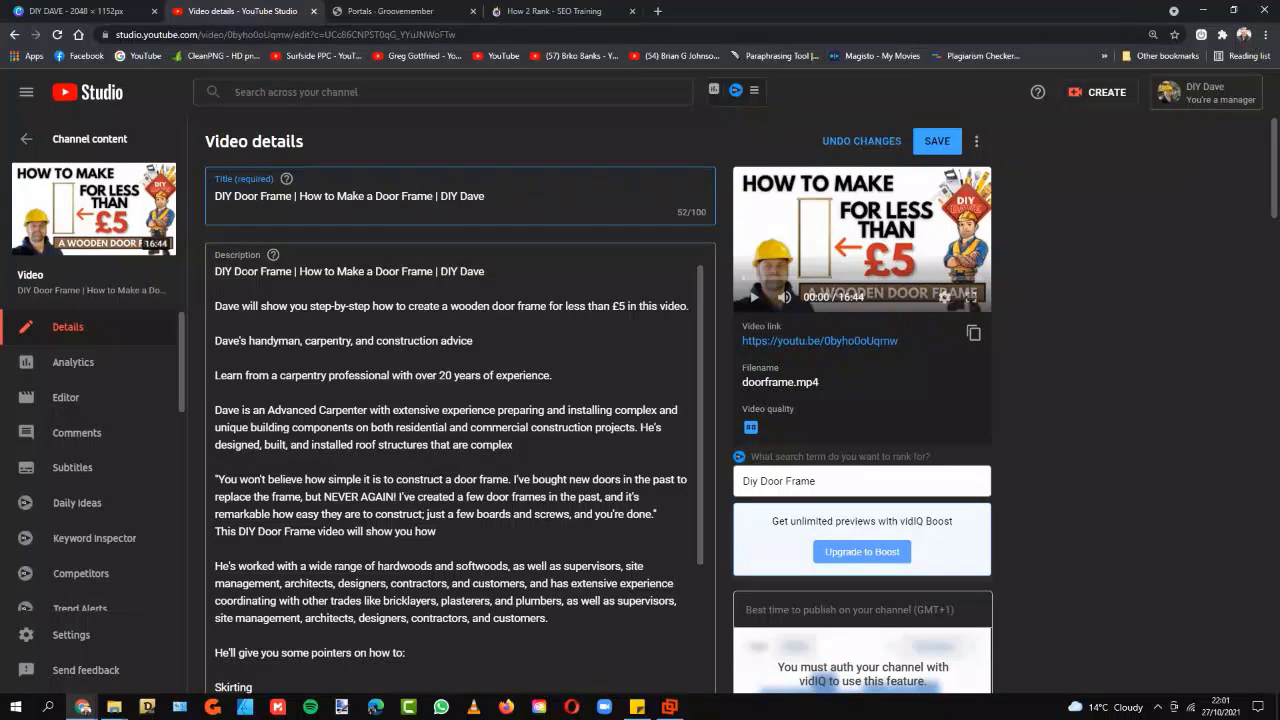
{"action": "left_click", "coordinate": [487, 271]}
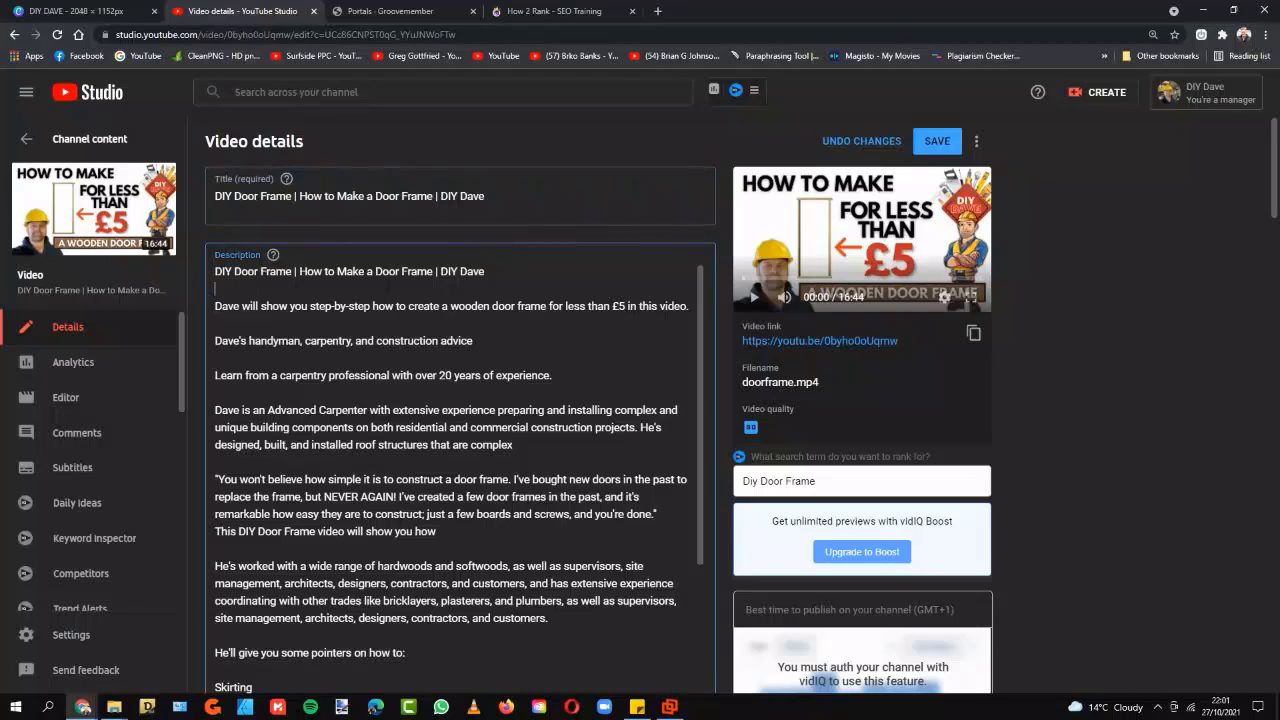
{"action": "left_click", "coordinate": [593, 322]}
{"action": "scroll", "coordinate": [593, 322], "scroll_direction": "down", "scroll_amount": 3}
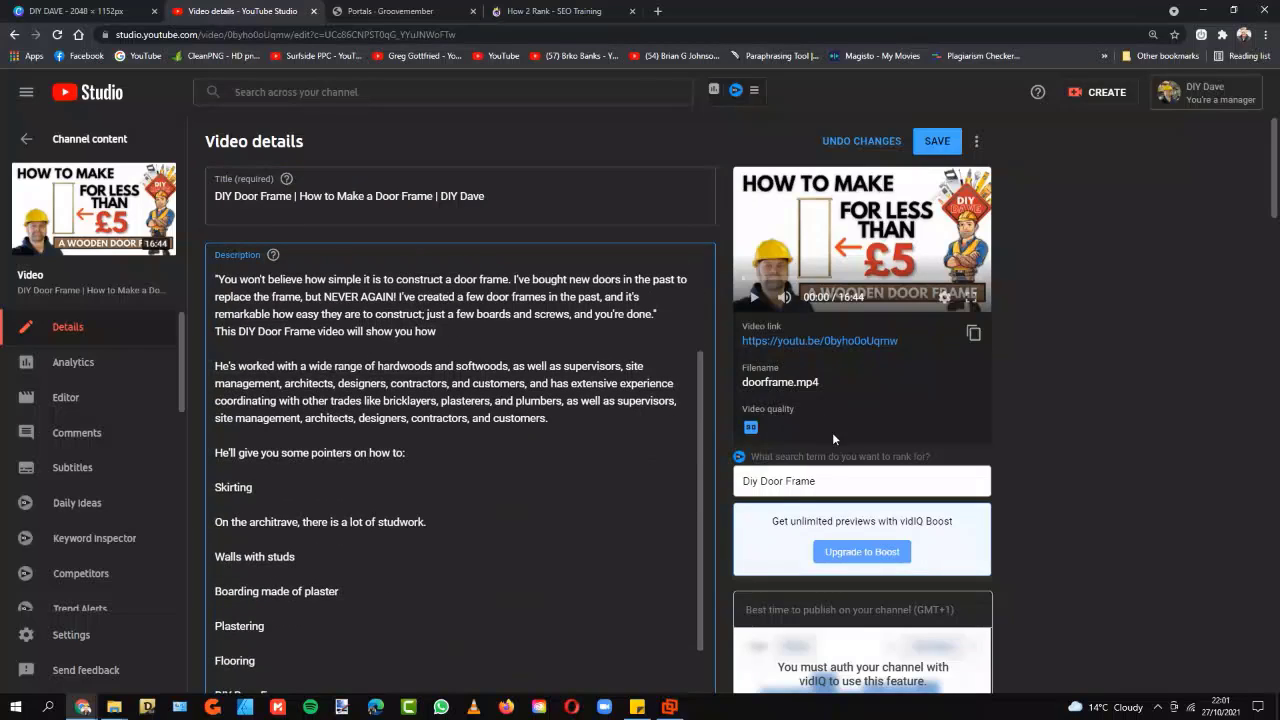
{"action": "key", "text": "ctrl+minus"}
{"action": "scroll", "coordinate": [984, 420], "scroll_direction": "down", "scroll_amount": 5}
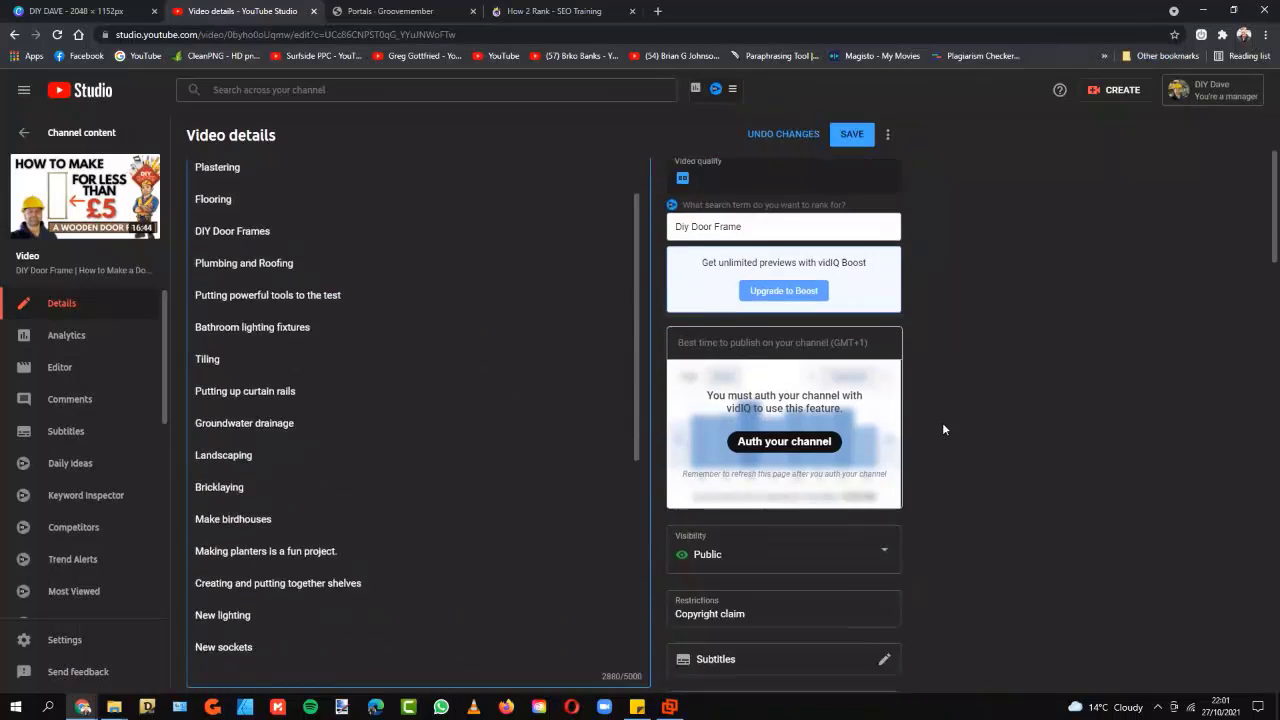
{"action": "scroll", "coordinate": [943, 429], "scroll_direction": "down", "scroll_amount": 1}
{"action": "scroll", "coordinate": [411, 500], "scroll_direction": "up", "scroll_amount": 5}
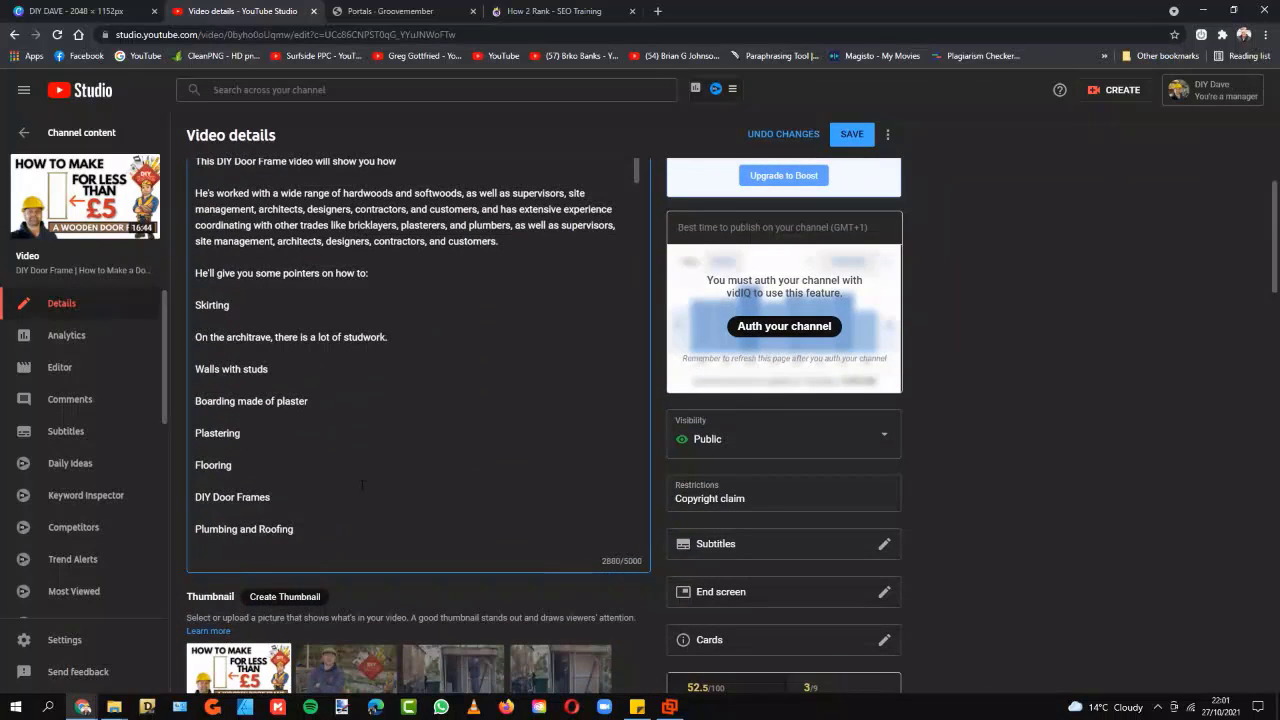
{"action": "scroll", "coordinate": [362, 484], "scroll_direction": "up", "scroll_amount": 2}
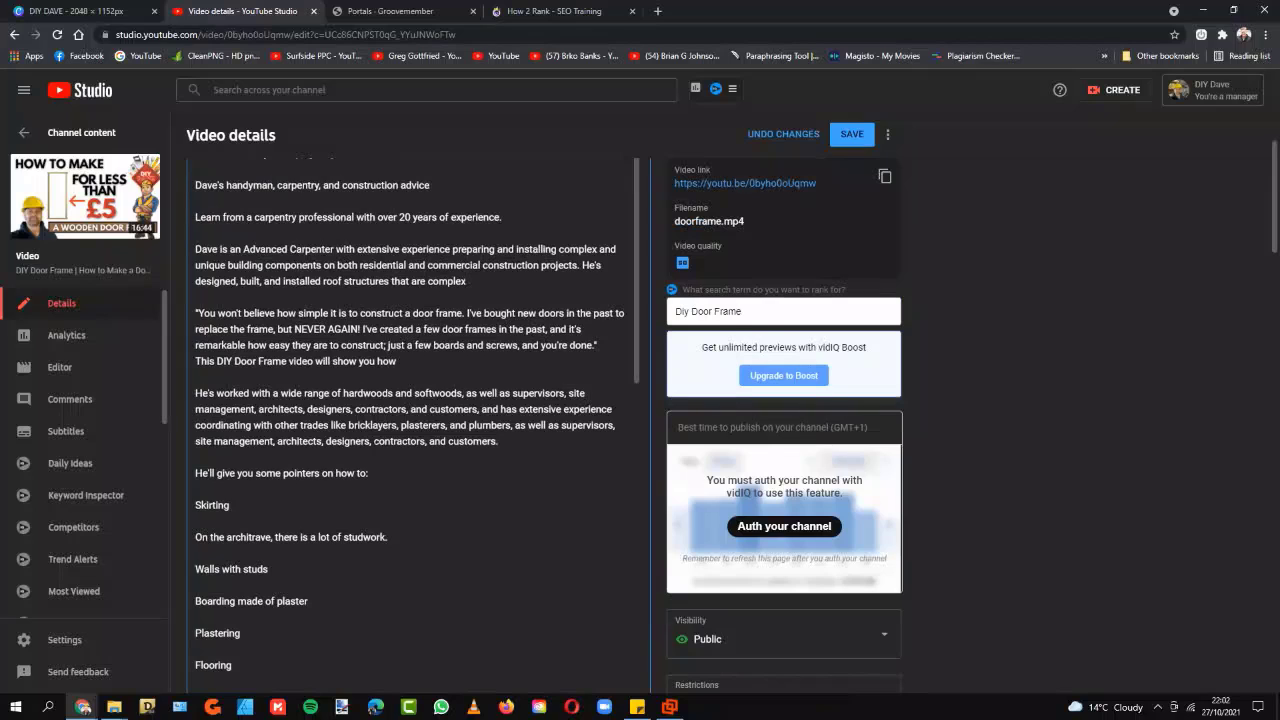
{"action": "scroll", "coordinate": [452, 494], "scroll_direction": "up", "scroll_amount": 2}
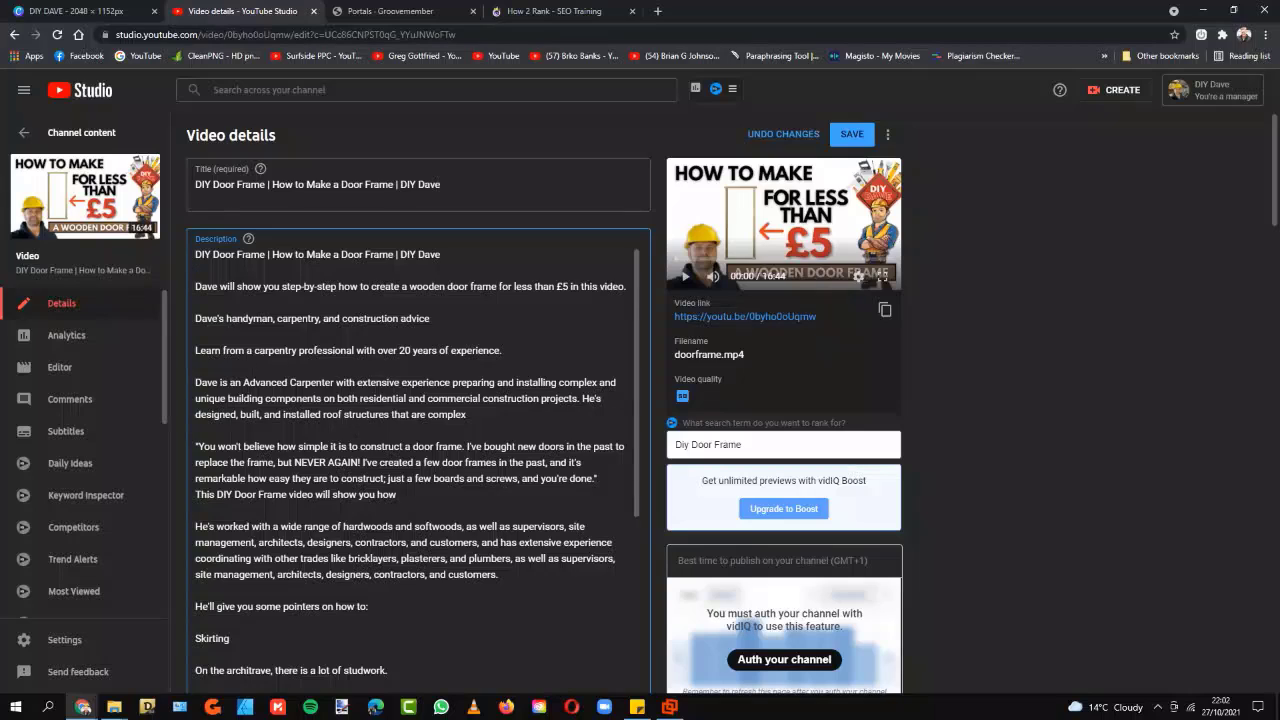
{"action": "scroll", "coordinate": [410, 473], "scroll_direction": "down", "scroll_amount": 2}
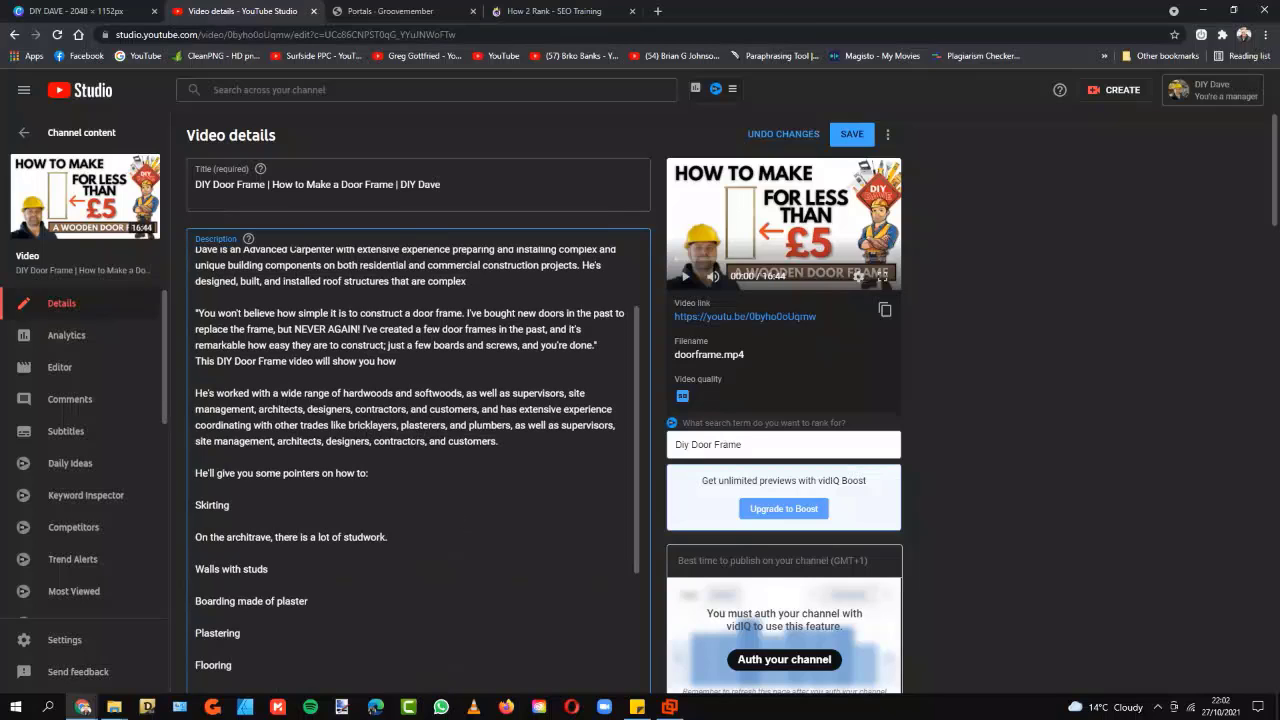
{"action": "scroll", "coordinate": [489, 422], "scroll_direction": "down", "scroll_amount": 4}
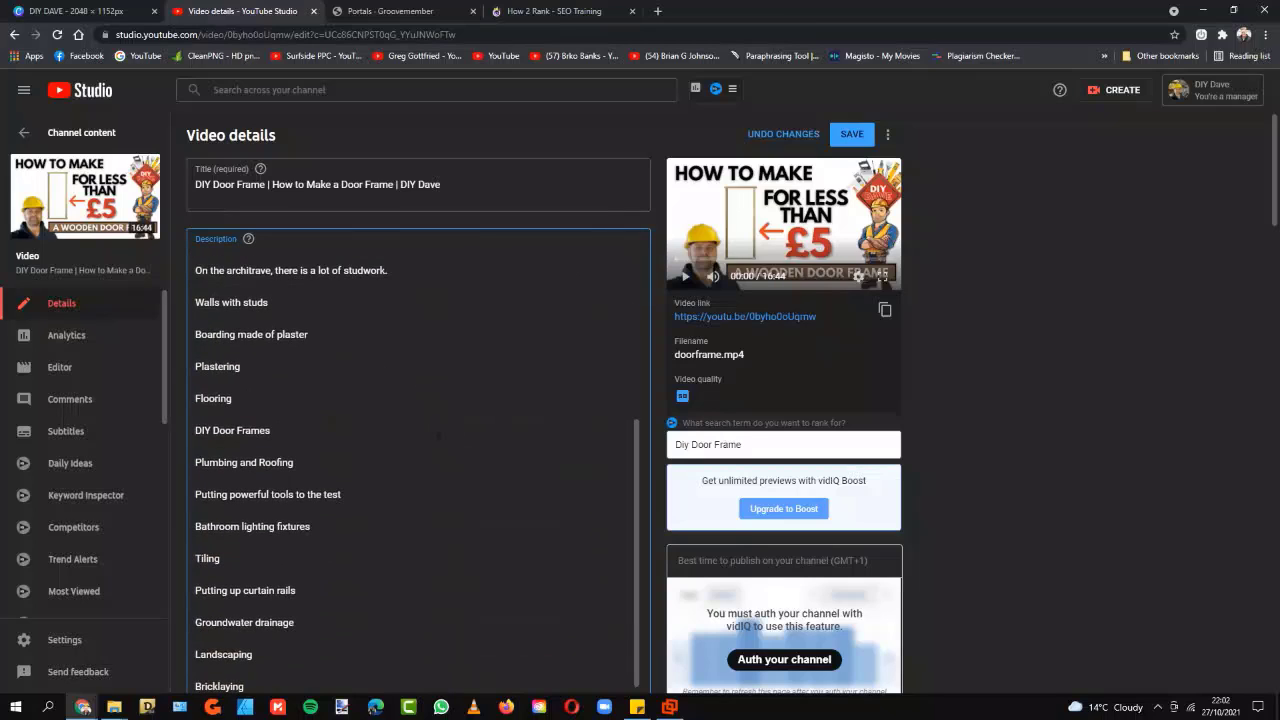
{"action": "scroll", "coordinate": [962, 420], "scroll_direction": "down", "scroll_amount": 2}
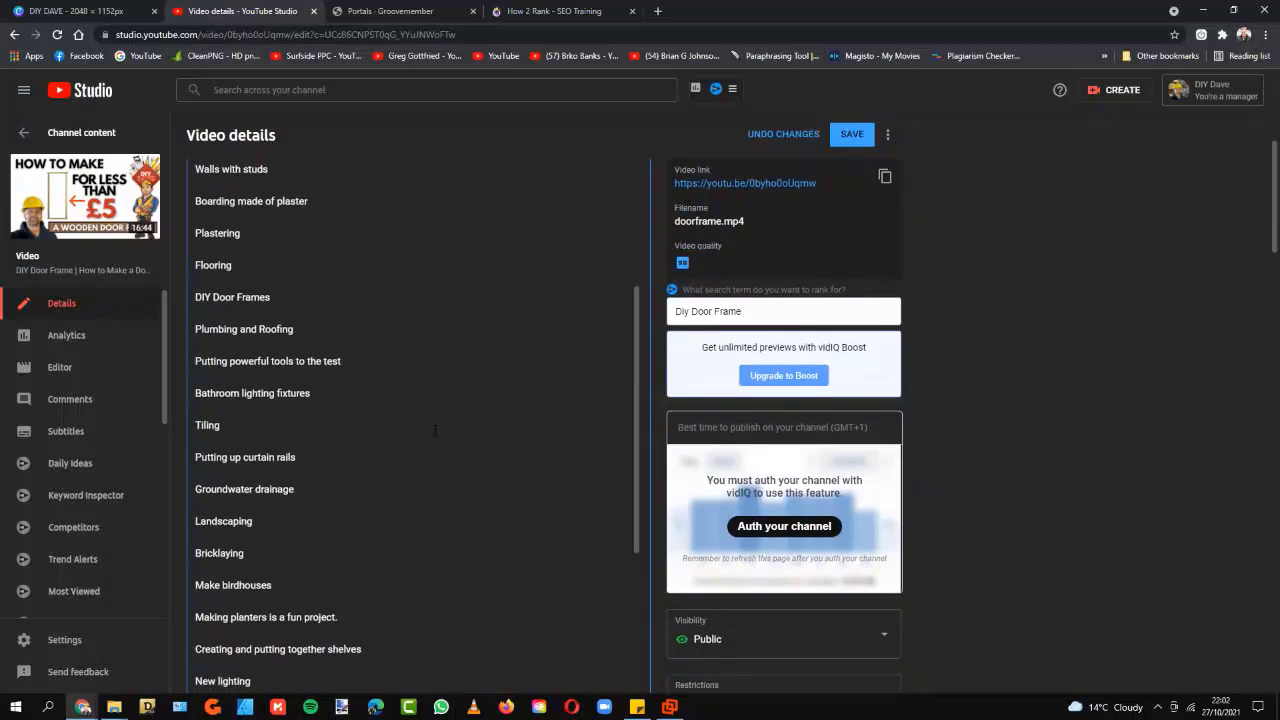
{"action": "scroll", "coordinate": [448, 398], "scroll_direction": "down", "scroll_amount": 1}
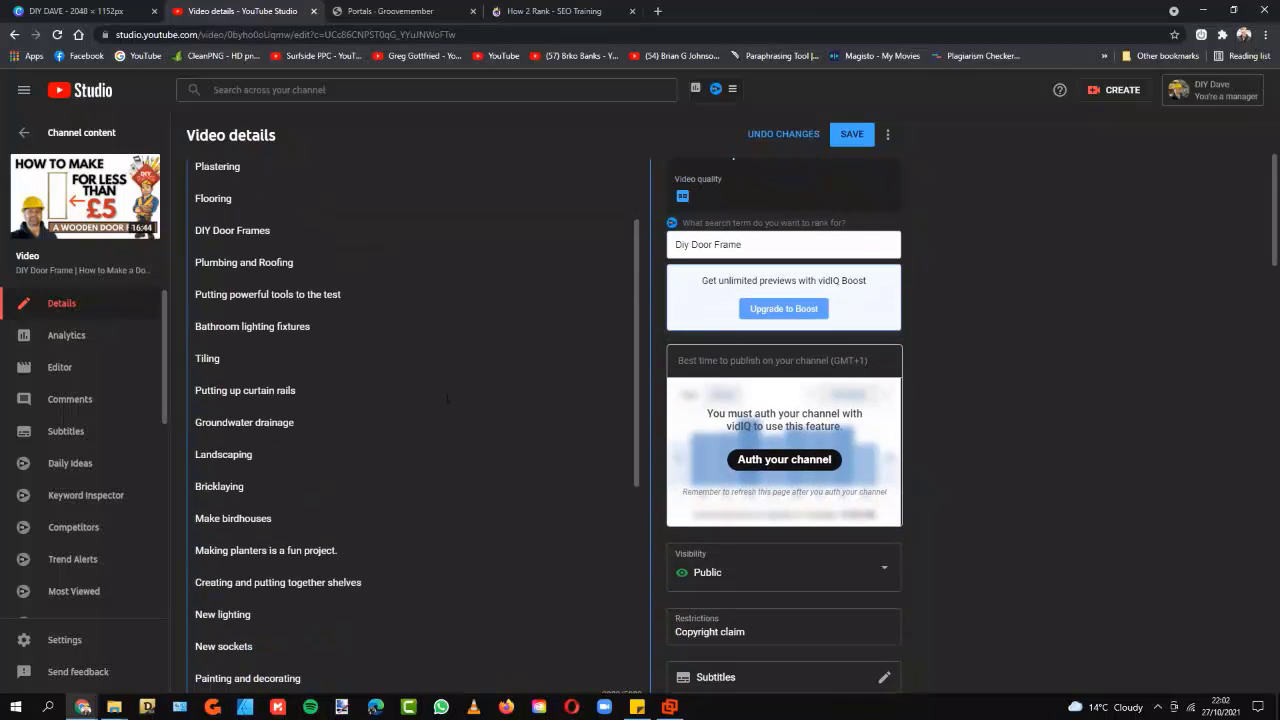
{"action": "scroll", "coordinate": [447, 398], "scroll_direction": "down", "scroll_amount": 3}
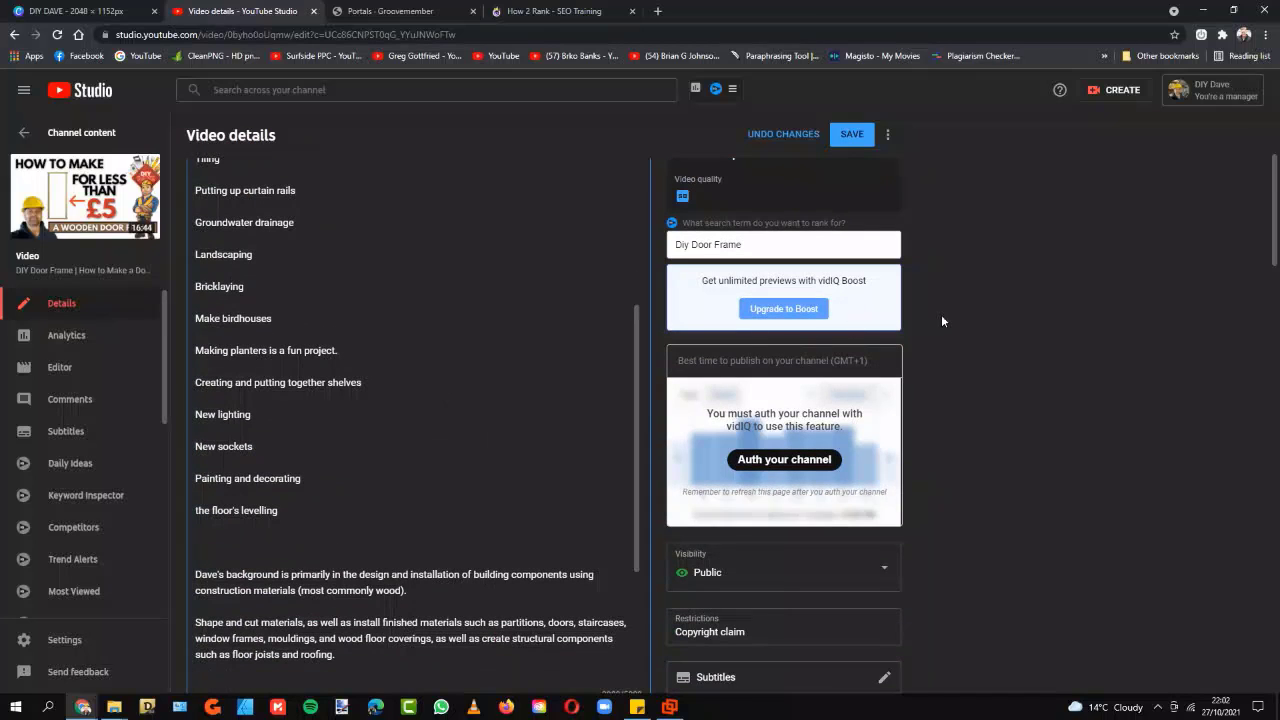
{"action": "scroll", "coordinate": [935, 318], "scroll_direction": "down", "scroll_amount": 4}
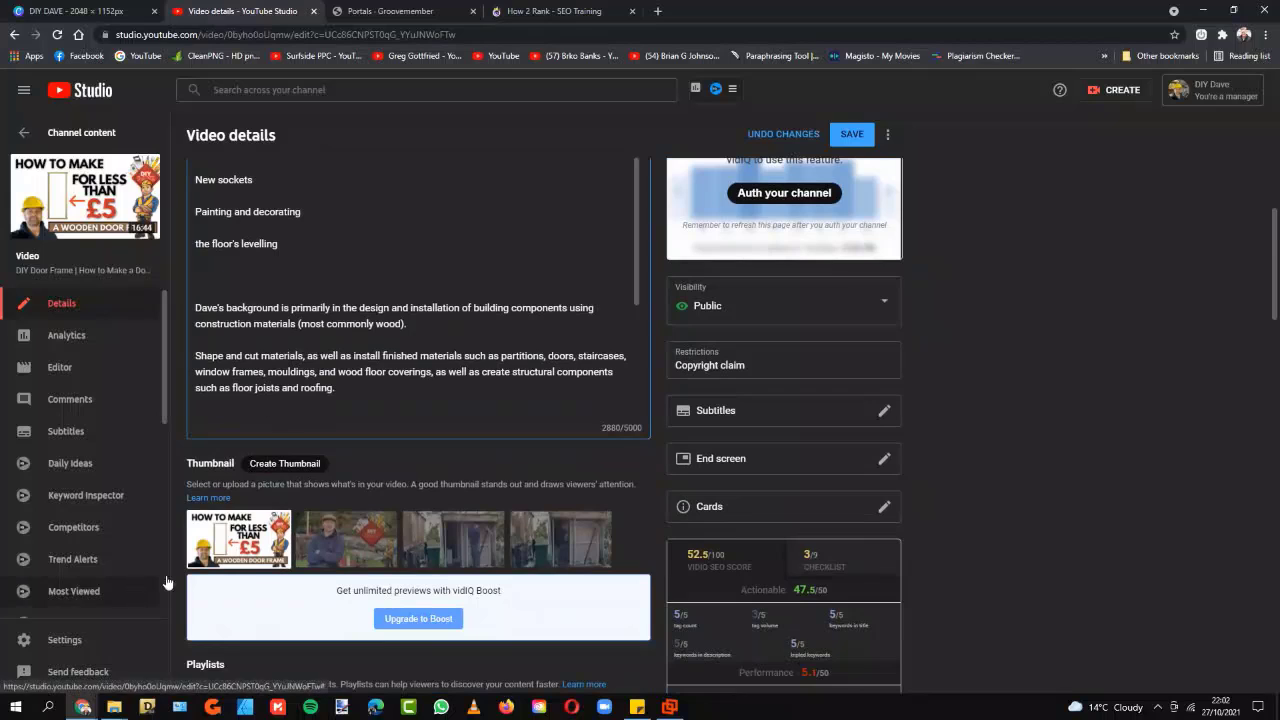
{"action": "scroll", "coordinate": [205, 524], "scroll_direction": "down", "scroll_amount": 2}
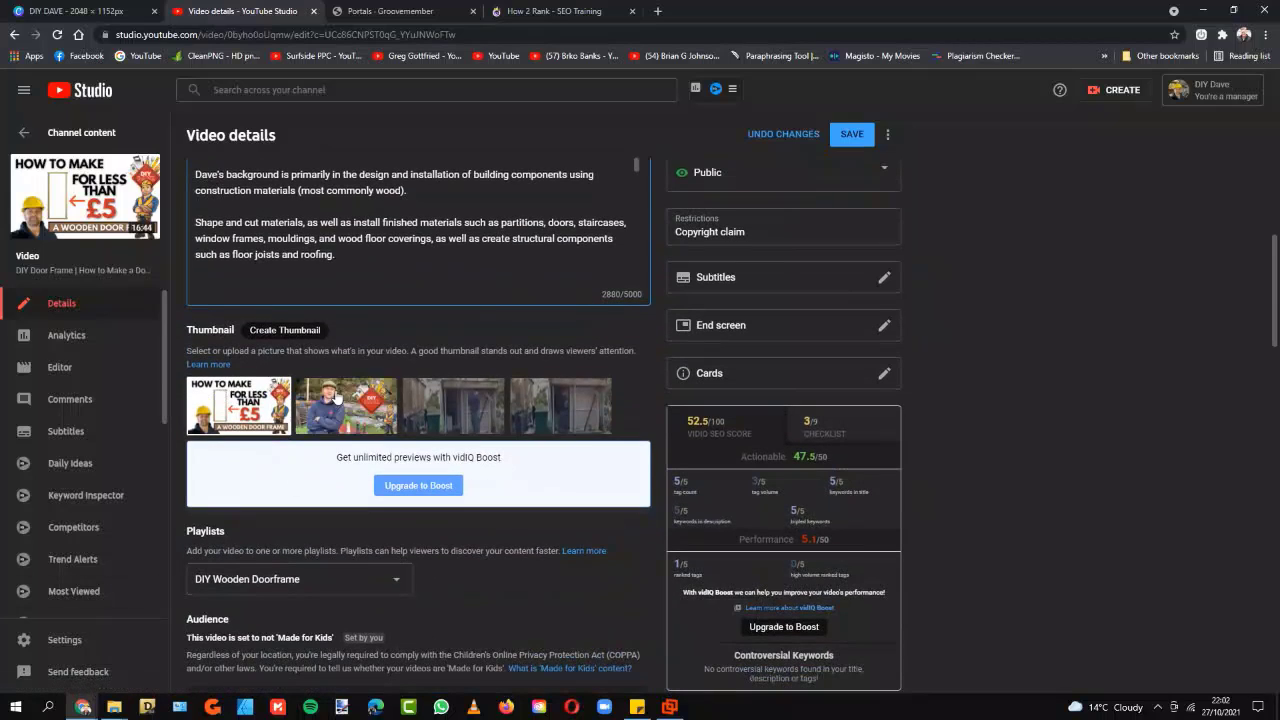
{"action": "left_click", "coordinate": [338, 398]}
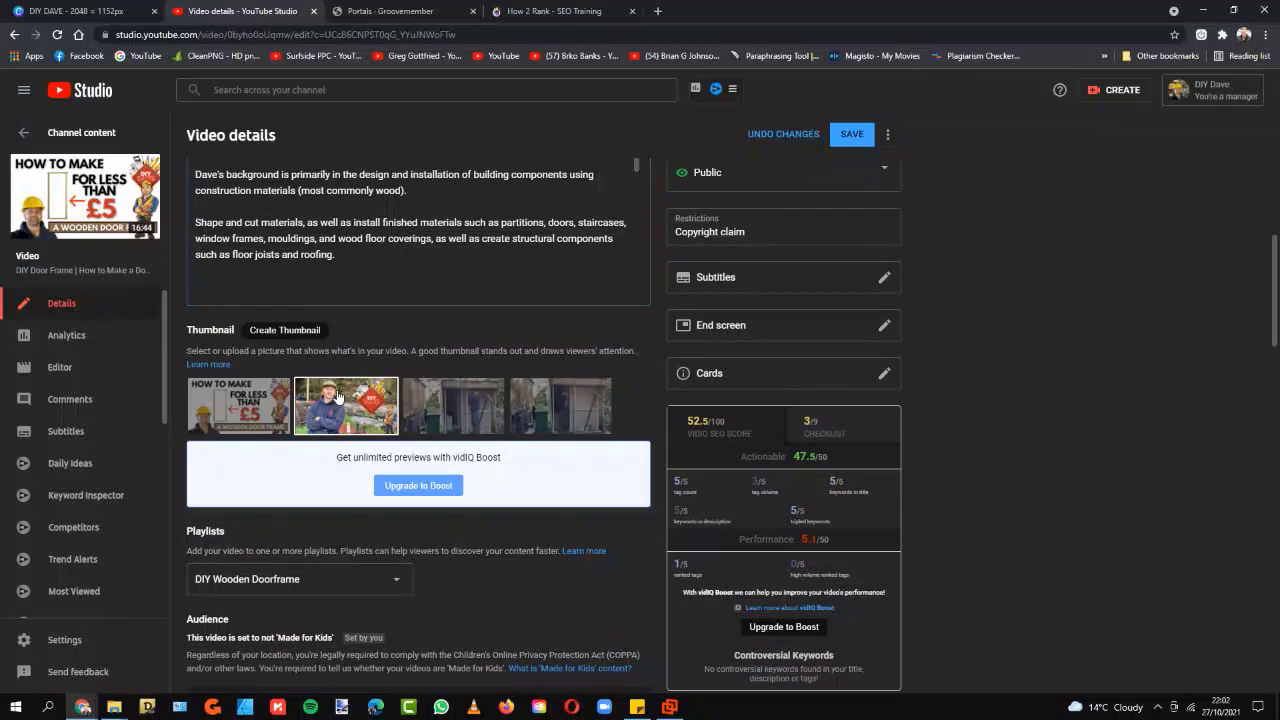
{"action": "left_click", "coordinate": [212, 412]}
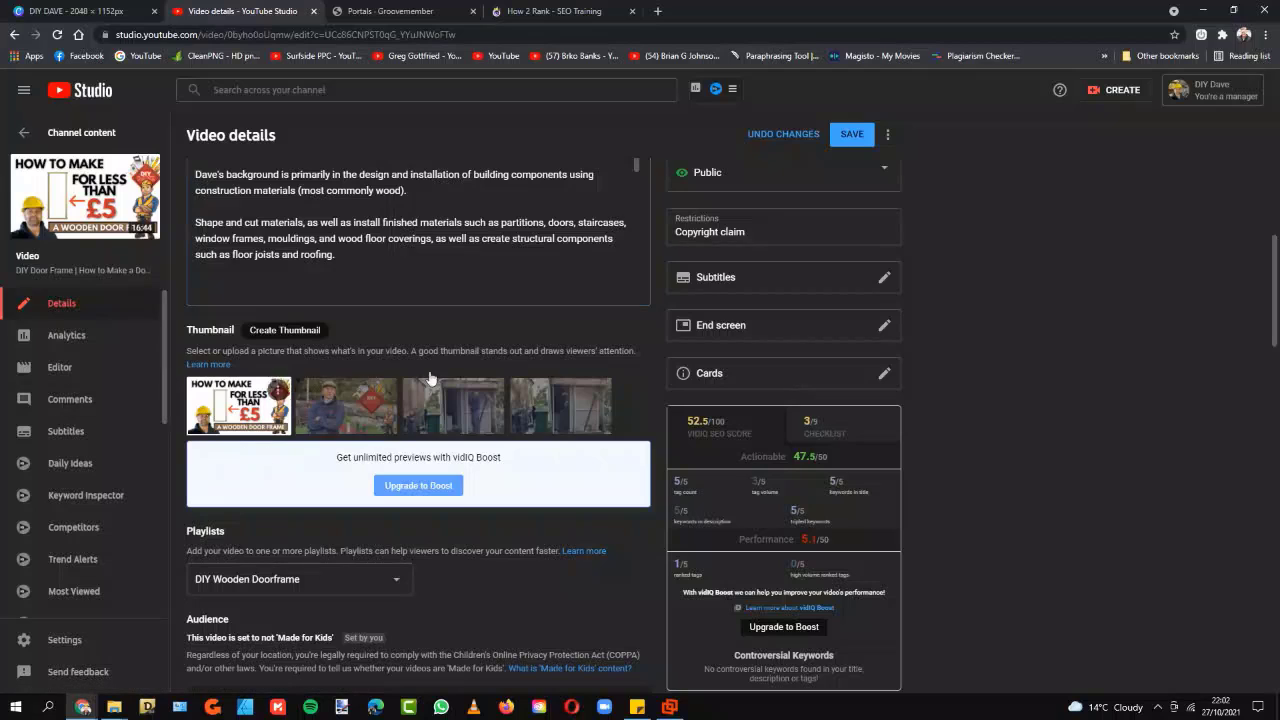
{"action": "scroll", "coordinate": [989, 400], "scroll_direction": "down", "scroll_amount": 2}
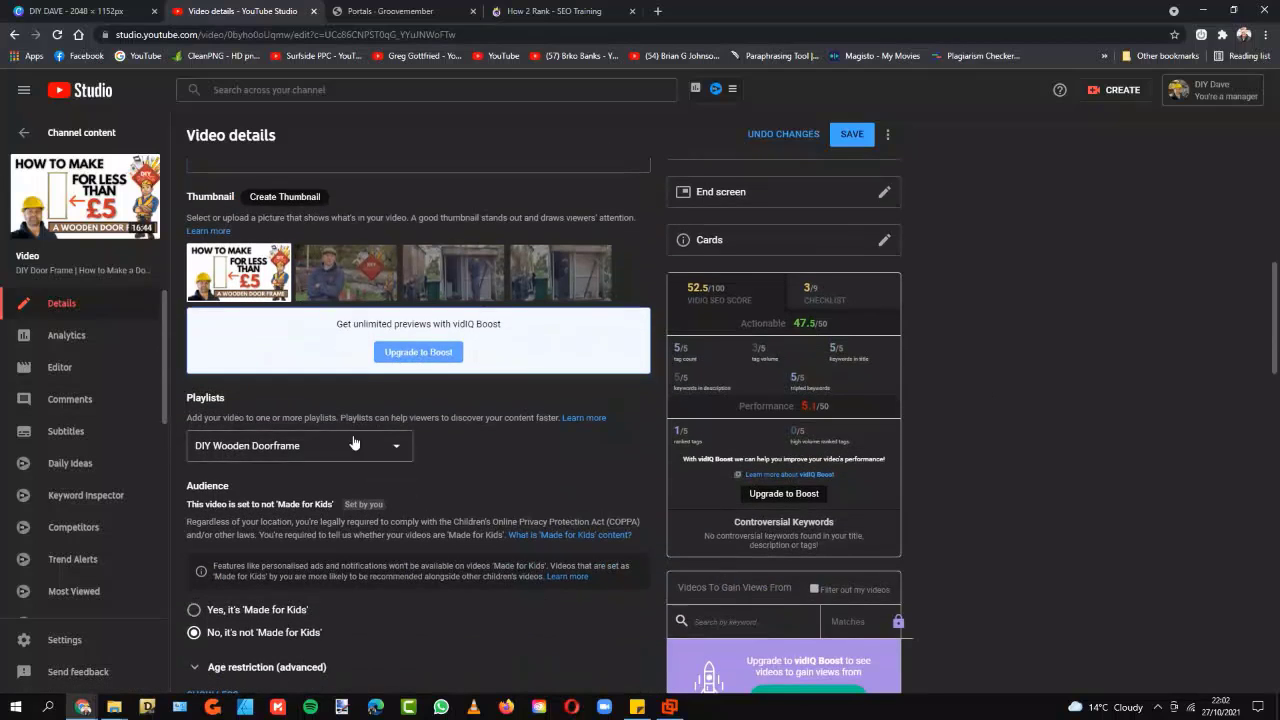
{"action": "scroll", "coordinate": [469, 434], "scroll_direction": "down", "scroll_amount": 3}
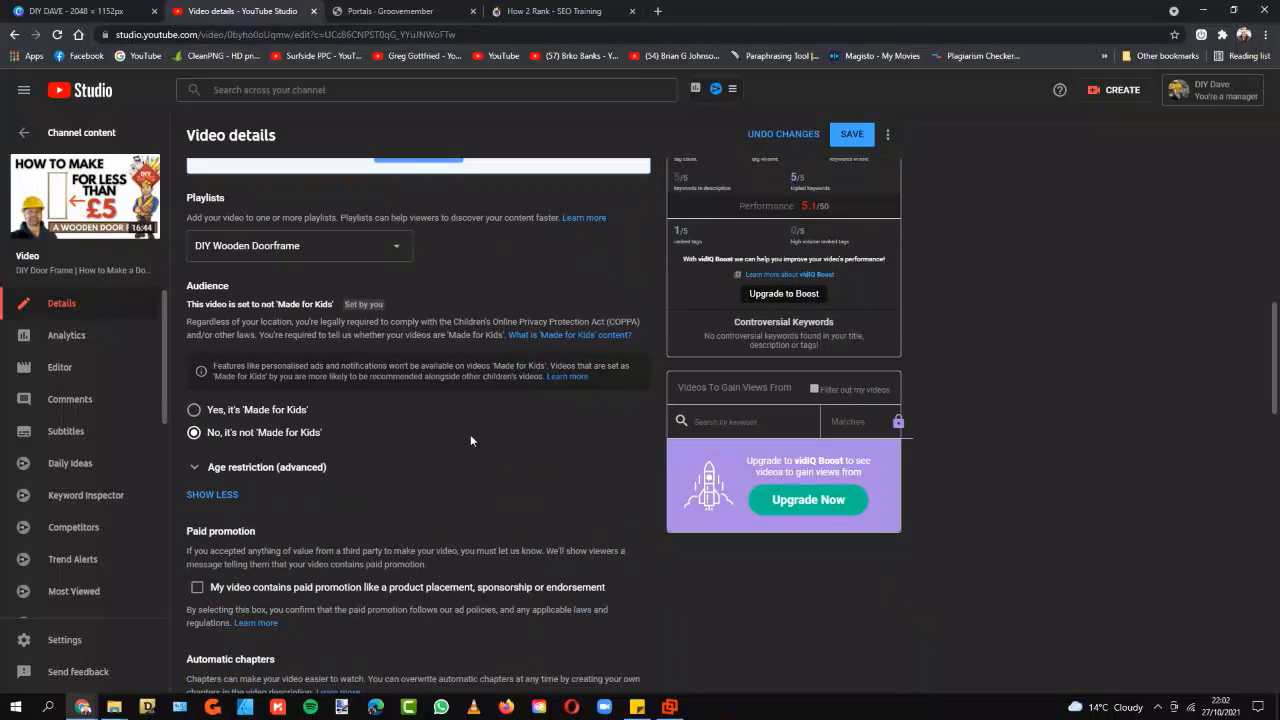
{"action": "scroll", "coordinate": [470, 434], "scroll_direction": "down", "scroll_amount": 2}
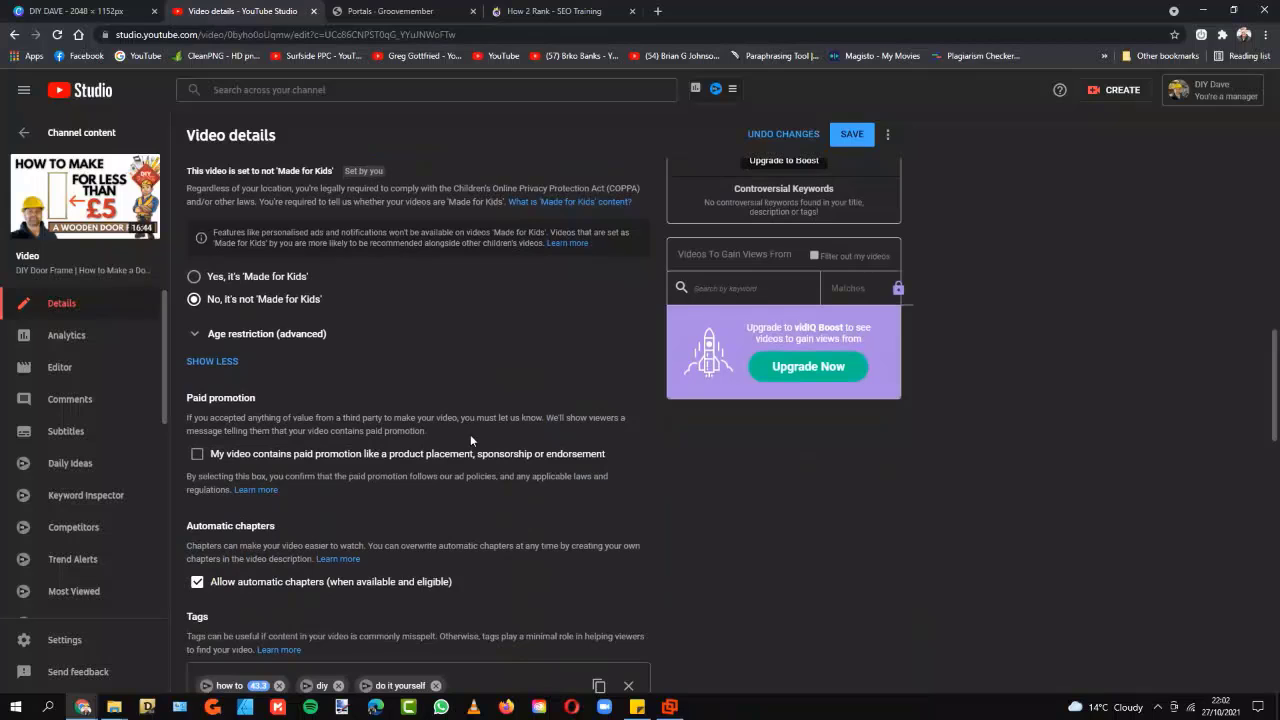
{"action": "scroll", "coordinate": [470, 438], "scroll_direction": "up", "scroll_amount": 2}
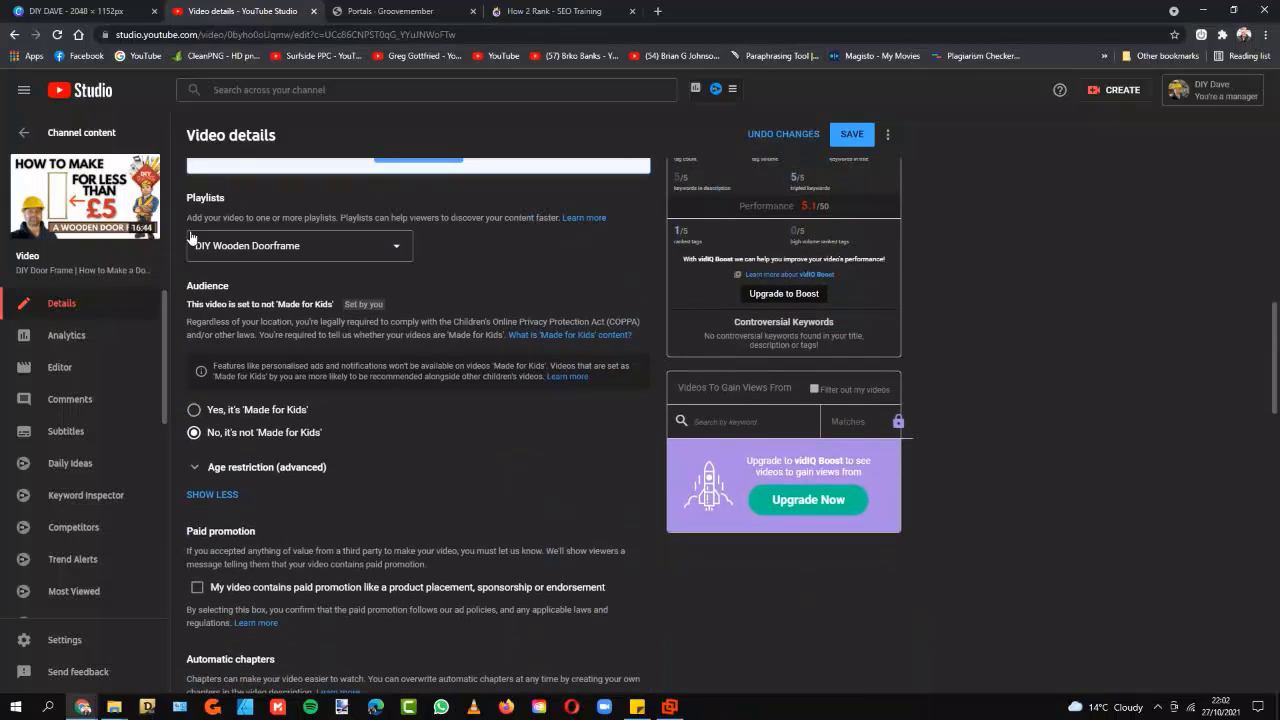
{"action": "scroll", "coordinate": [439, 280], "scroll_direction": "up", "scroll_amount": 3}
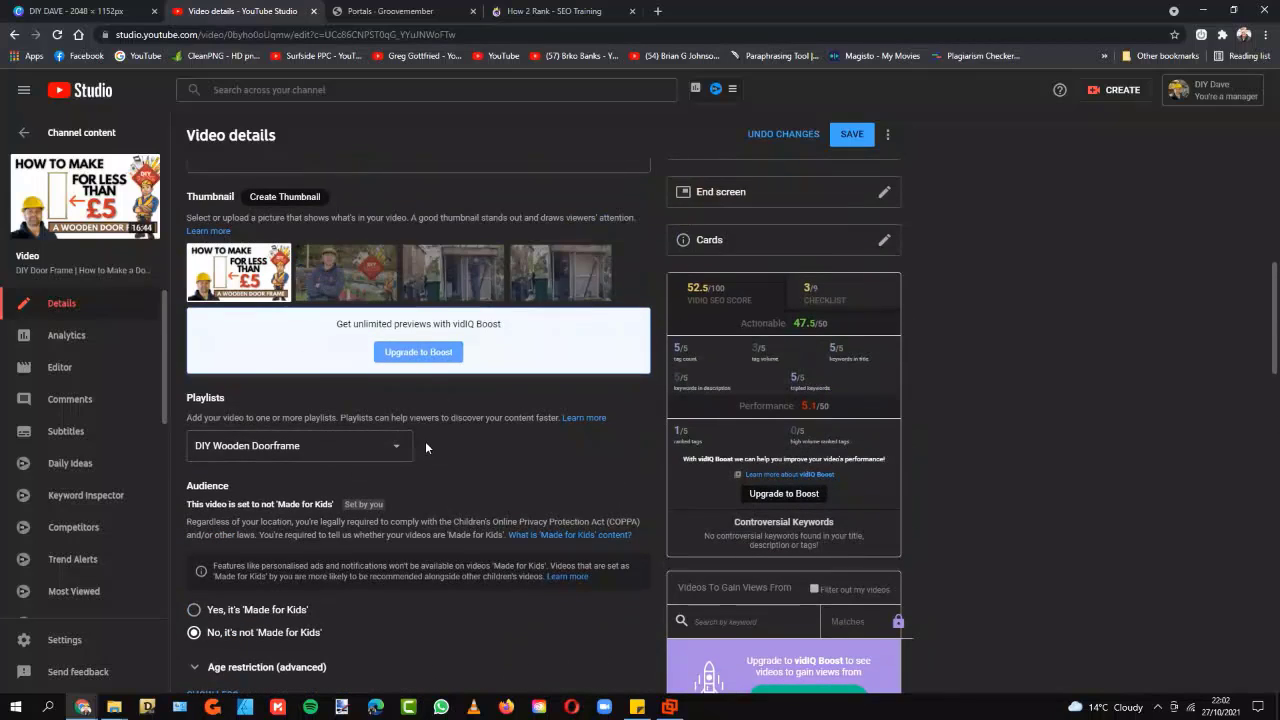
{"action": "left_click", "coordinate": [396, 446]}
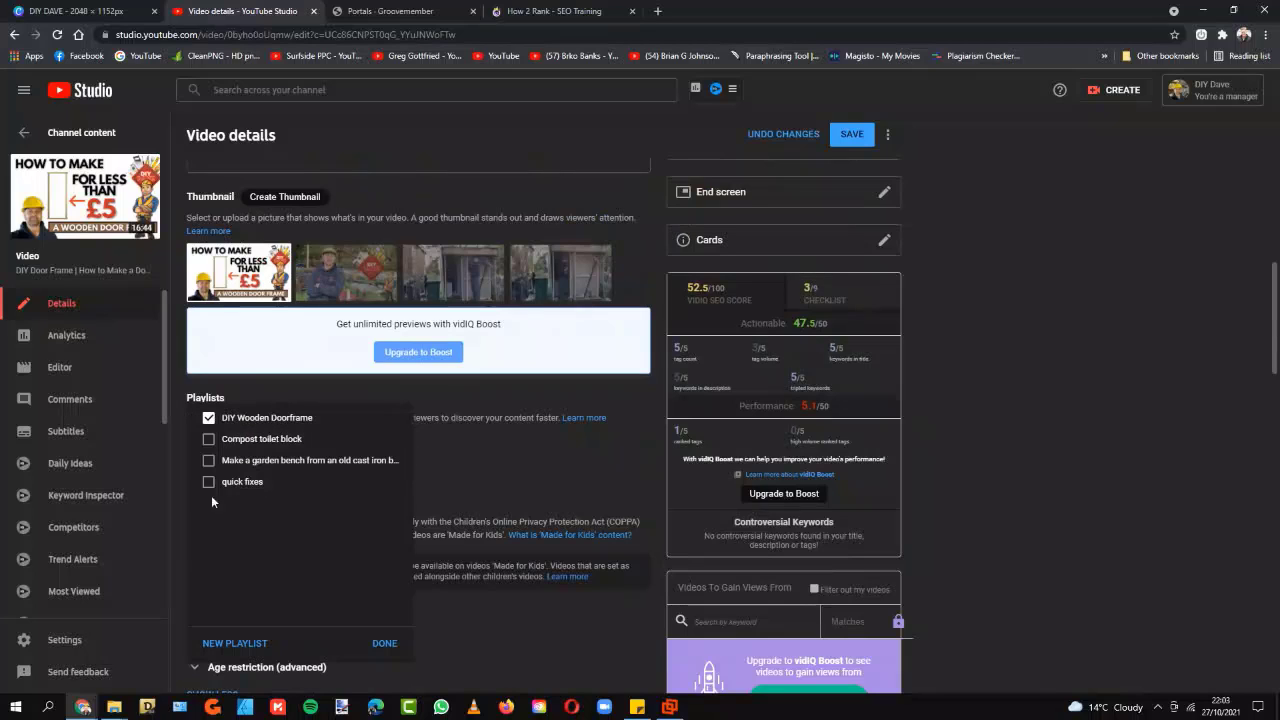
{"action": "left_click", "coordinate": [435, 497]}
{"action": "scroll", "coordinate": [468, 448], "scroll_direction": "down", "scroll_amount": 3}
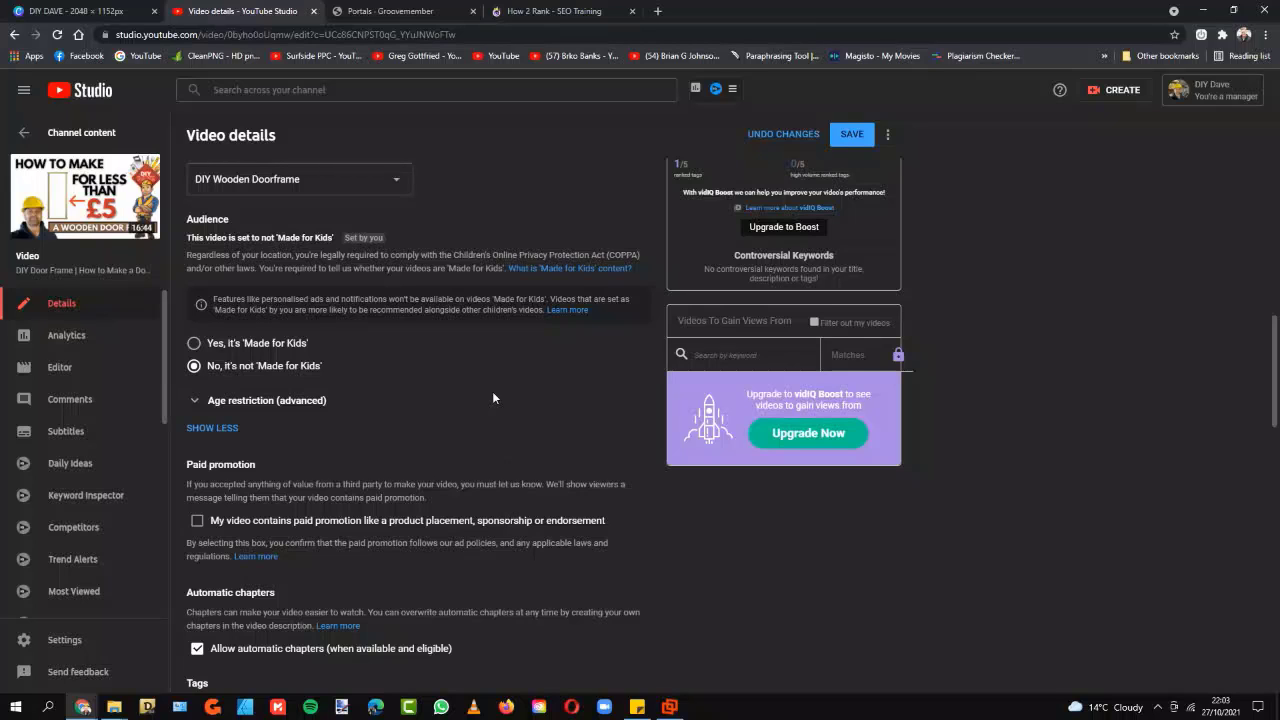
{"action": "scroll", "coordinate": [578, 440], "scroll_direction": "down", "scroll_amount": 5}
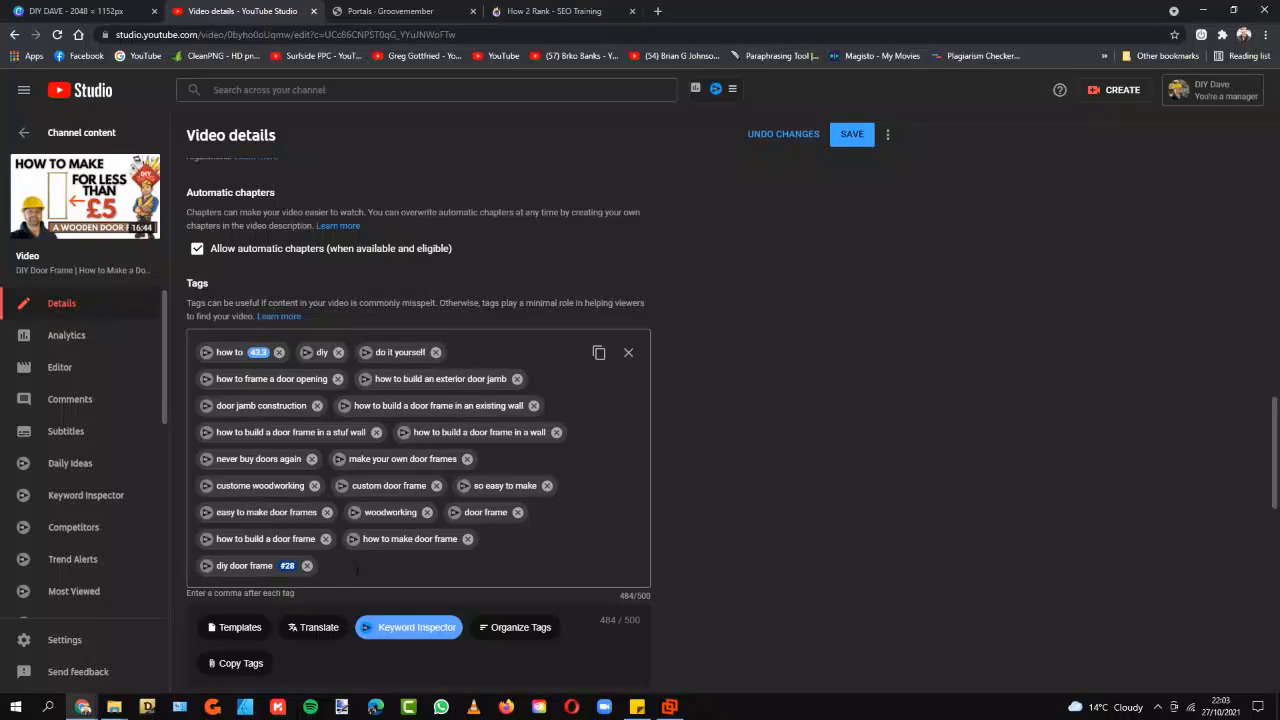
{"action": "scroll", "coordinate": [671, 504], "scroll_direction": "down", "scroll_amount": 4}
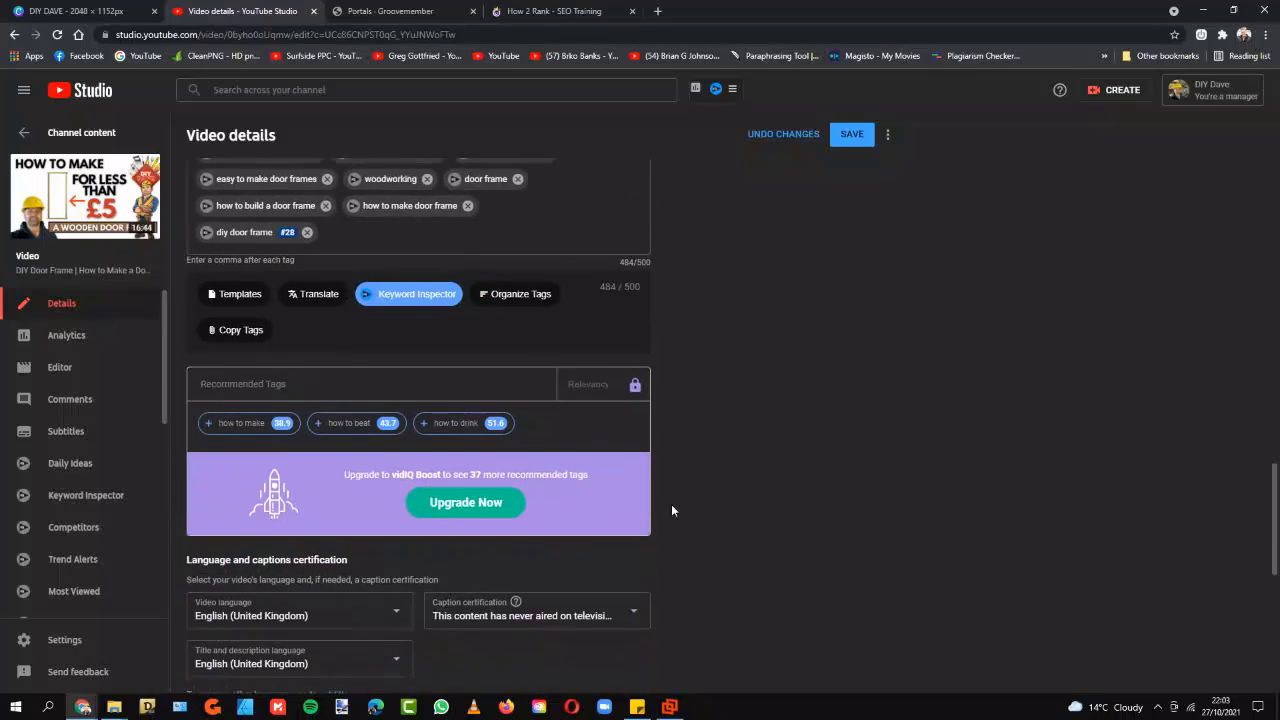
{"action": "scroll", "coordinate": [671, 504], "scroll_direction": "up", "scroll_amount": 3}
{"action": "scroll", "coordinate": [672, 510], "scroll_direction": "up", "scroll_amount": 2}
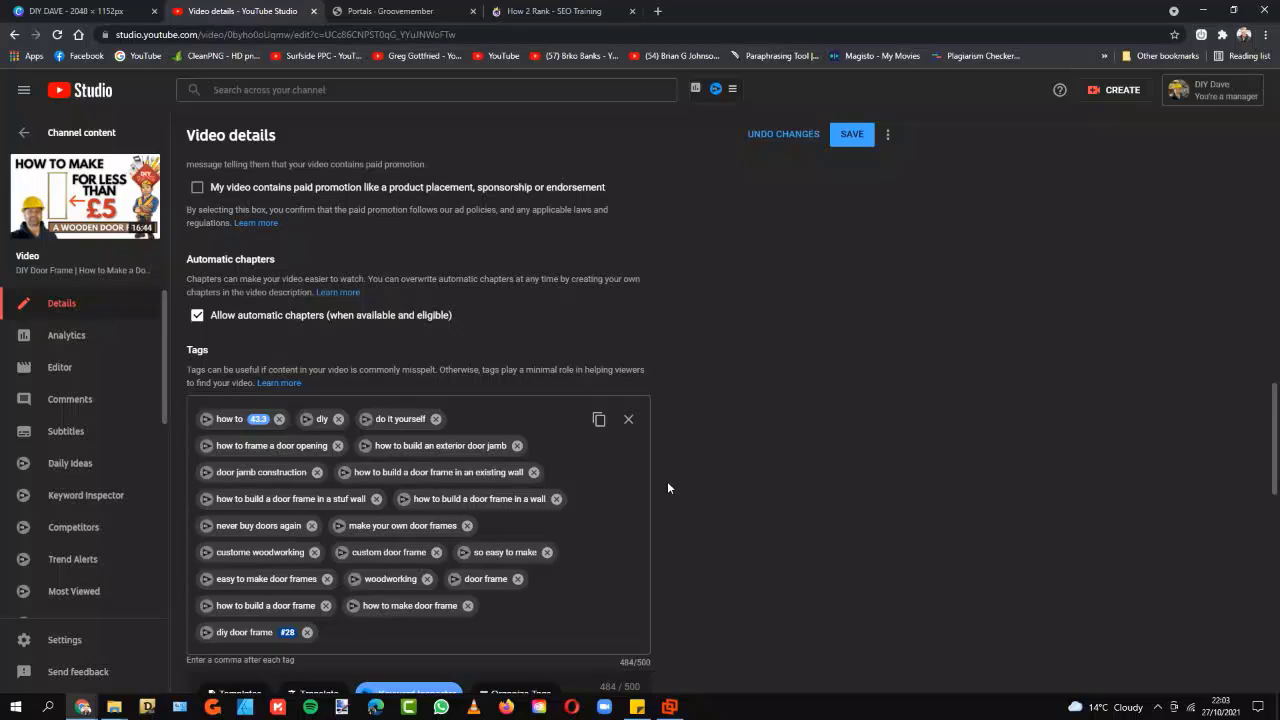
{"action": "scroll", "coordinate": [668, 483], "scroll_direction": "down", "scroll_amount": 3}
{"action": "scroll", "coordinate": [668, 488], "scroll_direction": "down", "scroll_amount": 3}
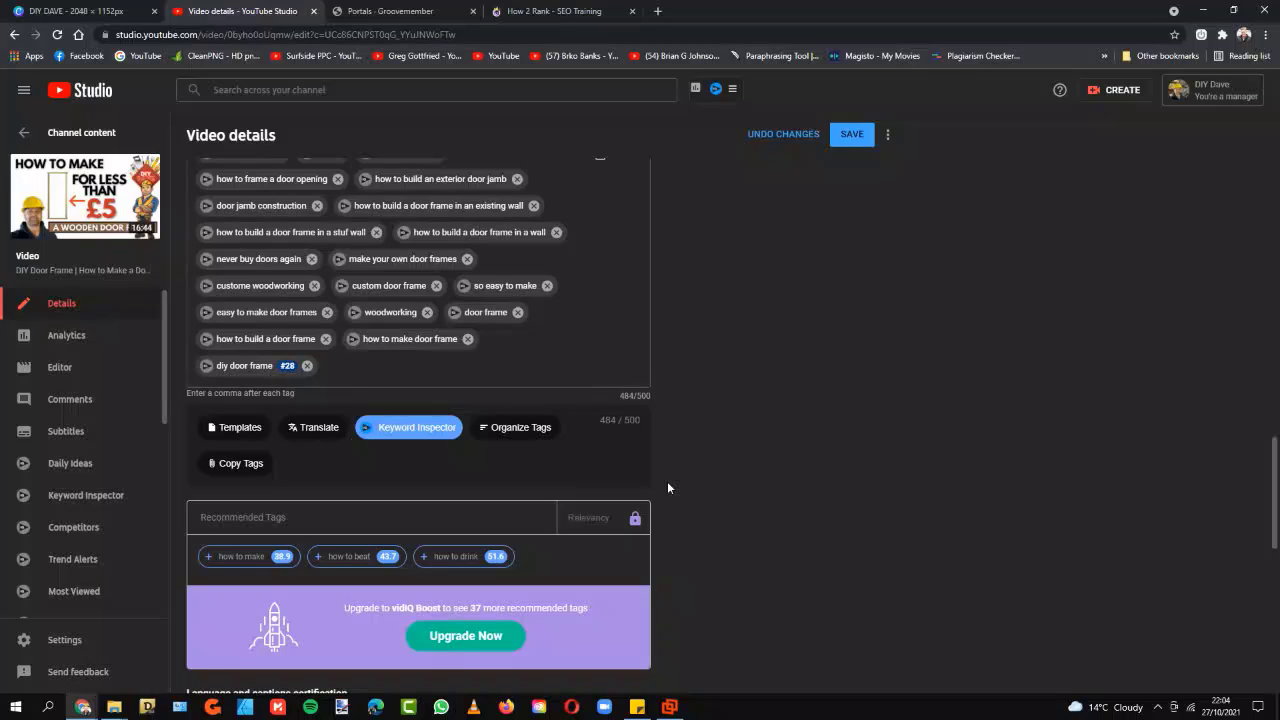
{"action": "scroll", "coordinate": [667, 487], "scroll_direction": "up", "scroll_amount": 1}
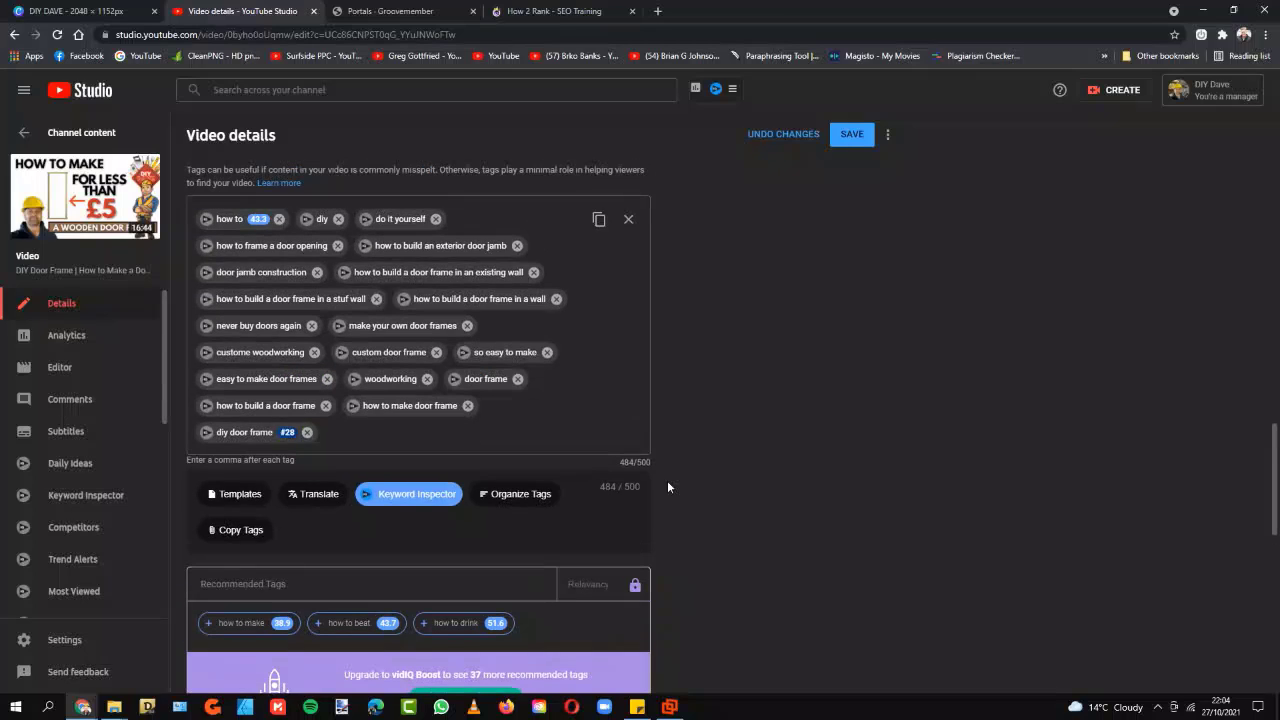
{"action": "scroll", "coordinate": [668, 487], "scroll_direction": "up", "scroll_amount": 3}
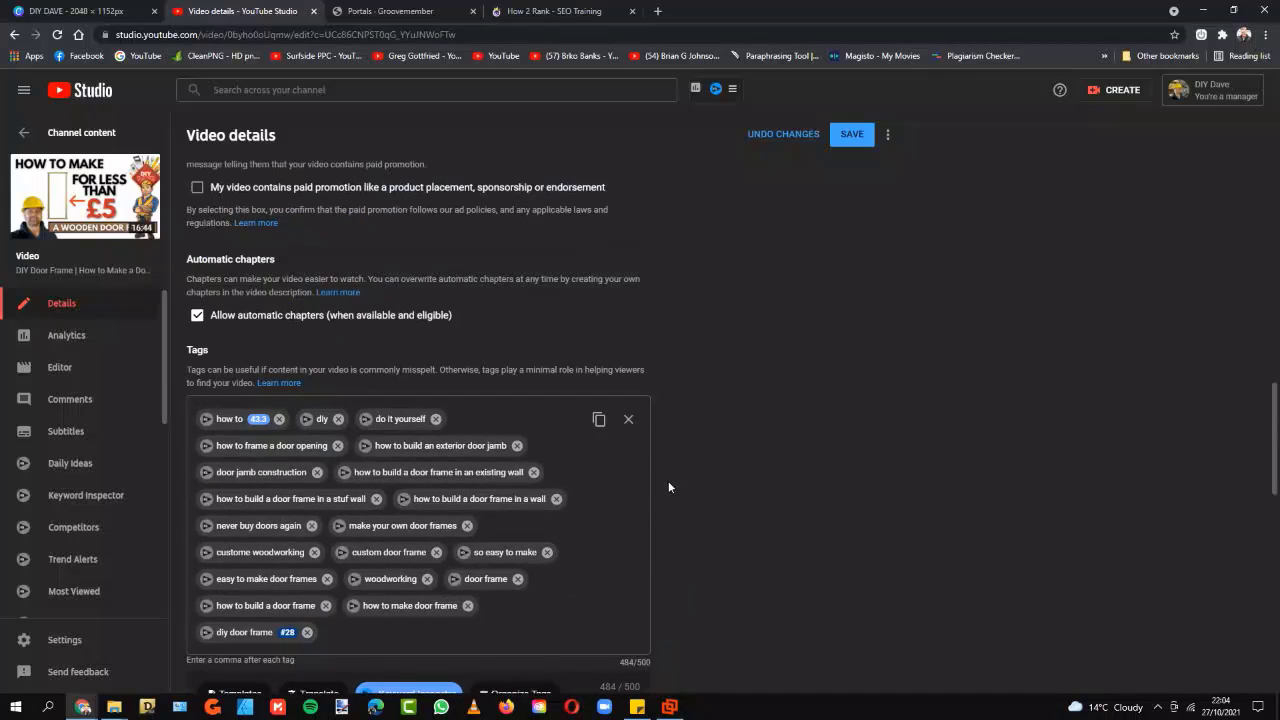
{"action": "scroll", "coordinate": [668, 487], "scroll_direction": "up", "scroll_amount": 3}
{"action": "scroll", "coordinate": [668, 487], "scroll_direction": "down", "scroll_amount": 6}
{"action": "scroll", "coordinate": [668, 487], "scroll_direction": "down", "scroll_amount": 2}
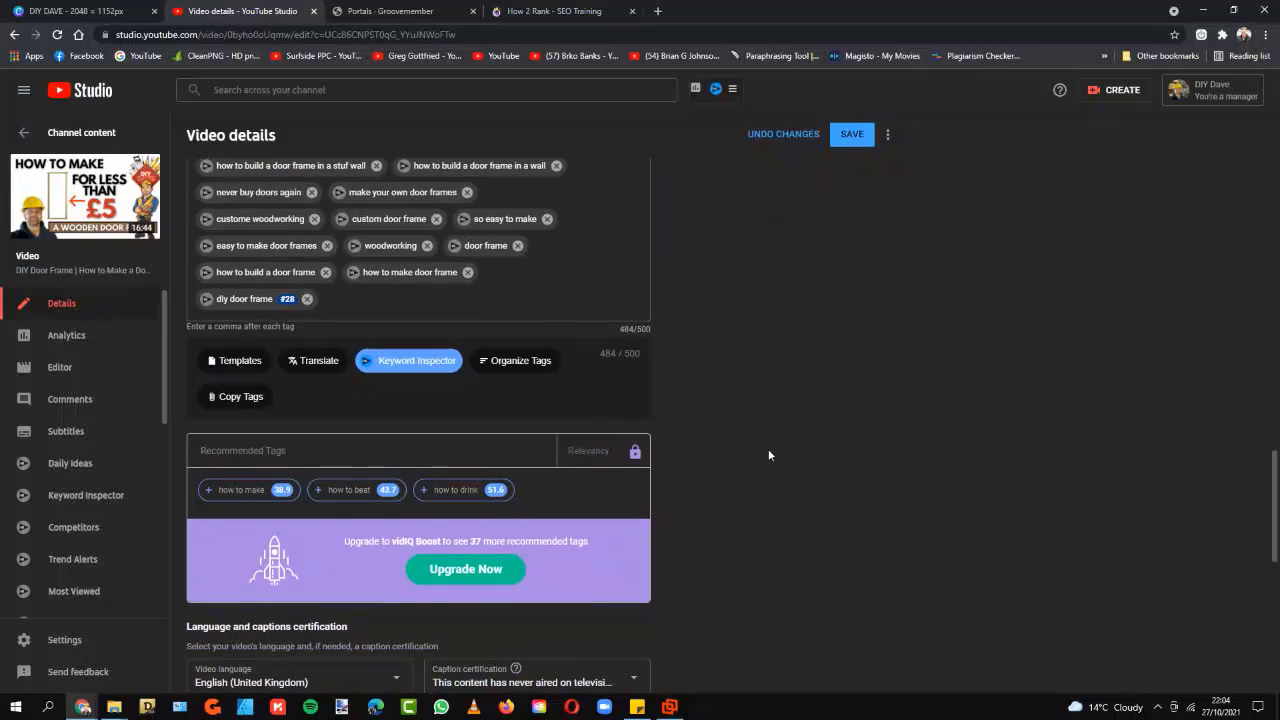
{"action": "scroll", "coordinate": [768, 455], "scroll_direction": "down", "scroll_amount": 4}
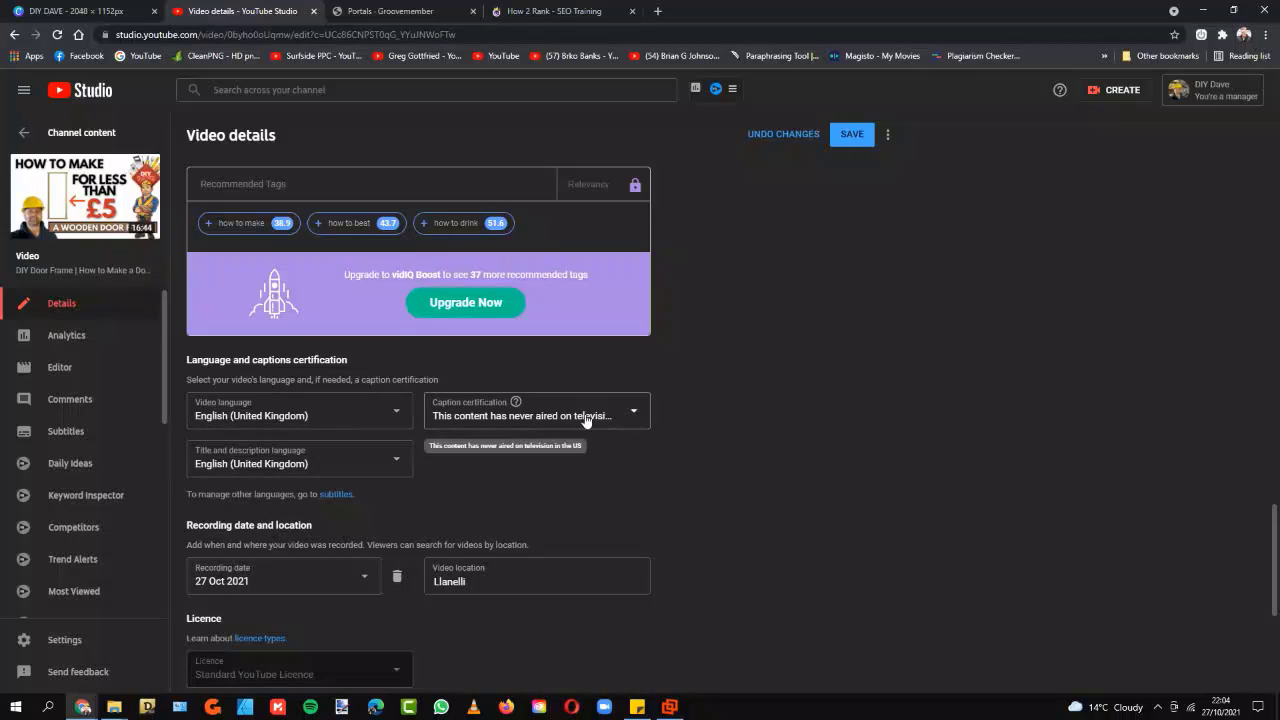
{"action": "left_click", "coordinate": [642, 419]}
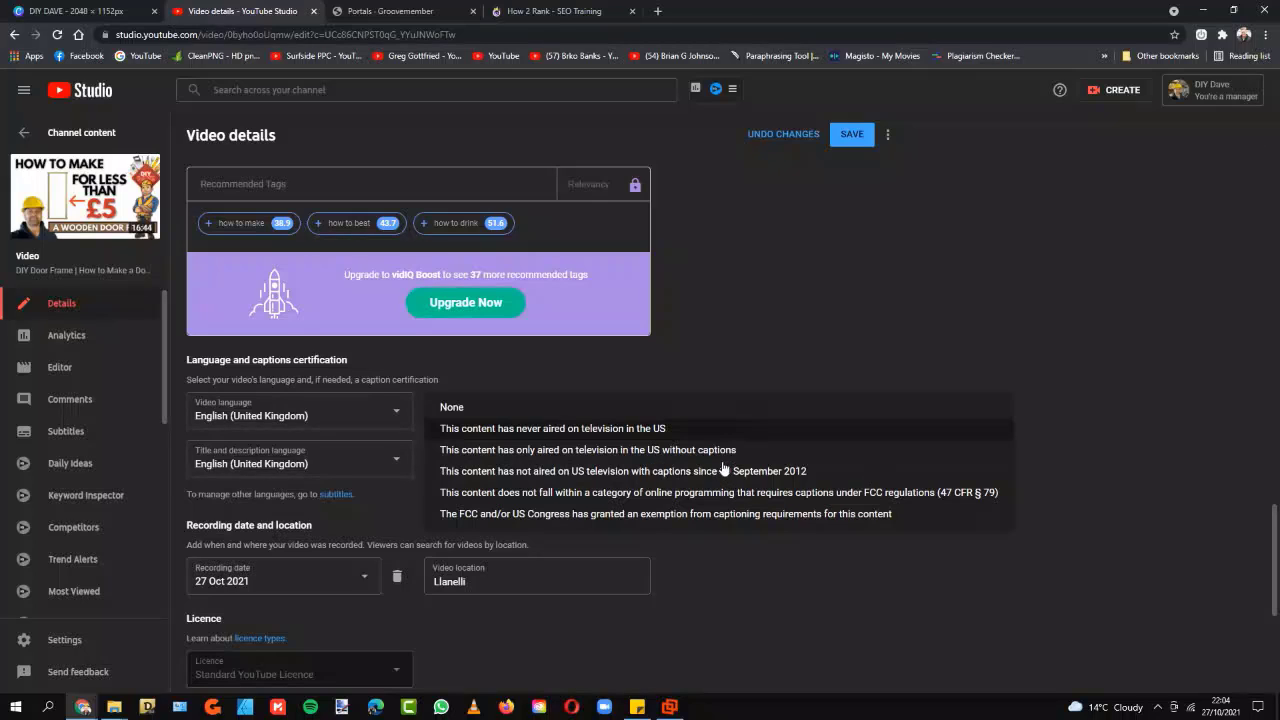
{"action": "left_click", "coordinate": [576, 430]}
{"action": "scroll", "coordinate": [520, 486], "scroll_direction": "down", "scroll_amount": 2}
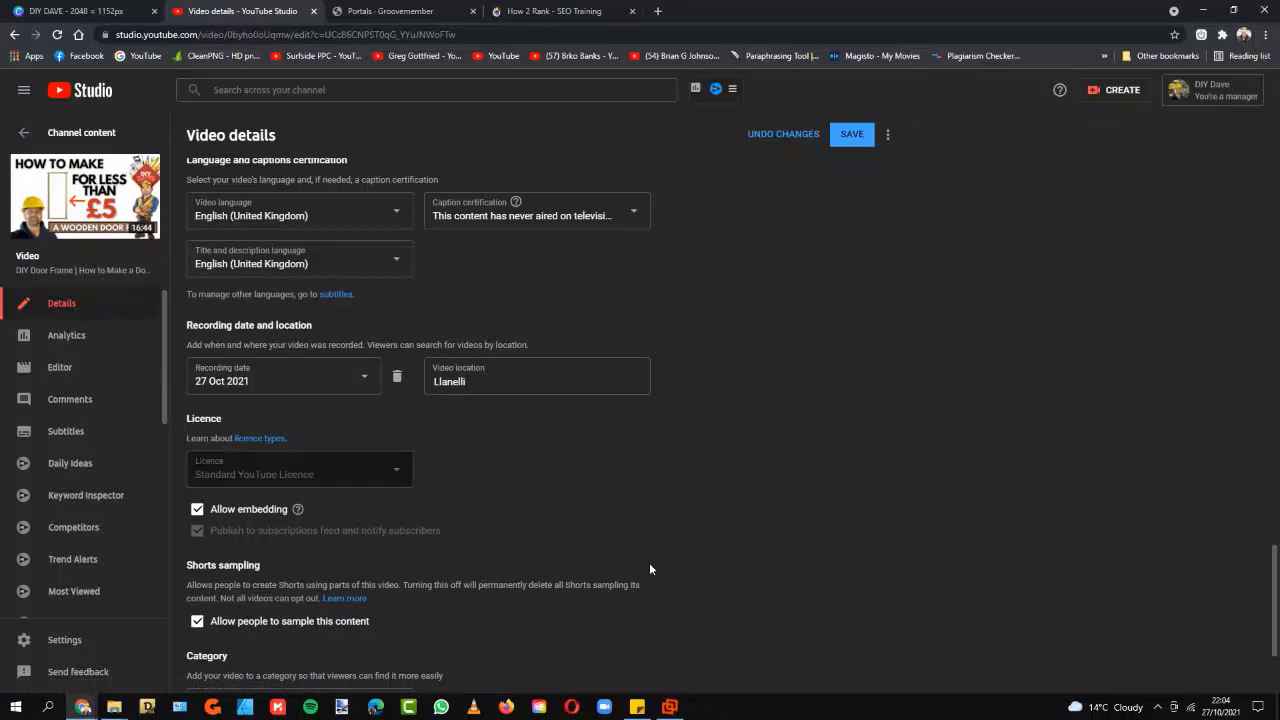
{"action": "double_click", "coordinate": [477, 385]}
{"action": "scroll", "coordinate": [565, 466], "scroll_direction": "down", "scroll_amount": 1}
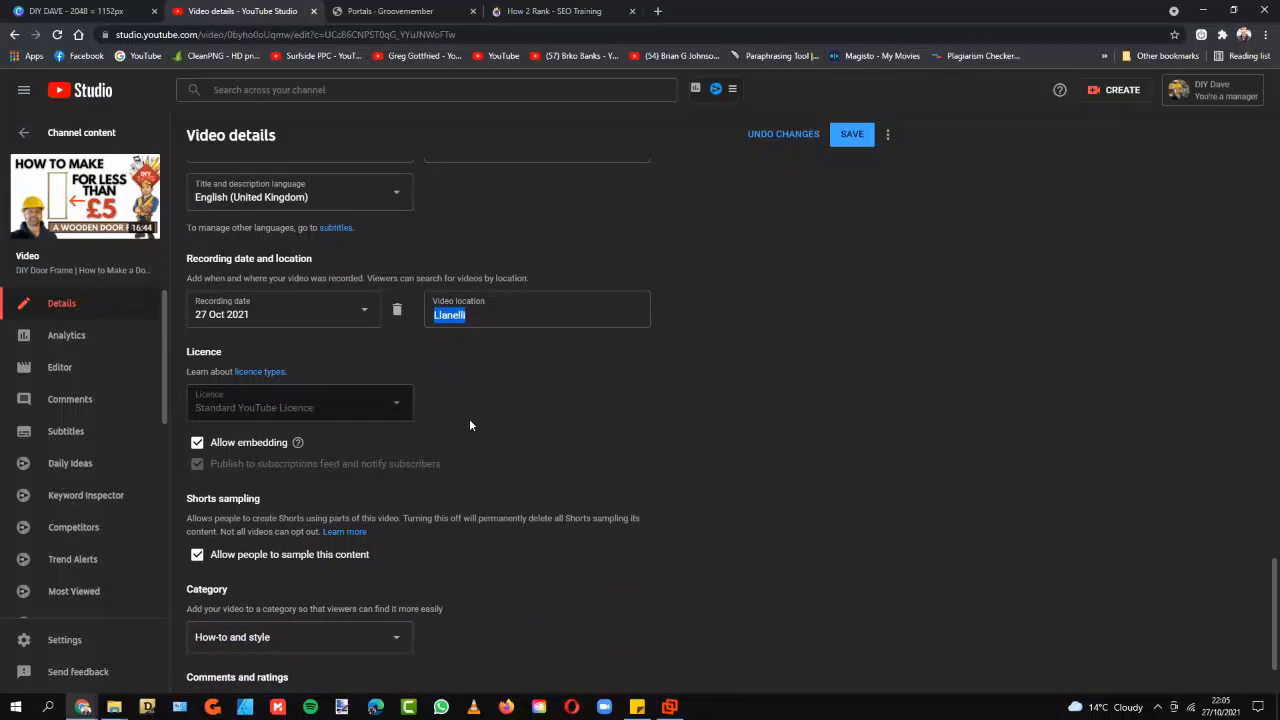
{"action": "scroll", "coordinate": [469, 418], "scroll_direction": "down", "scroll_amount": 1}
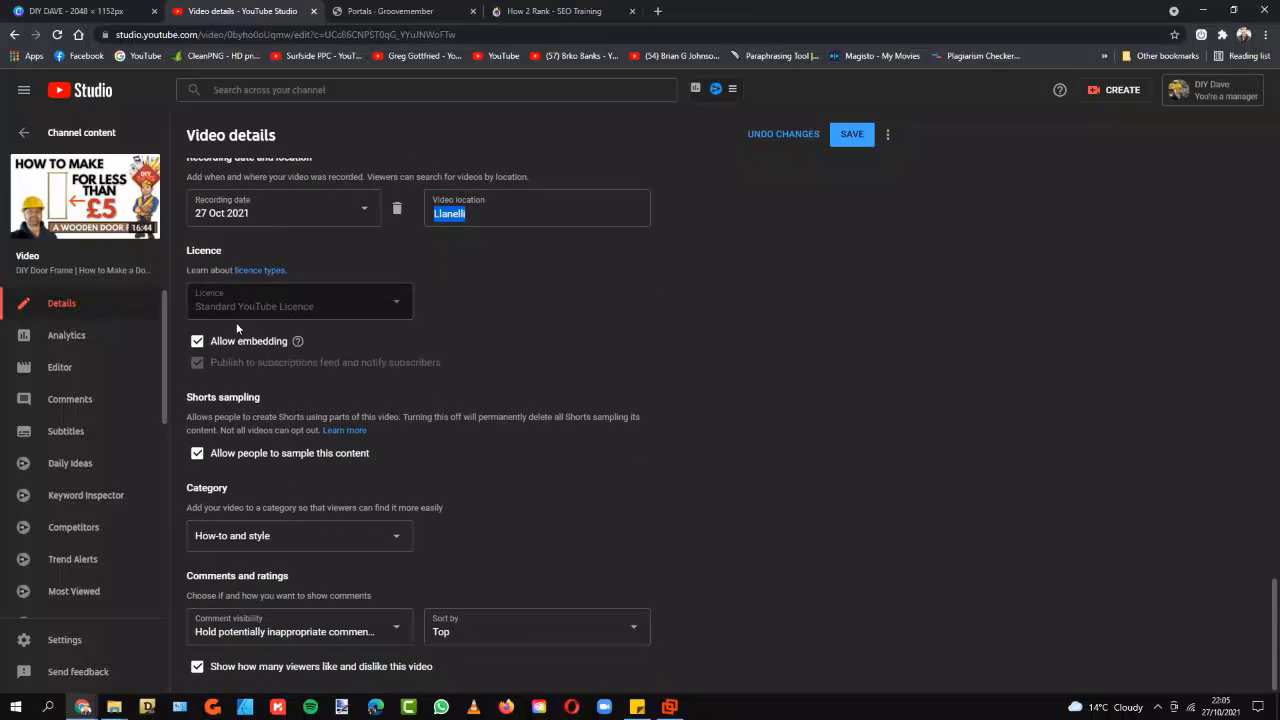
{"action": "left_click", "coordinate": [386, 549]}
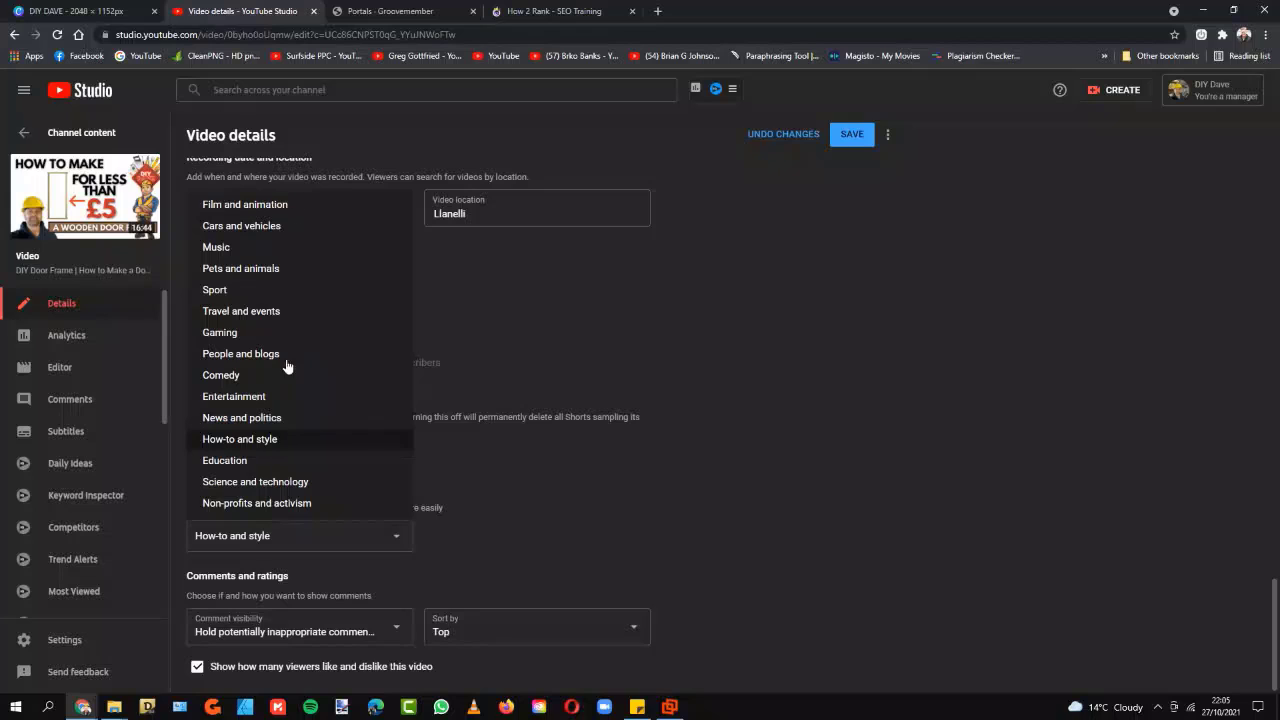
{"action": "left_click", "coordinate": [510, 396]}
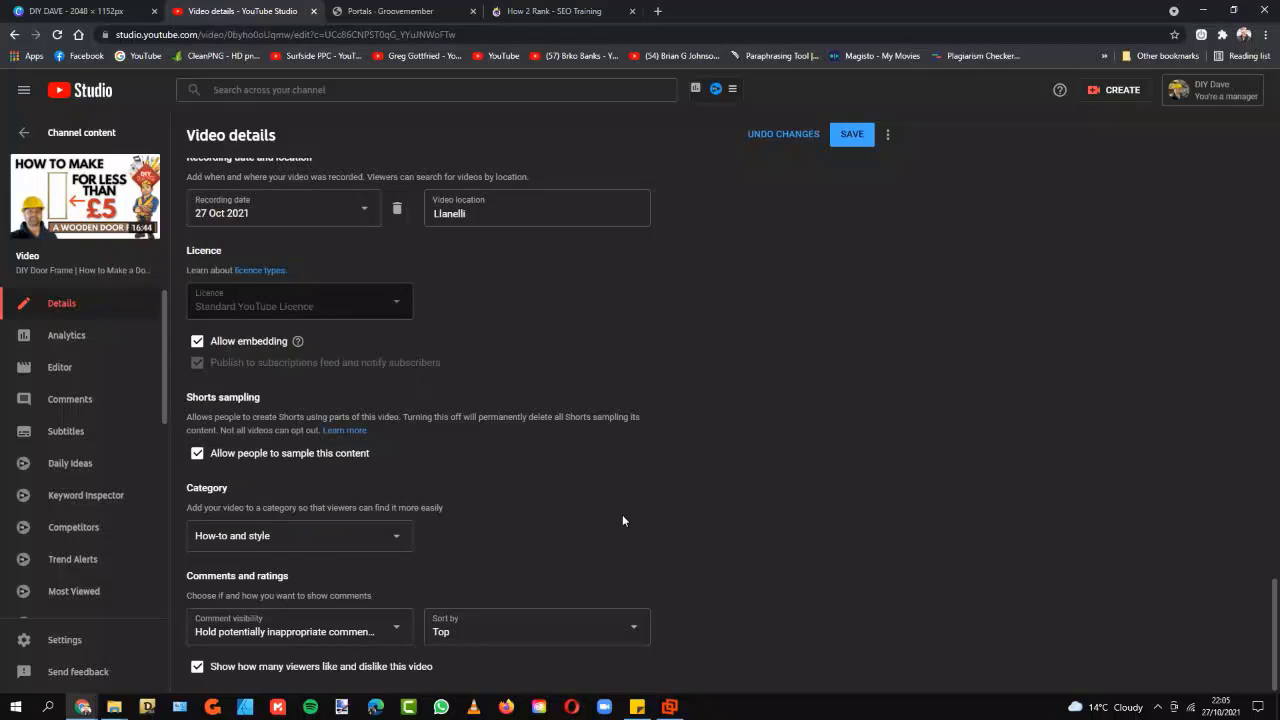
{"action": "scroll", "coordinate": [820, 563], "scroll_direction": "up", "scroll_amount": 10}
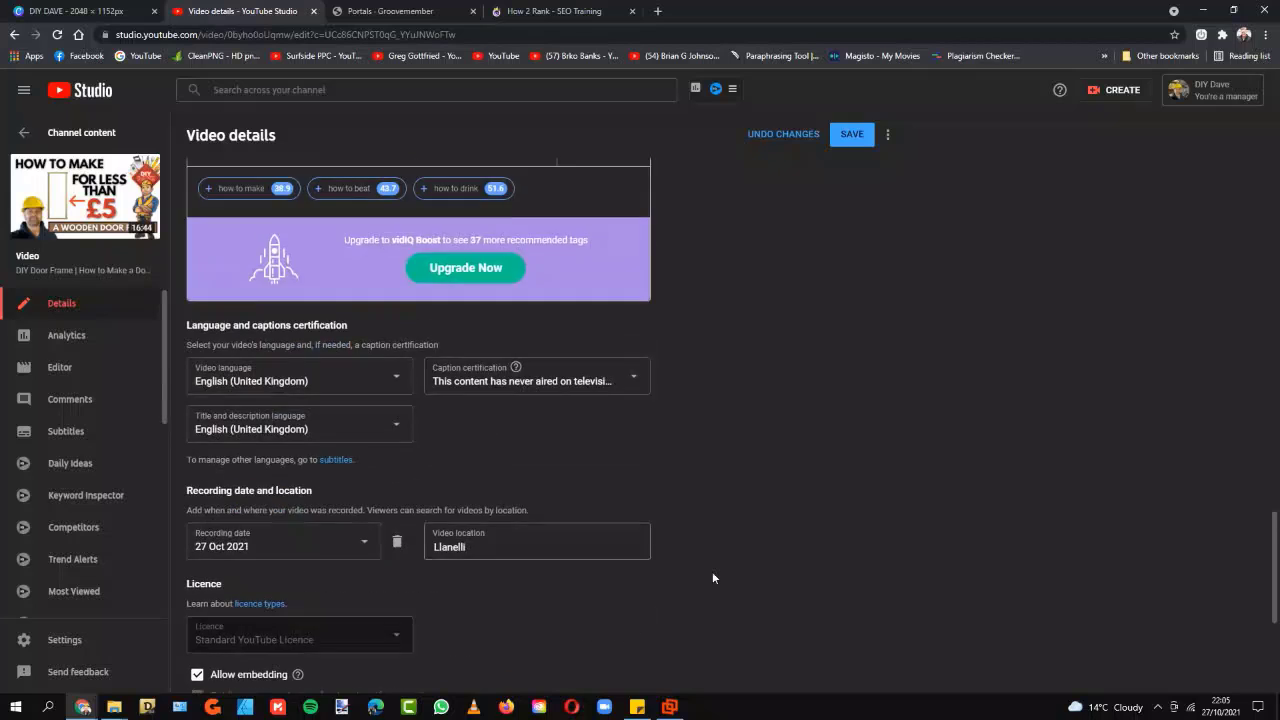
{"action": "left_click_drag", "start_coordinate": [1275, 485], "coordinate": [1275, 195]}
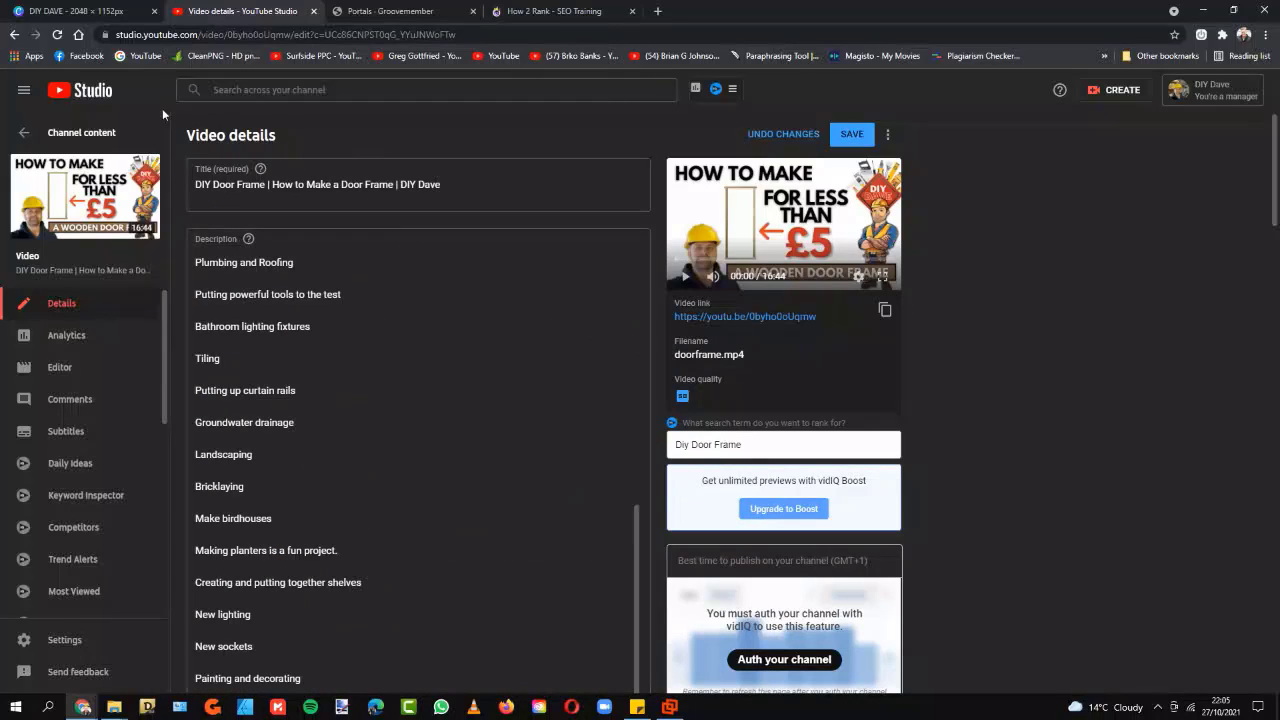
{"action": "left_click", "coordinate": [657, 11]}
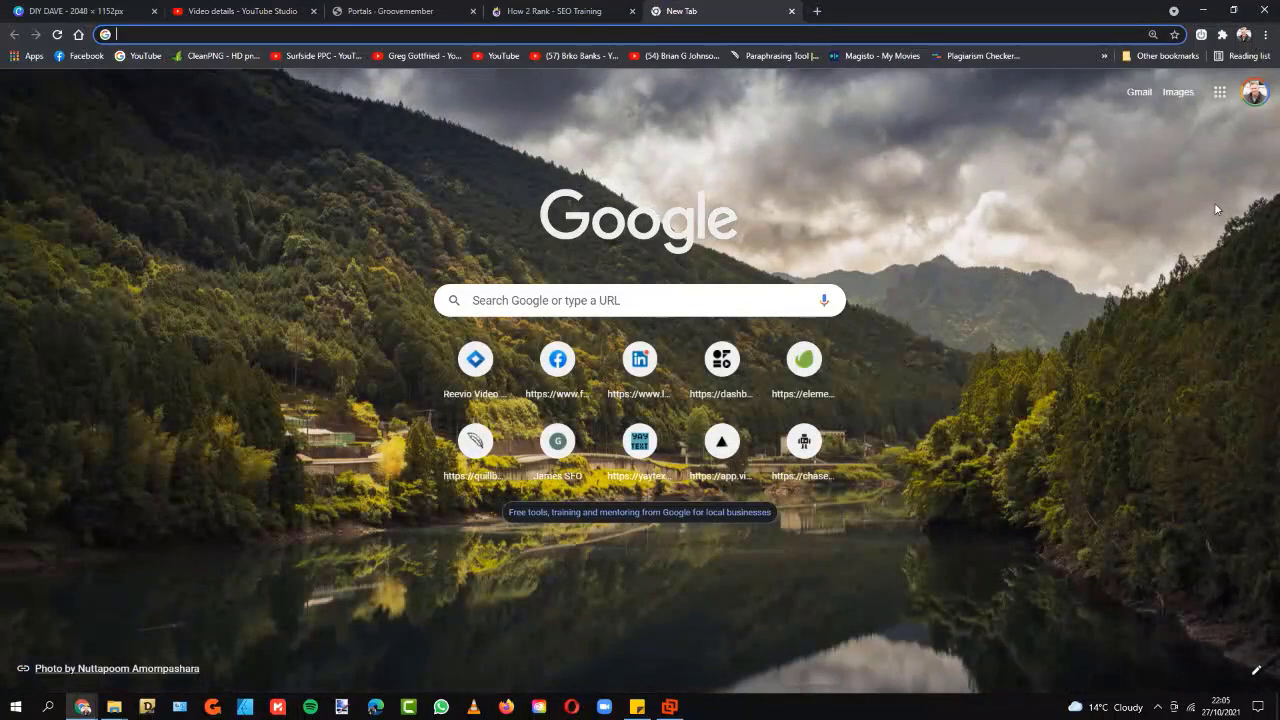
{"action": "left_click", "coordinate": [1265, 34]}
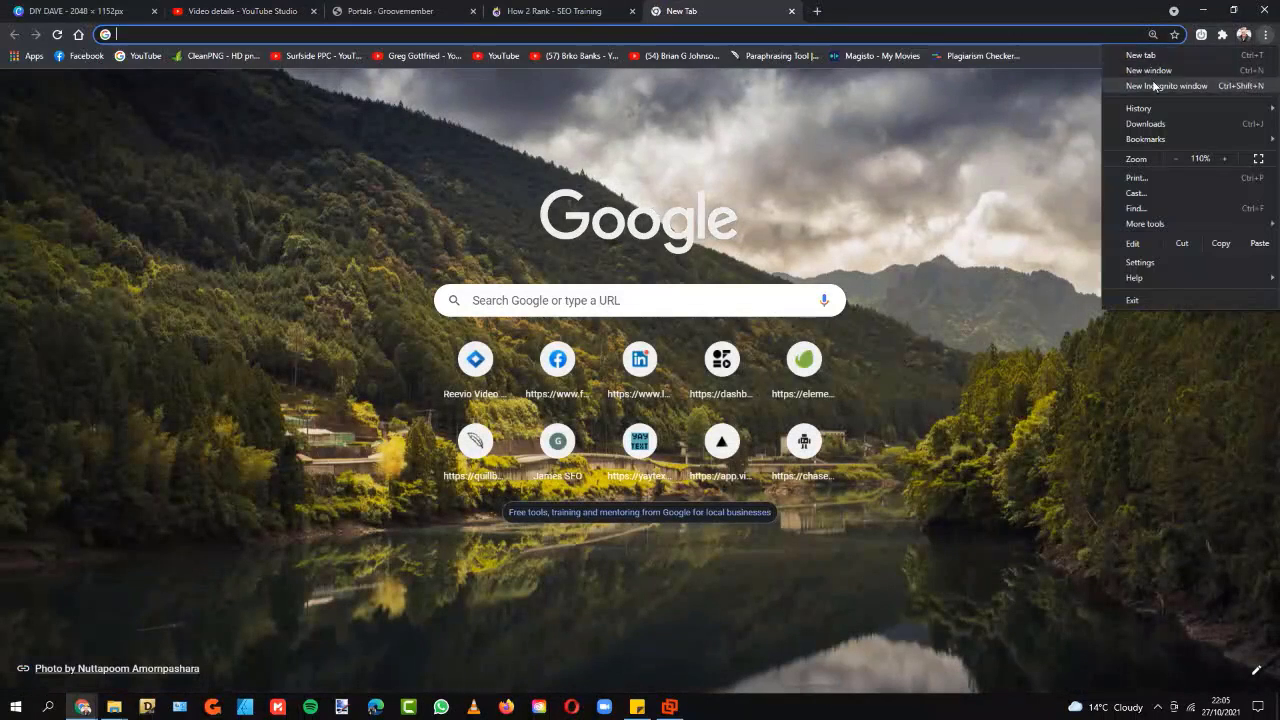
{"action": "left_click", "coordinate": [1240, 86]}
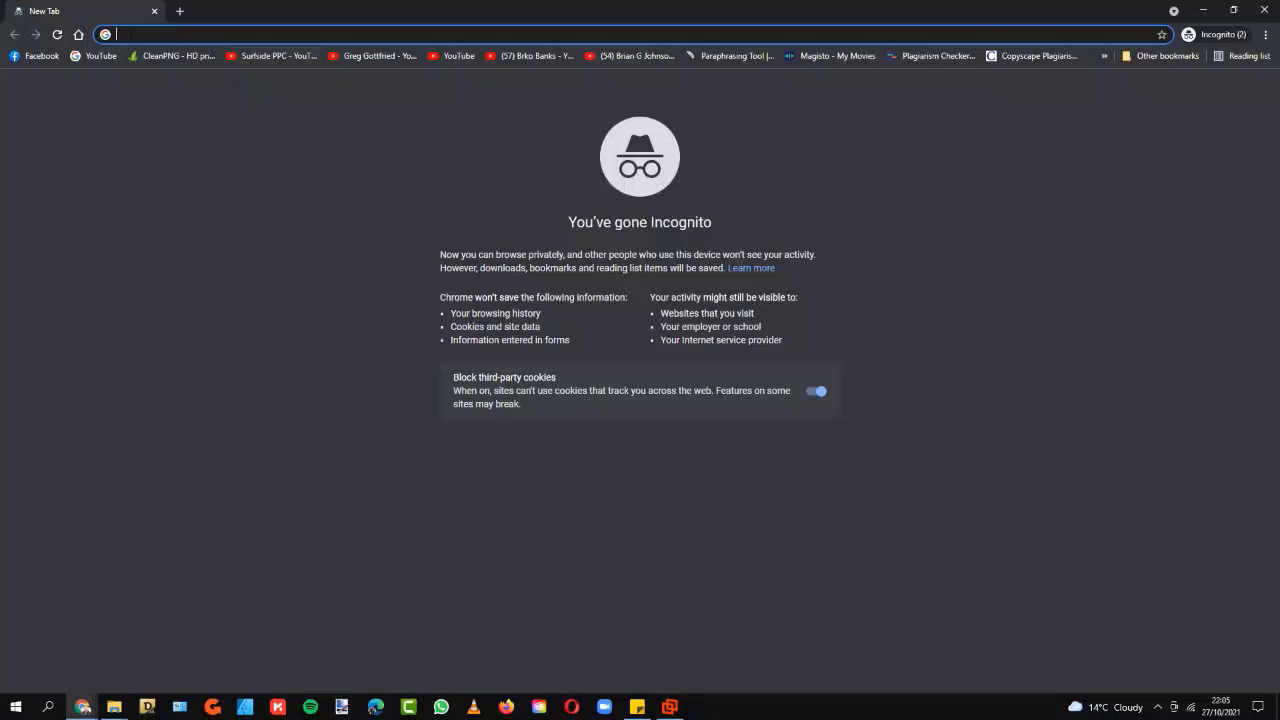
{"action": "type", "text": "www.youtube.com"}
{"action": "key", "text": "Return"}
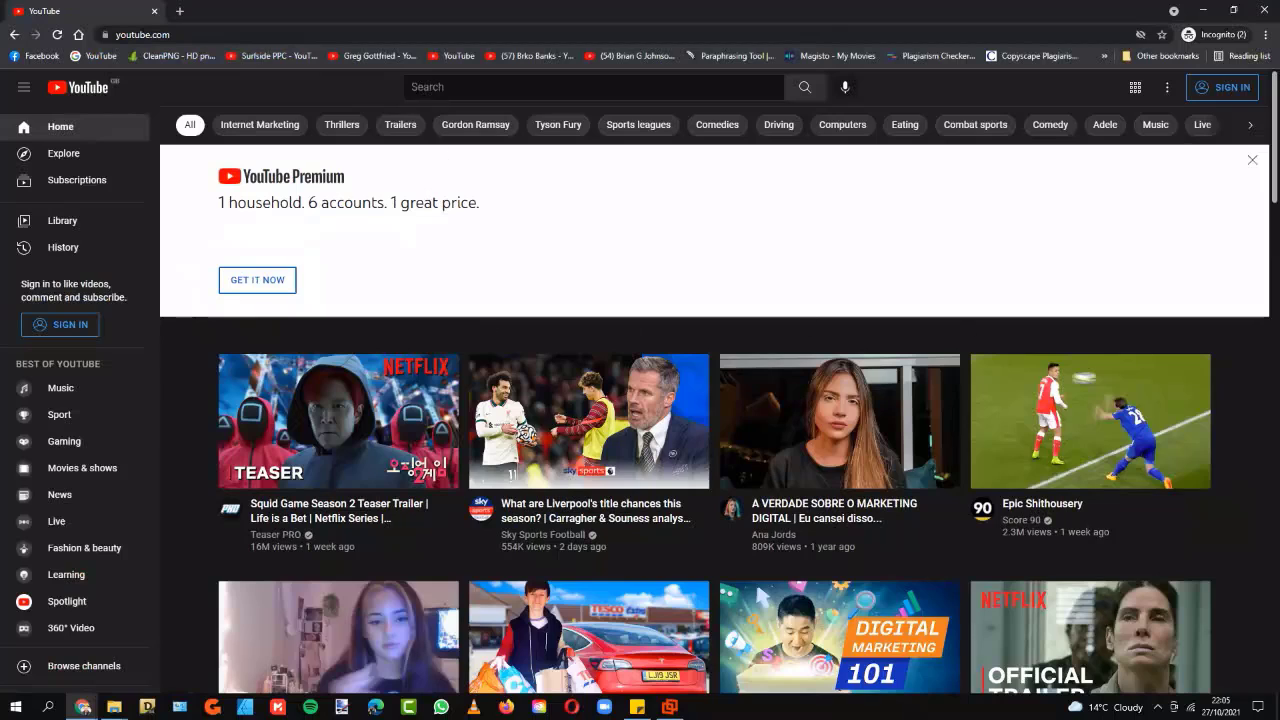
Search YouTube for 'diy door frame' and start scrolling through the results
{"action": "type", "text": "diy "}
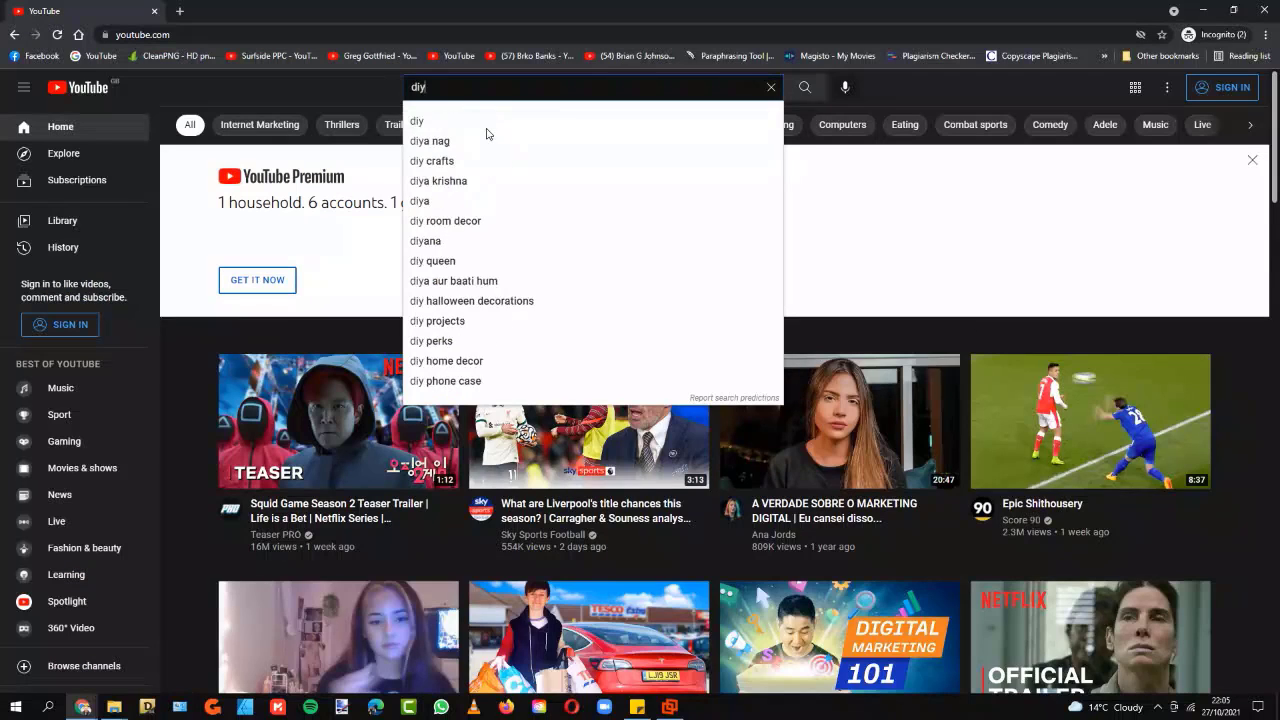
{"action": "type", "text": "door "}
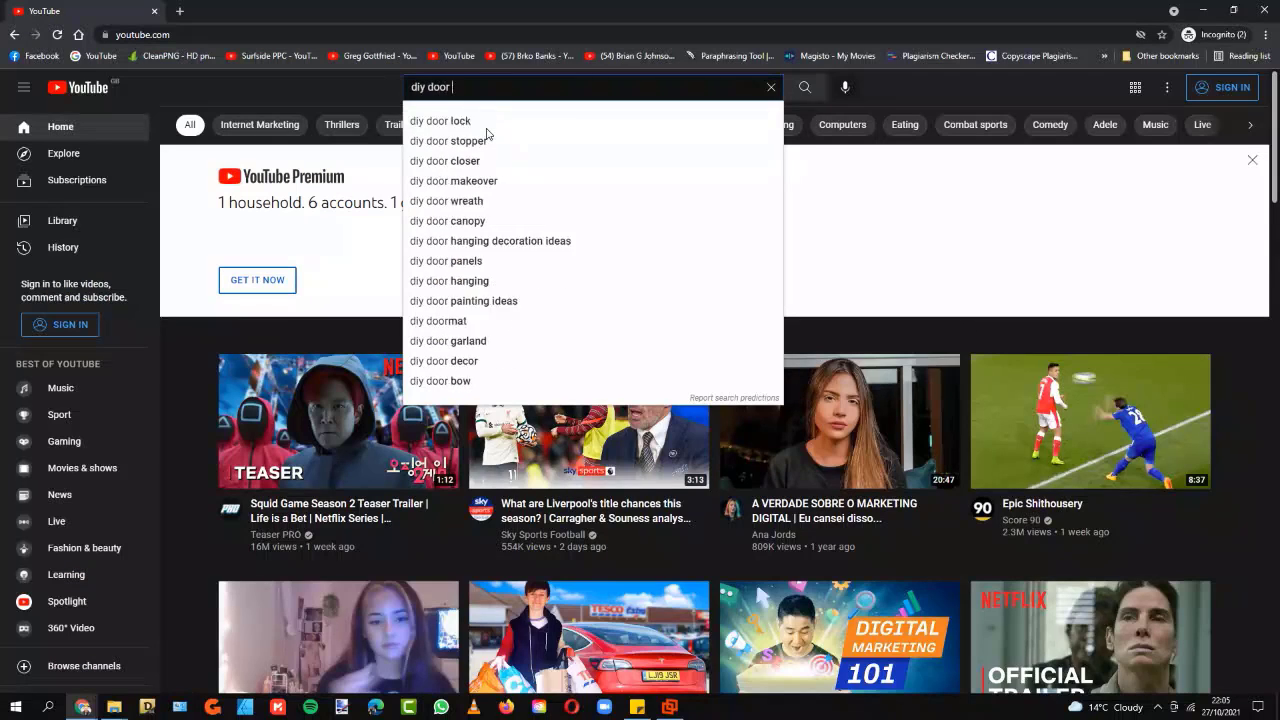
{"action": "type", "text": "frame"}
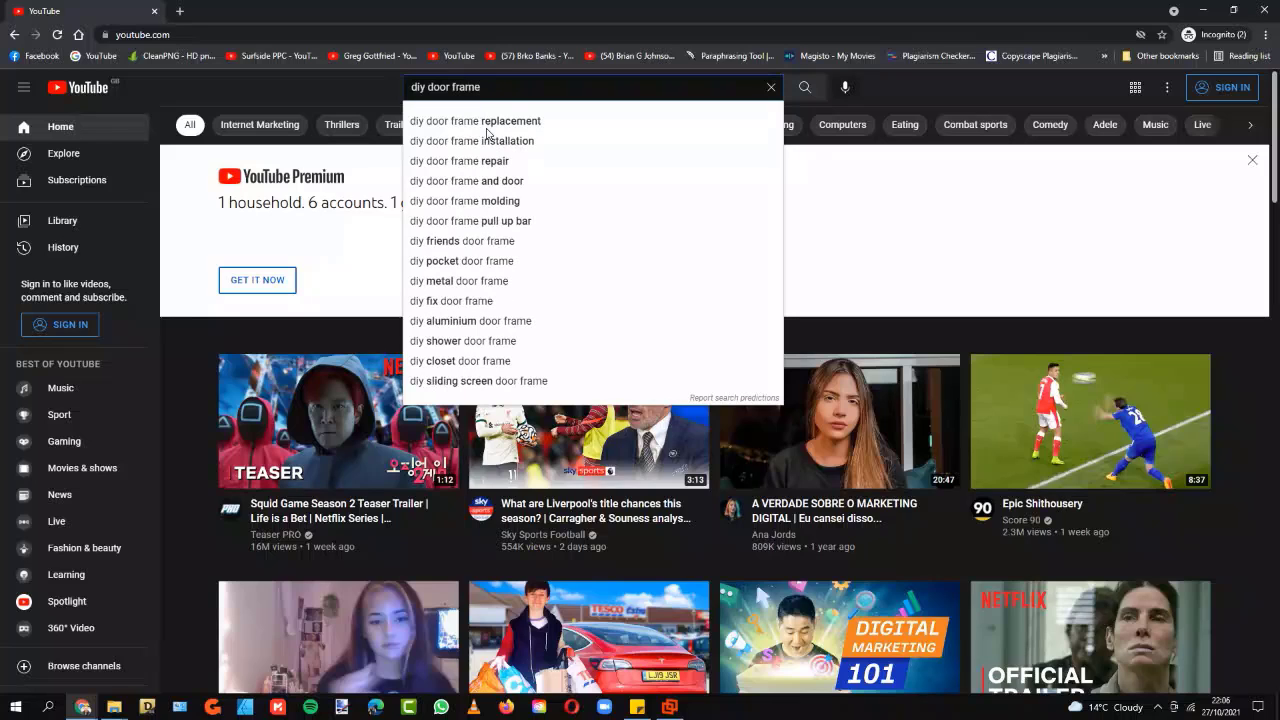
{"action": "key", "text": "Return"}
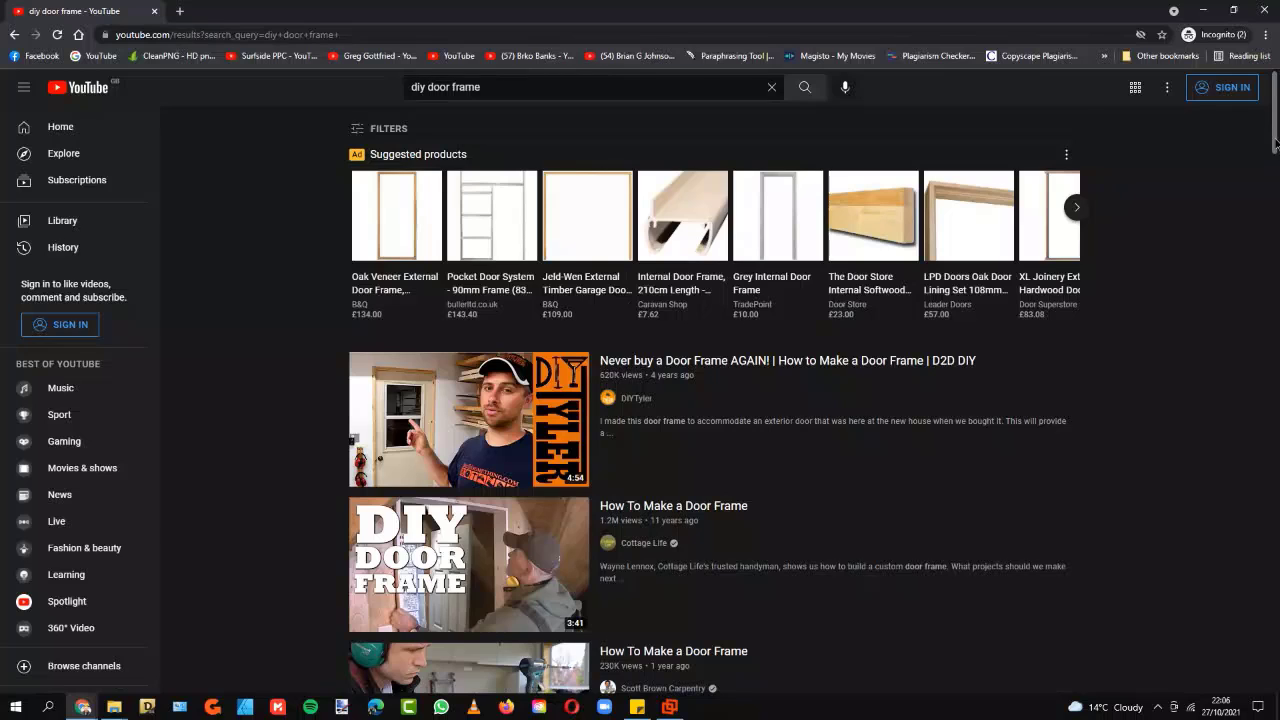
{"action": "scroll", "coordinate": [1275, 145], "scroll_direction": "down", "scroll_amount": 1}
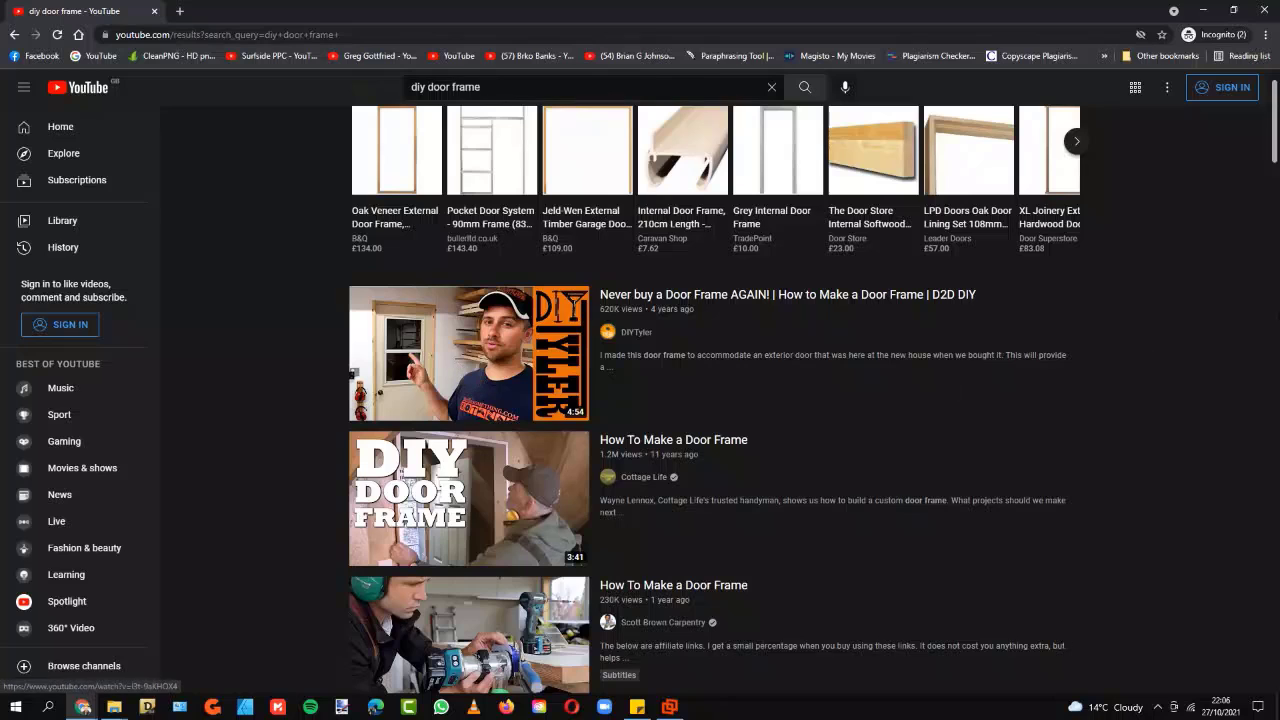
{"action": "scroll", "coordinate": [638, 258], "scroll_direction": "down", "scroll_amount": 3}
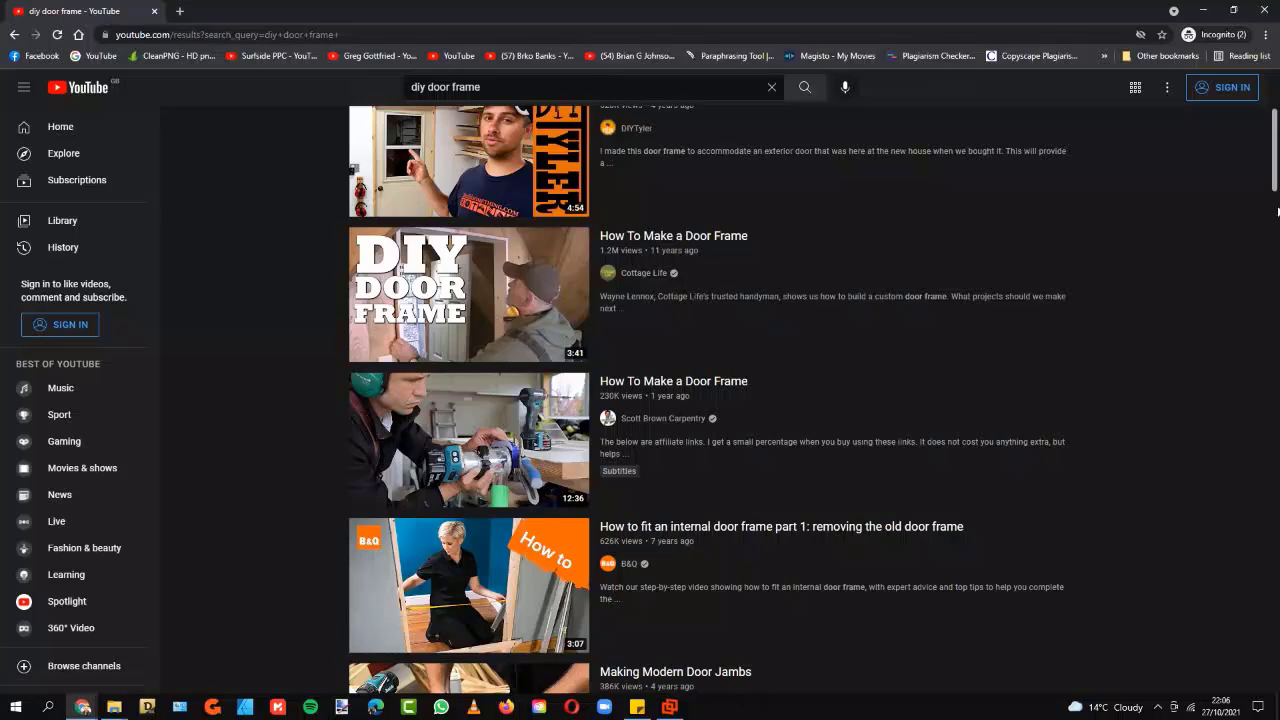
{"action": "left_click_drag", "start_coordinate": [1275, 186], "coordinate": [1275, 204]}
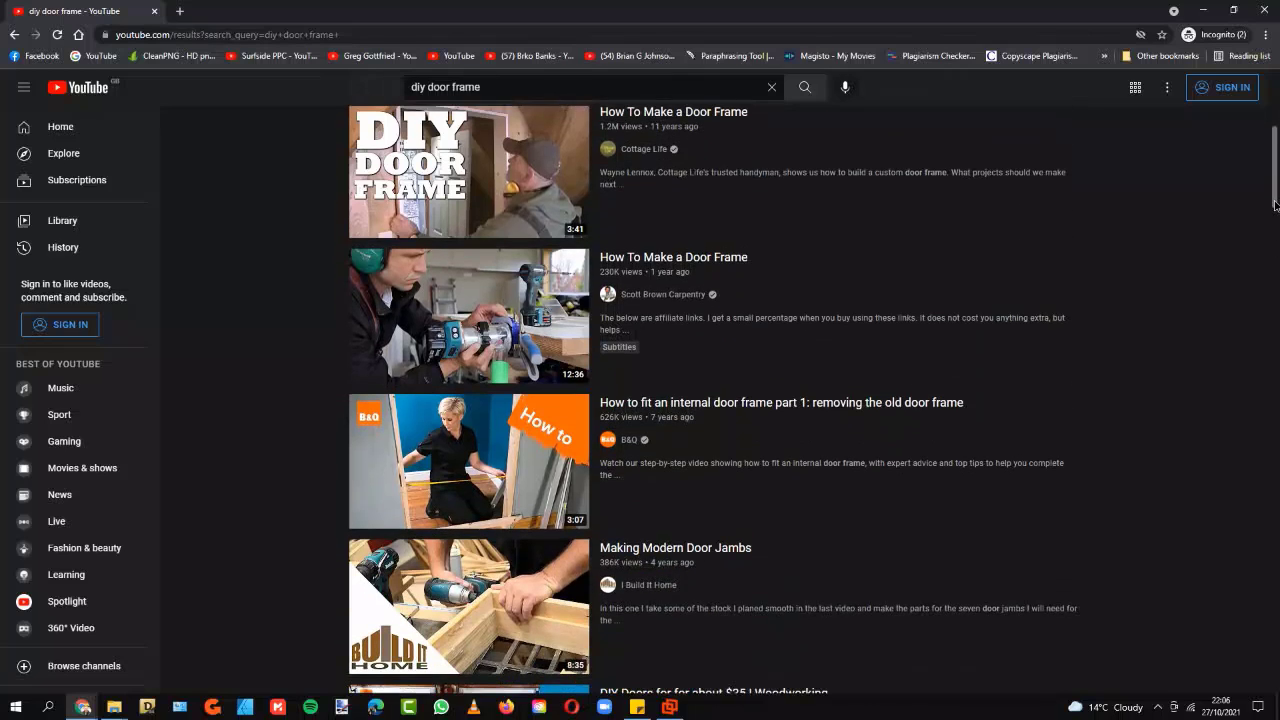
{"action": "scroll", "coordinate": [955, 346], "scroll_direction": "down", "scroll_amount": 2}
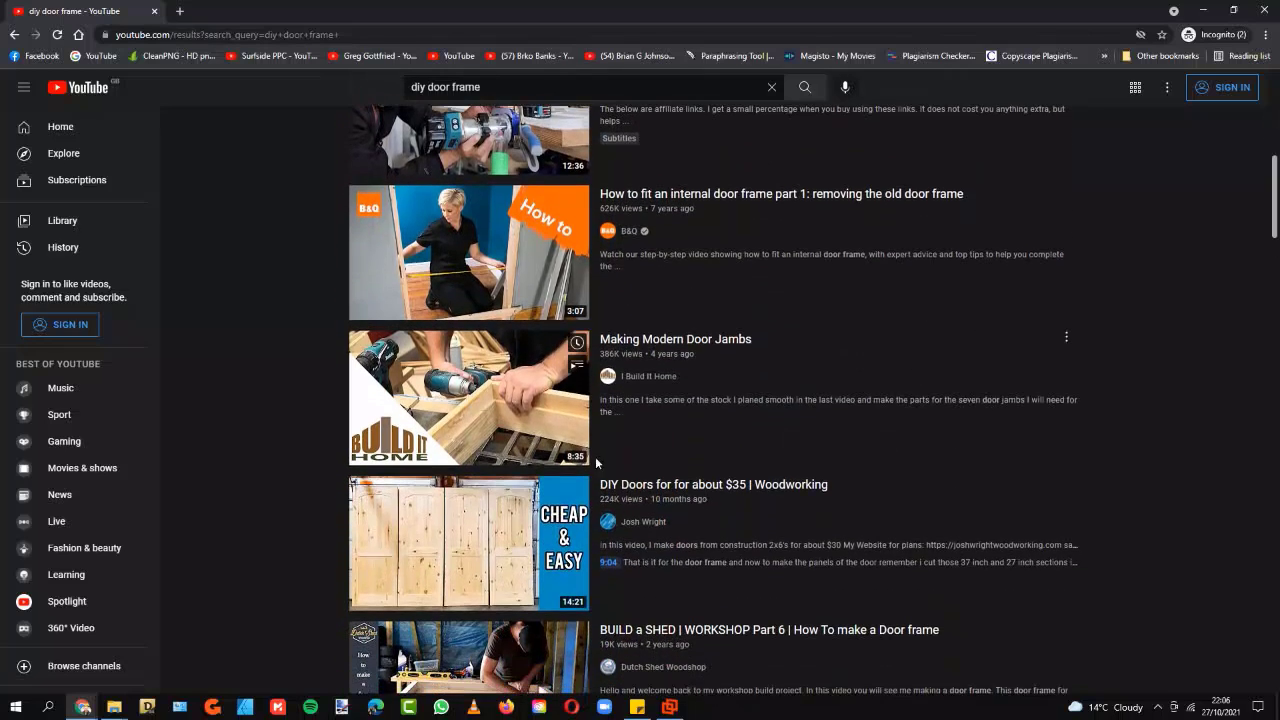
Scroll further through the results to find the DIY Dave door frame video, then return to the top
{"action": "left_click_drag", "start_coordinate": [1275, 191], "coordinate": [1275, 205]}
{"action": "scroll", "coordinate": [900, 250], "scroll_direction": "down", "scroll_amount": 1}
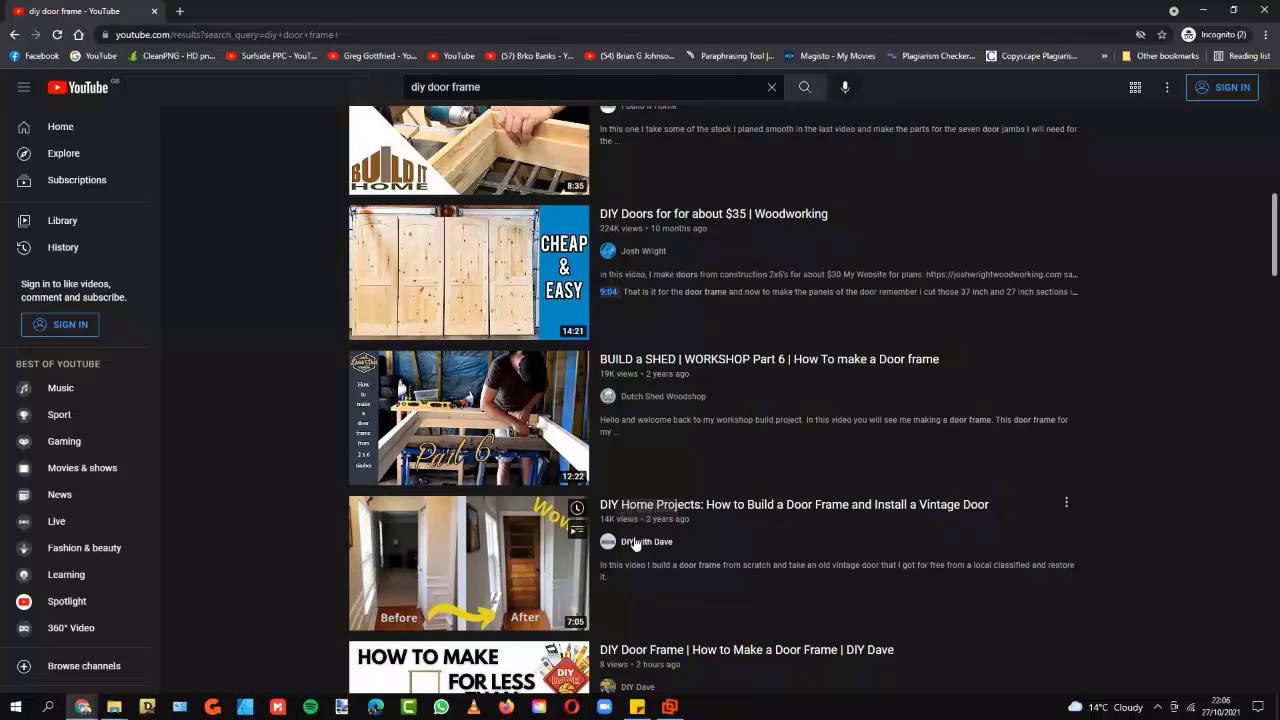
{"action": "scroll", "coordinate": [1276, 275], "scroll_direction": "down", "scroll_amount": 3}
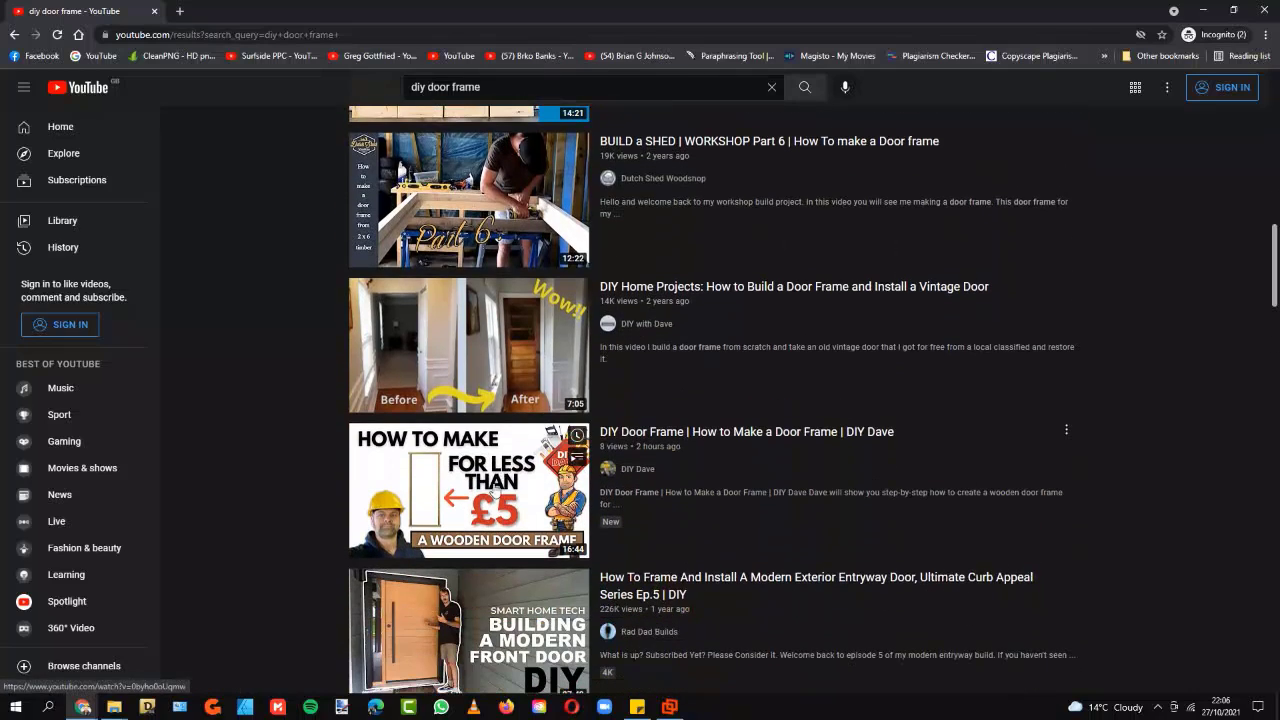
{"action": "scroll", "coordinate": [525, 473], "scroll_direction": "up", "scroll_amount": 4}
{"action": "scroll", "coordinate": [525, 473], "scroll_direction": "up", "scroll_amount": 4}
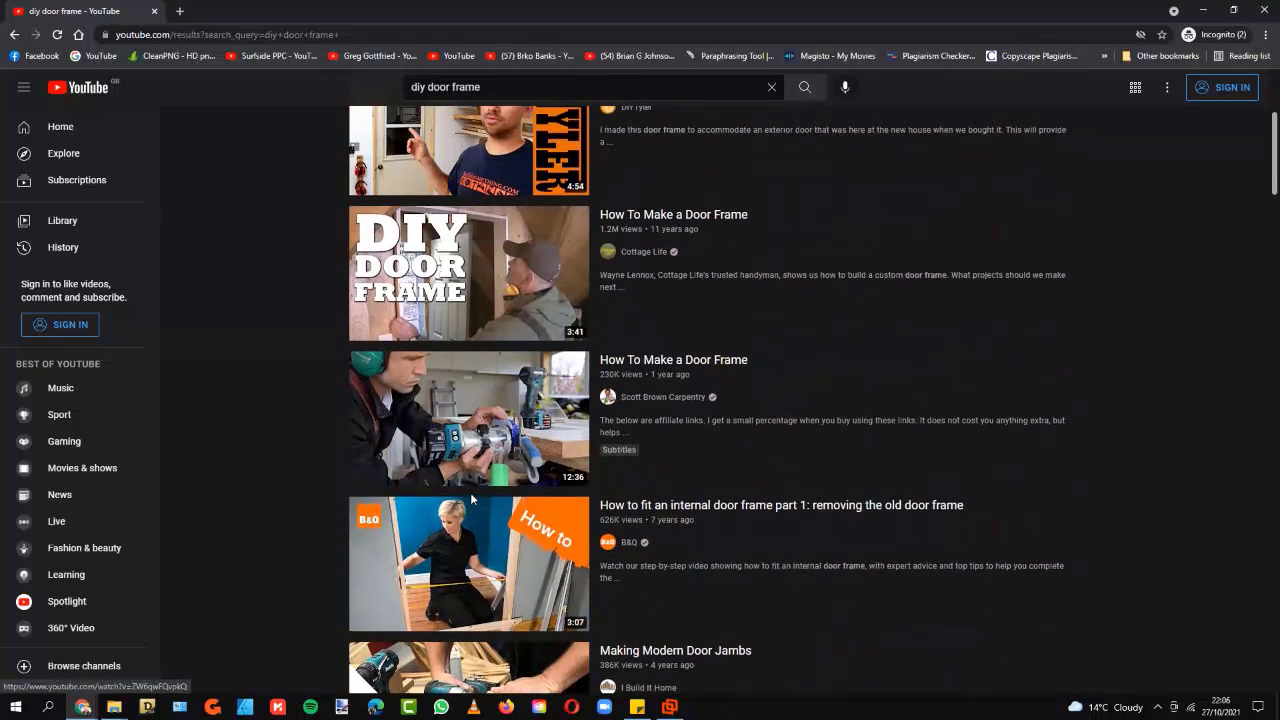
{"action": "scroll", "coordinate": [436, 651], "scroll_direction": "down", "scroll_amount": 5}
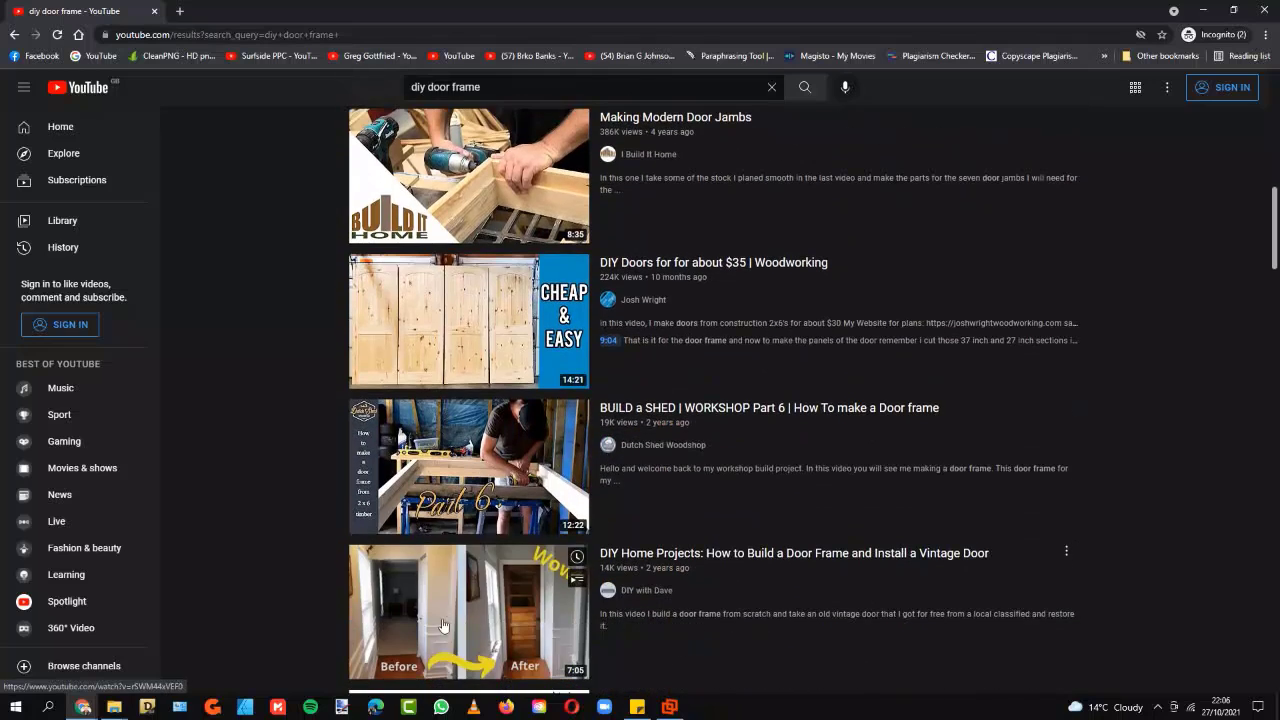
{"action": "scroll", "coordinate": [436, 651], "scroll_direction": "down", "scroll_amount": 1}
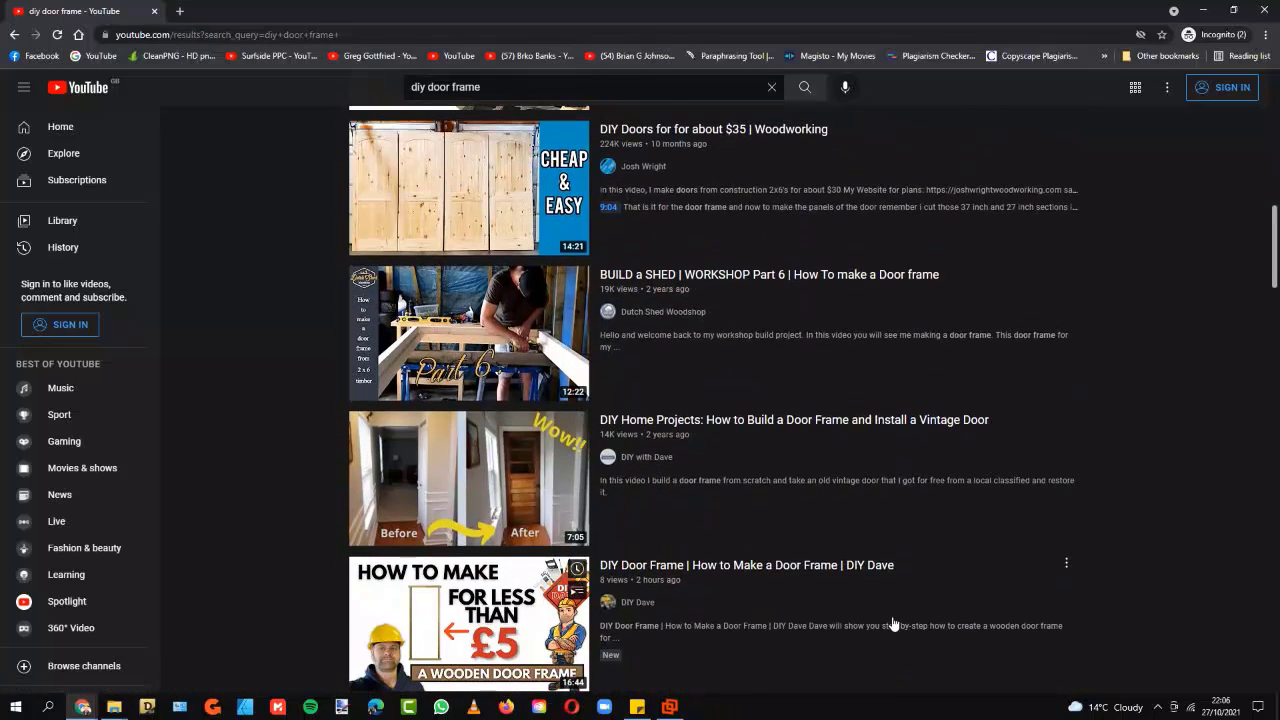
{"action": "scroll", "coordinate": [938, 592], "scroll_direction": "down", "scroll_amount": 2}
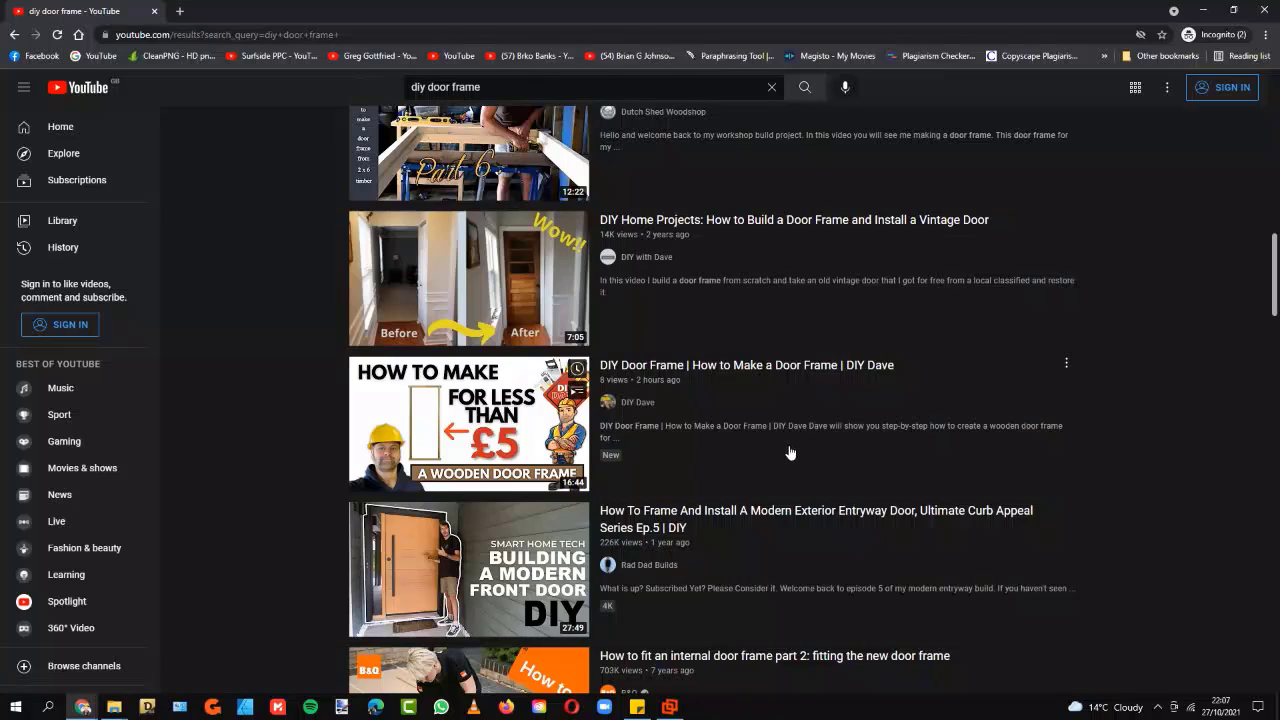
{"action": "scroll", "coordinate": [978, 326], "scroll_direction": "down", "scroll_amount": 2}
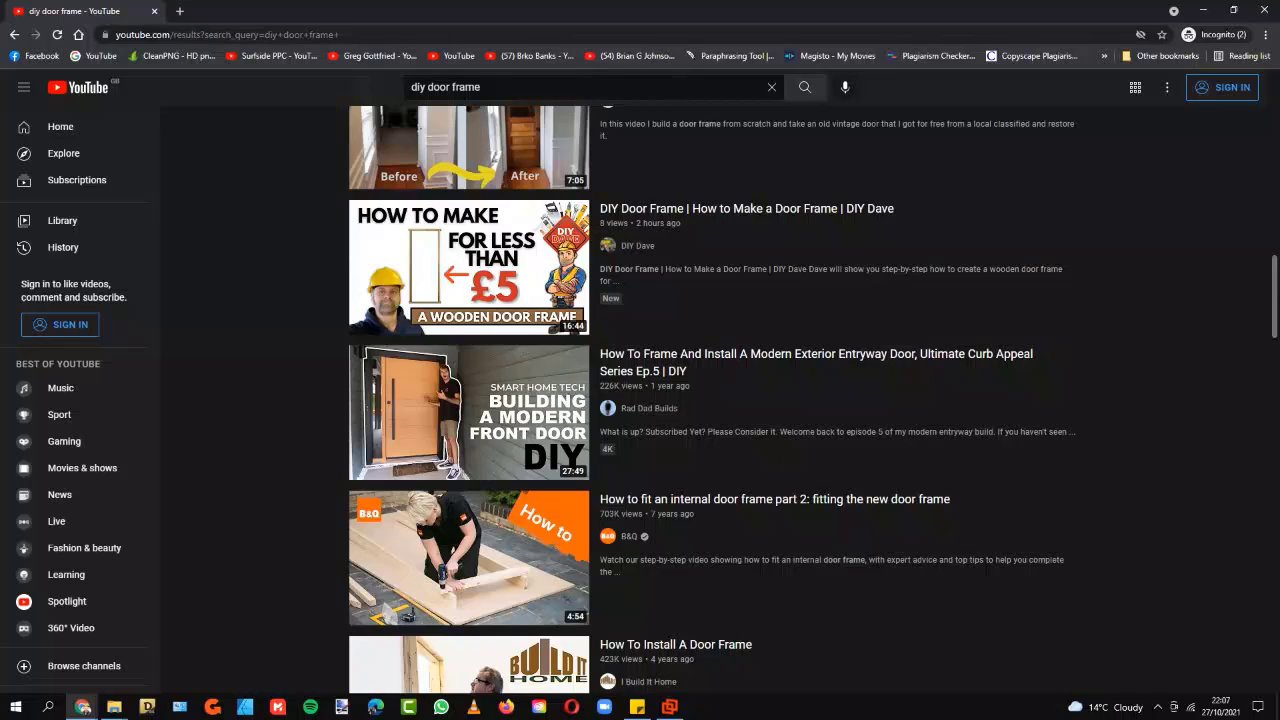
{"action": "left_click_drag", "start_coordinate": [1274, 296], "coordinate": [1242, 120]}
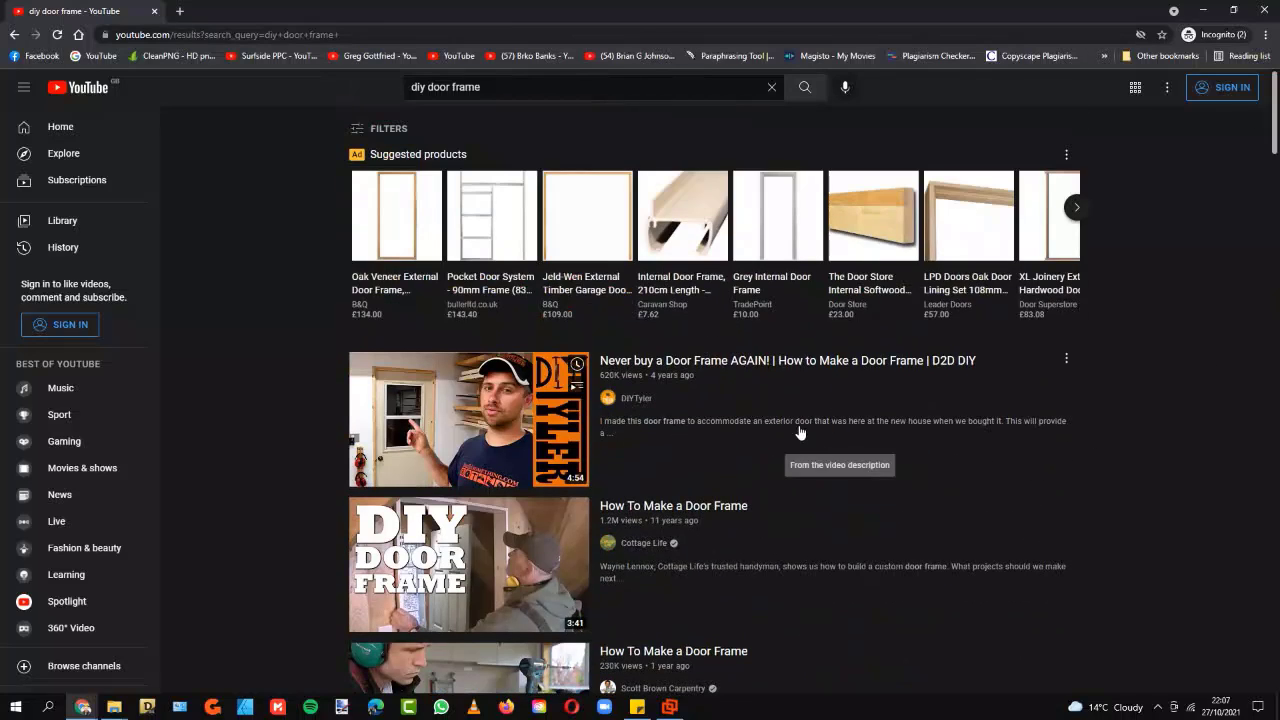
Replace the search query with 'digital marketing devon' and run it
{"action": "triple_click", "coordinate": [397, 87]}
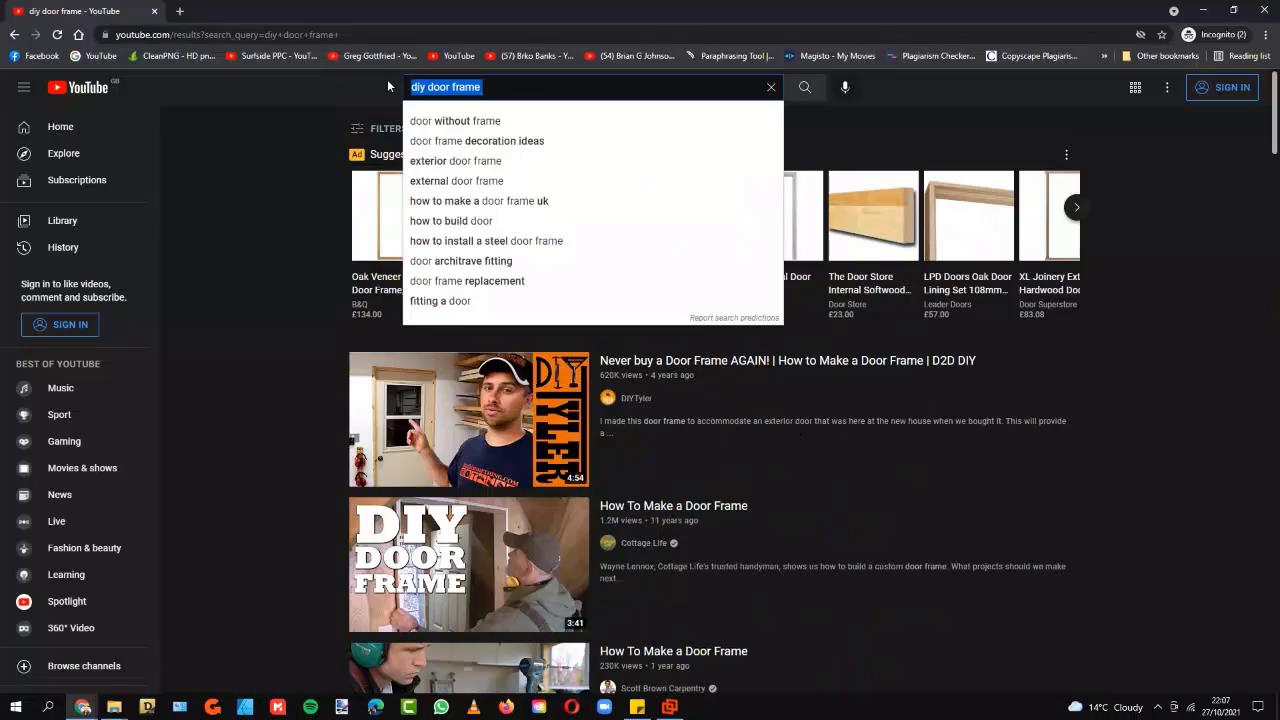
{"action": "key", "text": "BackSpace"}
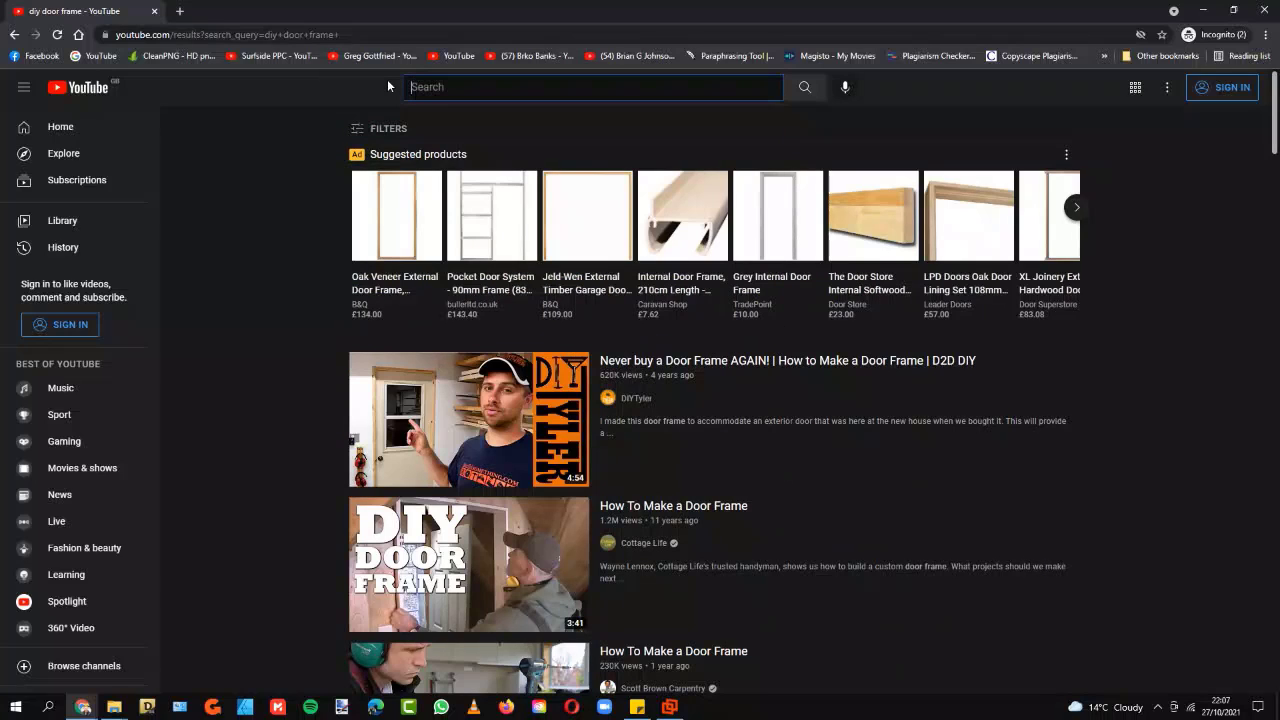
{"action": "type", "text": "dig"}
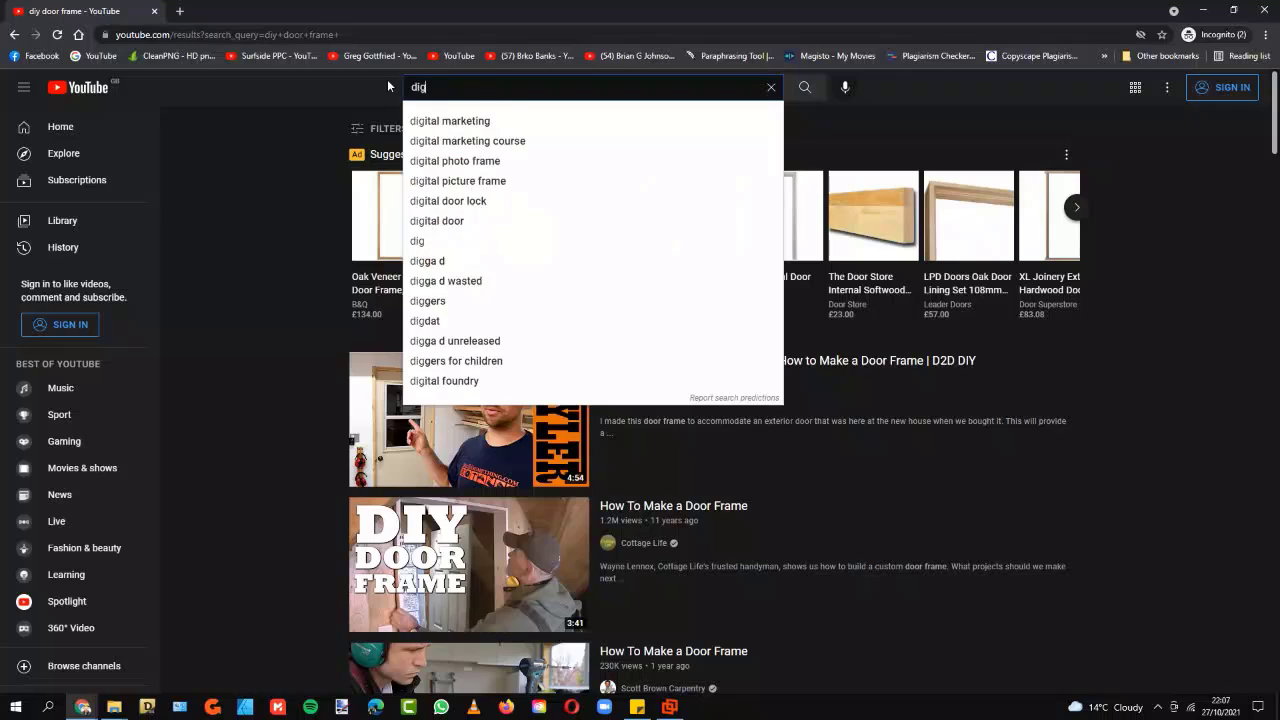
{"action": "type", "text": "ital ma"}
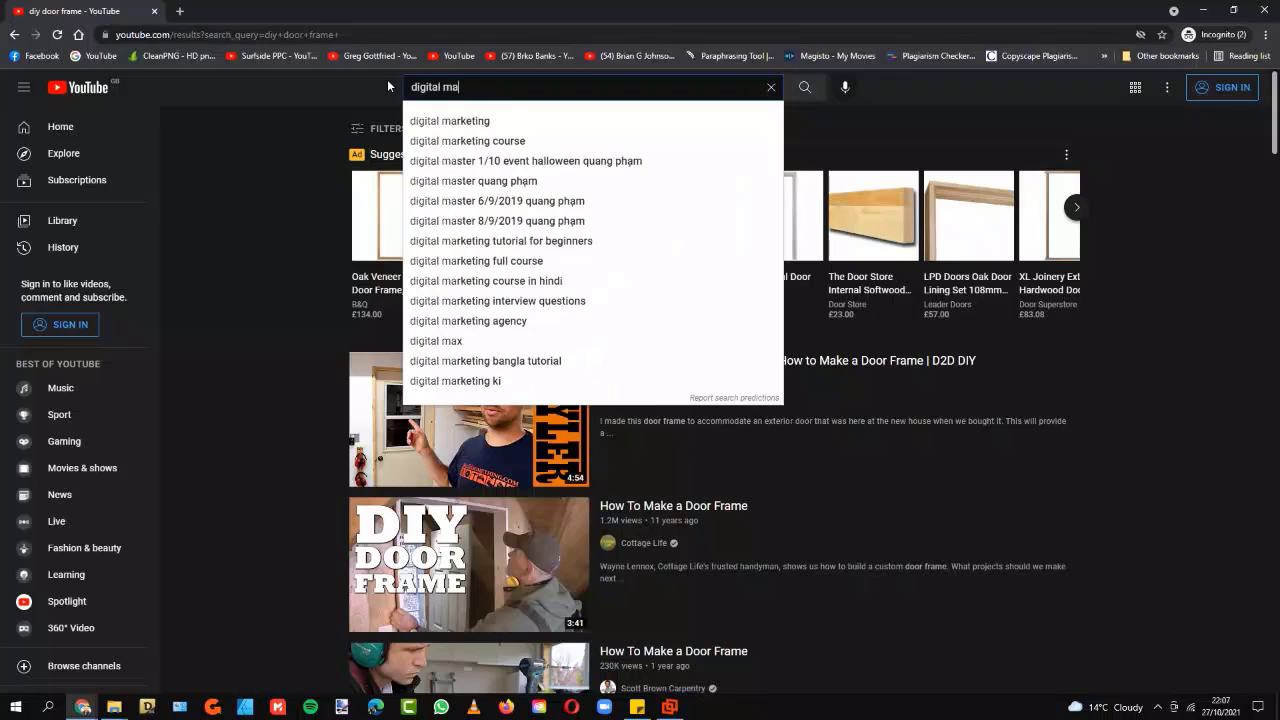
{"action": "type", "text": "rke"}
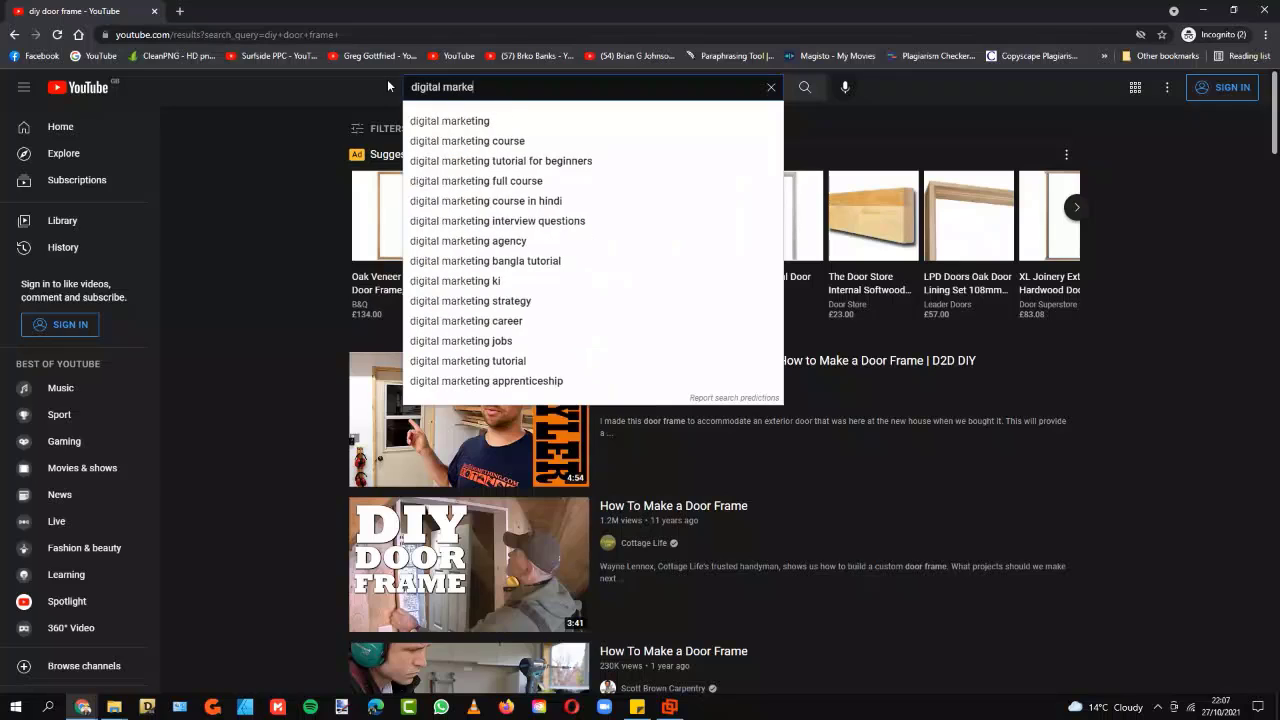
{"action": "type", "text": "ting devon"}
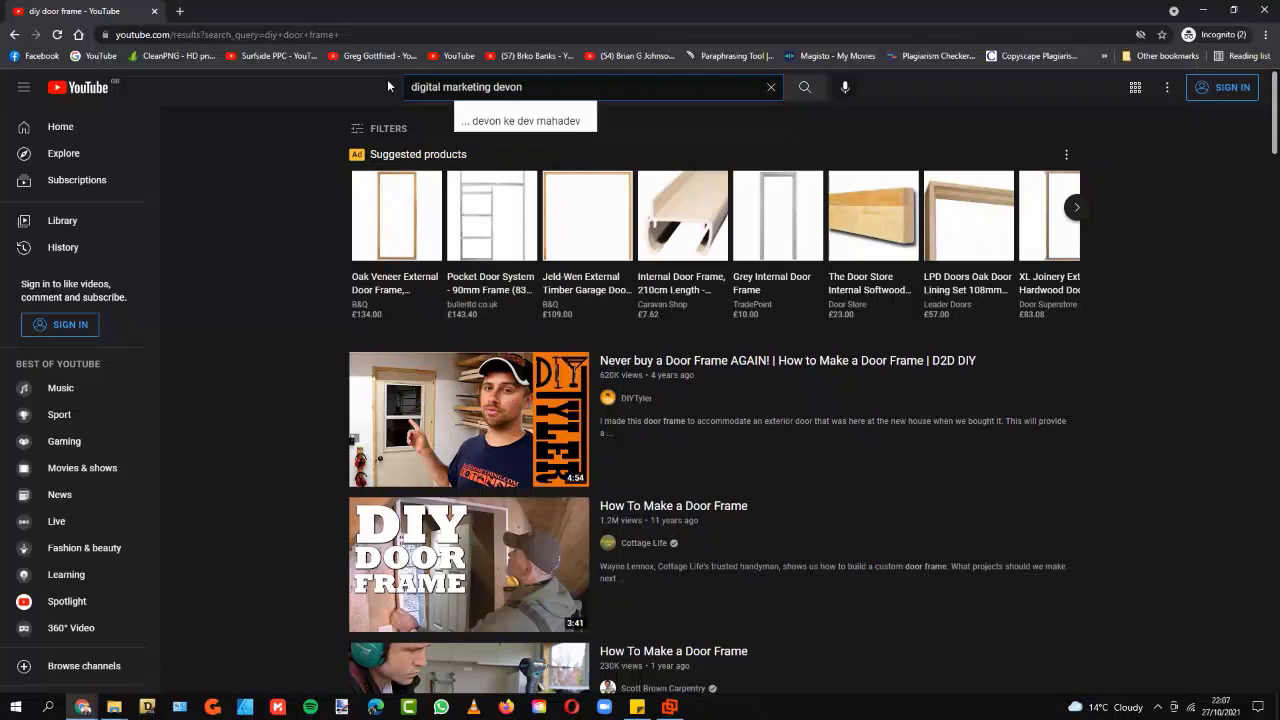
{"action": "key", "text": "Return"}
{"action": "scroll", "coordinate": [838, 407], "scroll_direction": "down", "scroll_amount": 3}
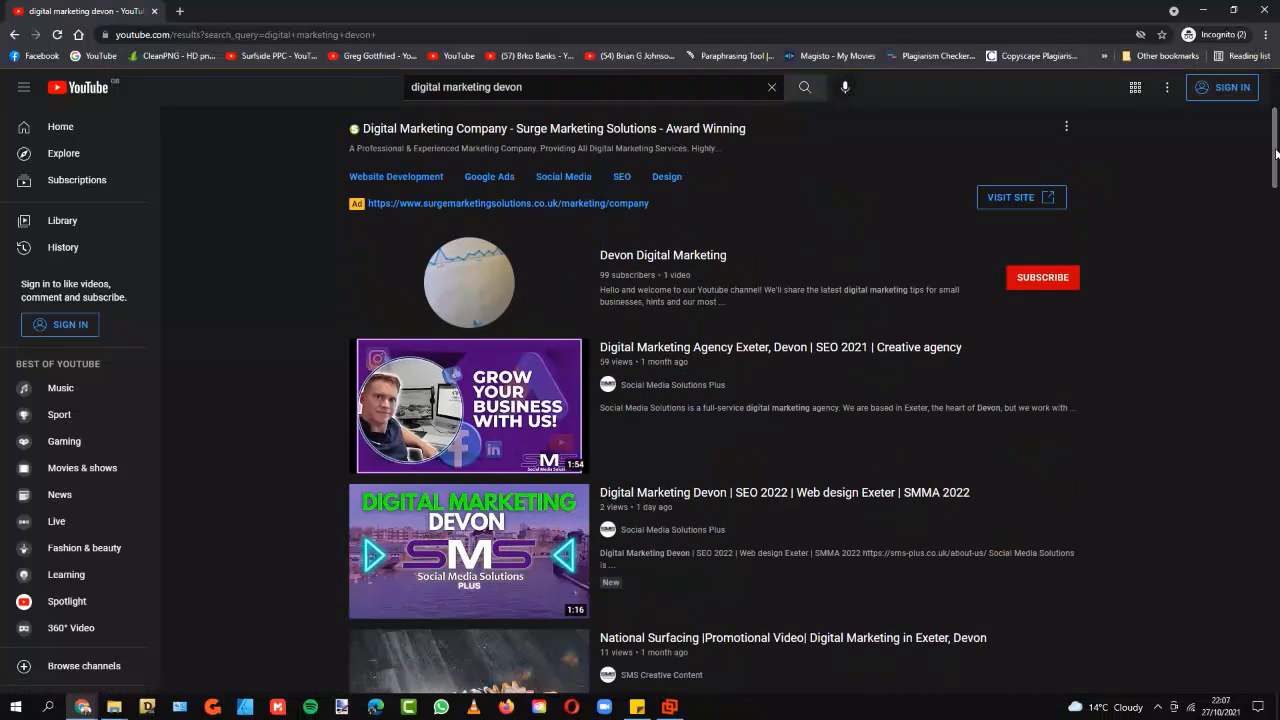
{"action": "left_click_drag", "start_coordinate": [1276, 152], "coordinate": [1276, 156]}
{"action": "left_click", "coordinate": [1166, 87]}
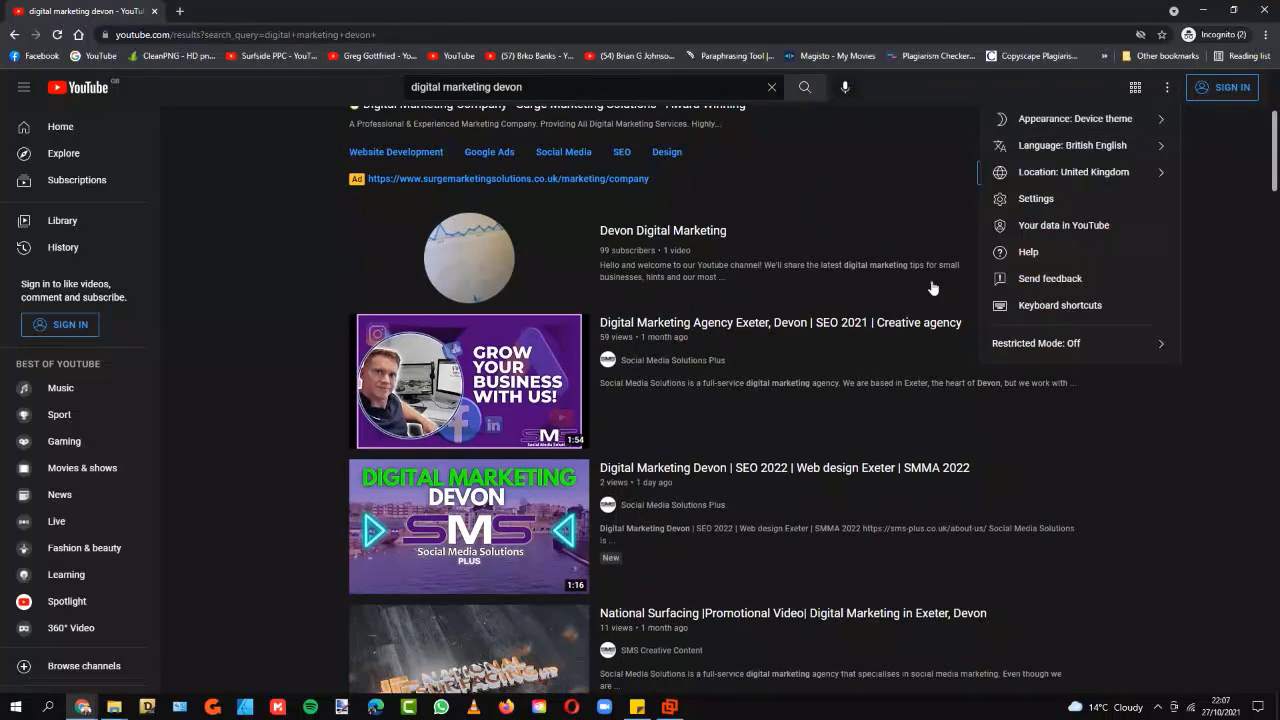
{"action": "left_click", "coordinate": [1265, 374]}
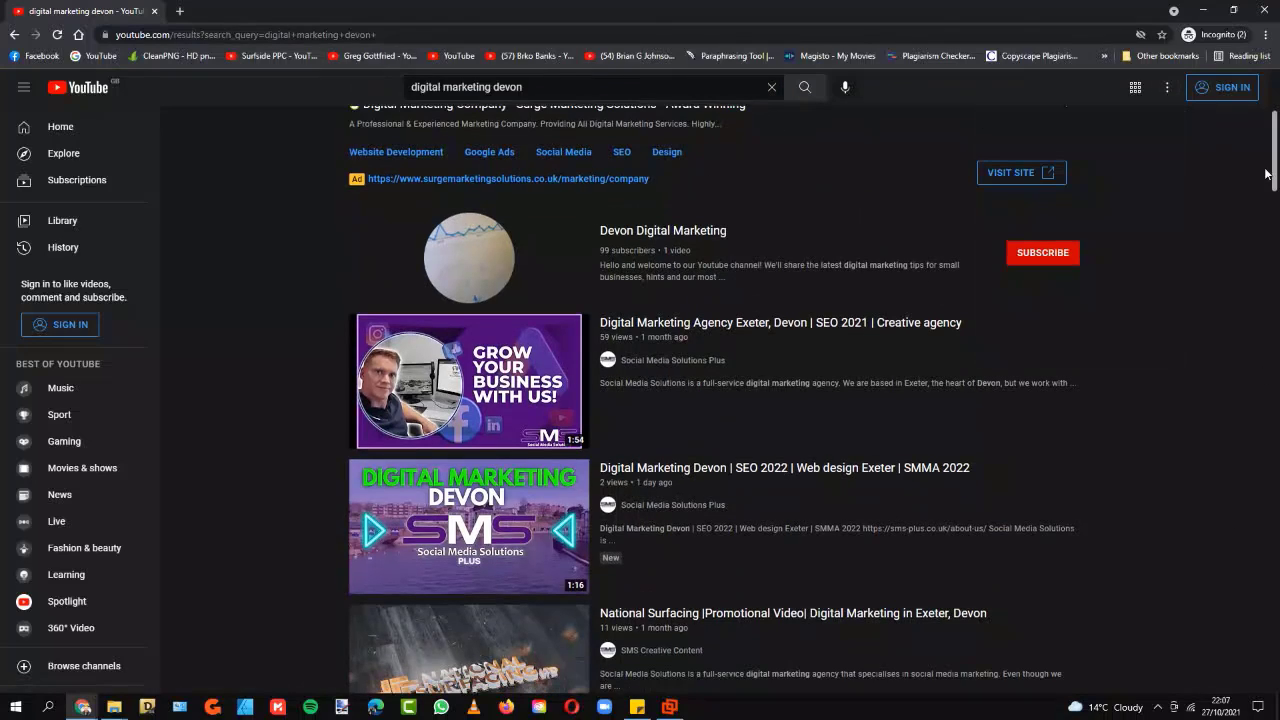
{"action": "scroll", "coordinate": [632, 399], "scroll_direction": "down", "scroll_amount": 1}
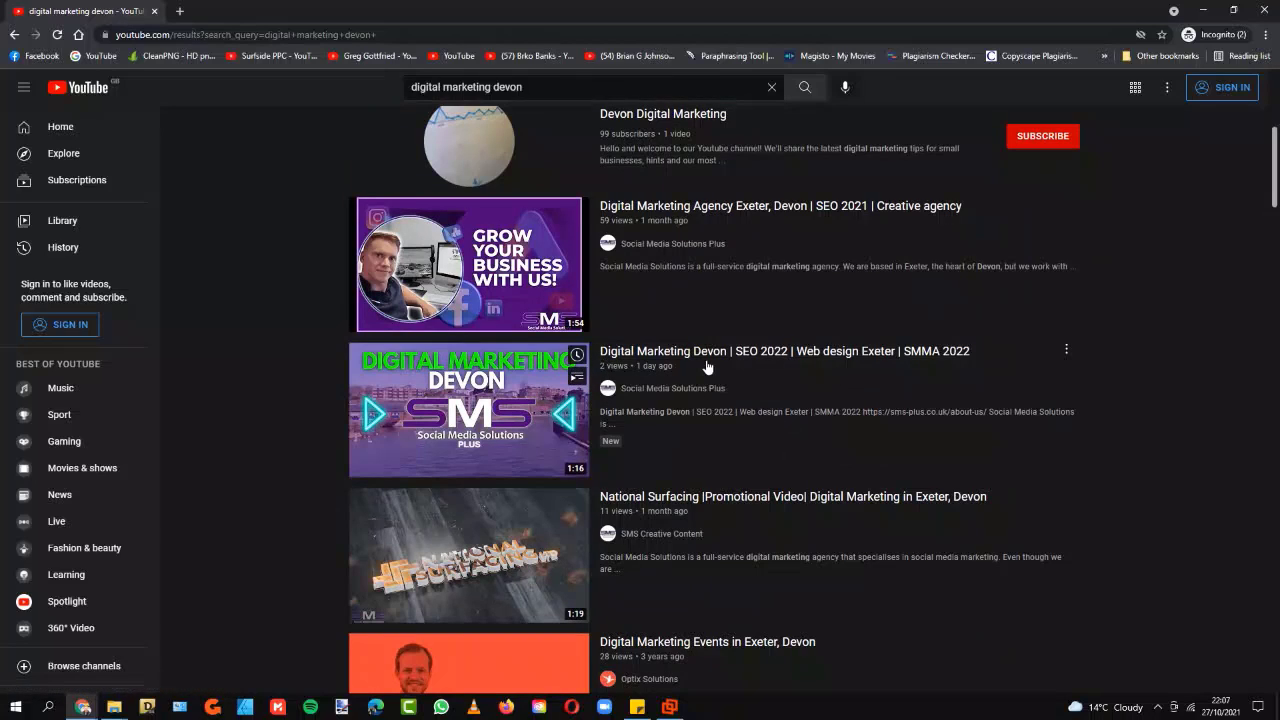
{"action": "scroll", "coordinate": [1026, 483], "scroll_direction": "down", "scroll_amount": 5}
{"action": "scroll", "coordinate": [643, 509], "scroll_direction": "down", "scroll_amount": 1}
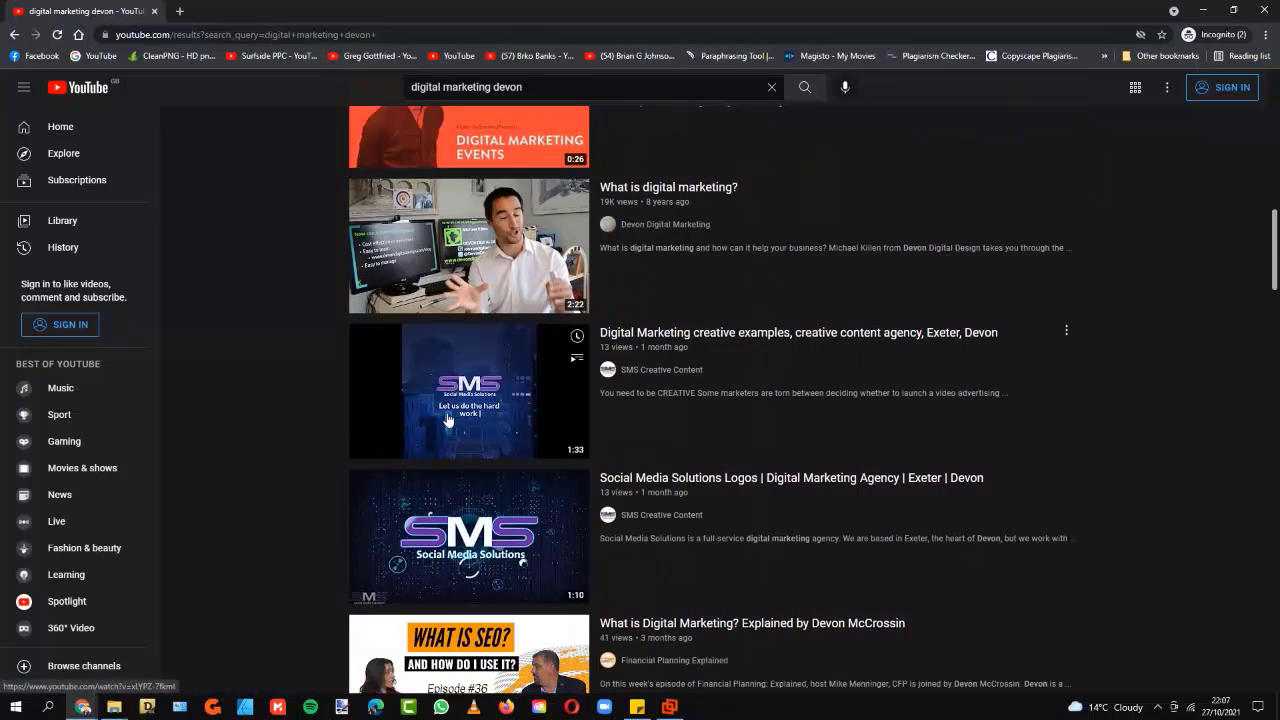
{"action": "scroll", "coordinate": [787, 483], "scroll_direction": "up", "scroll_amount": 2}
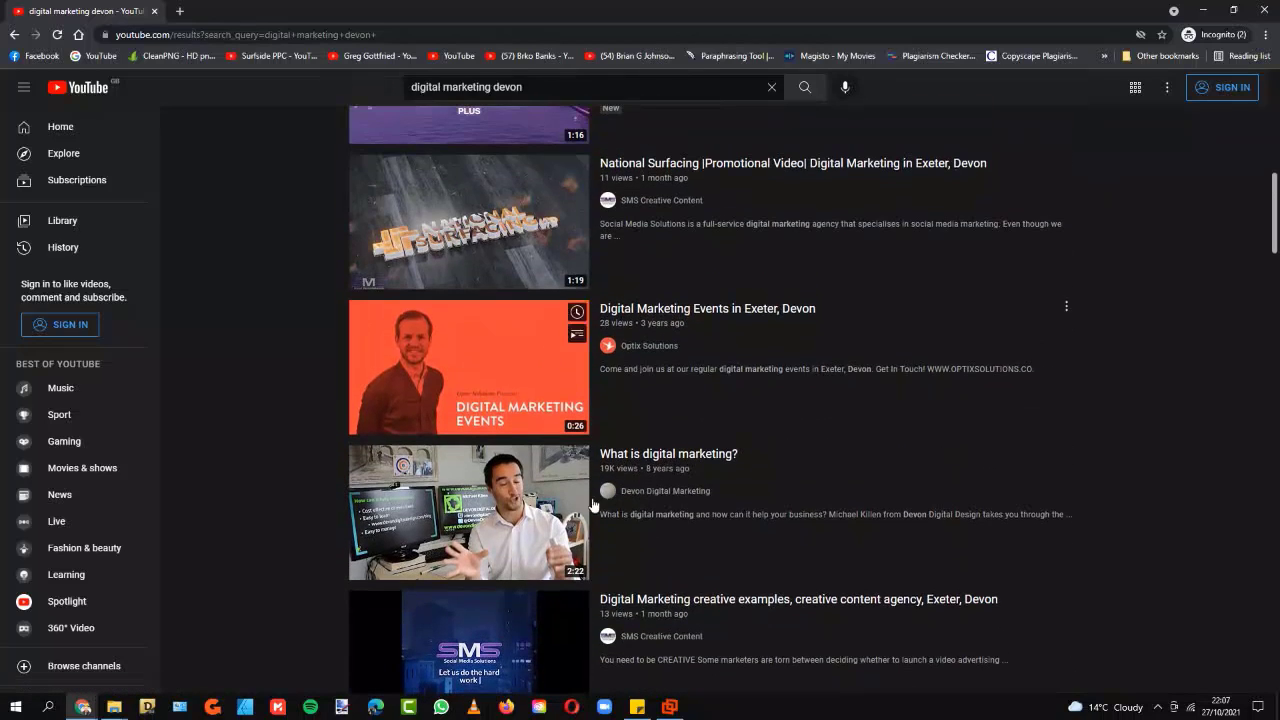
{"action": "scroll", "coordinate": [800, 485], "scroll_direction": "down", "scroll_amount": 2}
{"action": "scroll", "coordinate": [812, 487], "scroll_direction": "down", "scroll_amount": 1}
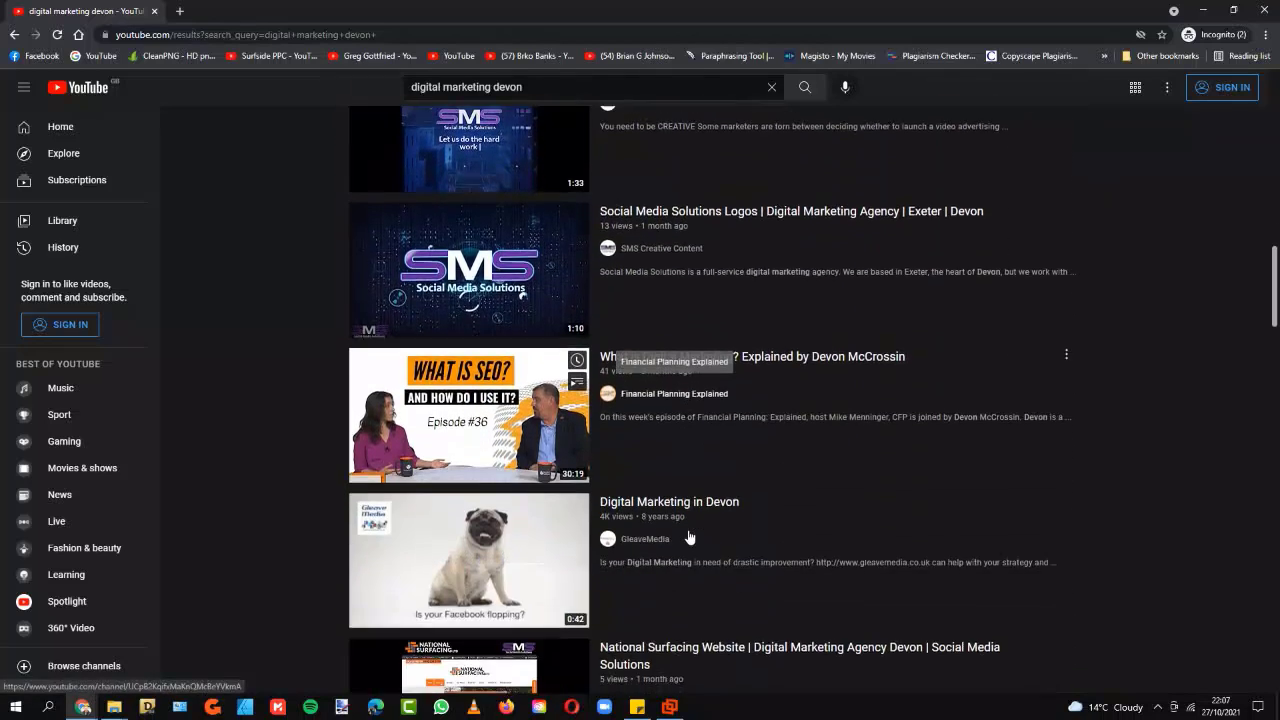
{"action": "scroll", "coordinate": [857, 529], "scroll_direction": "down", "scroll_amount": 3}
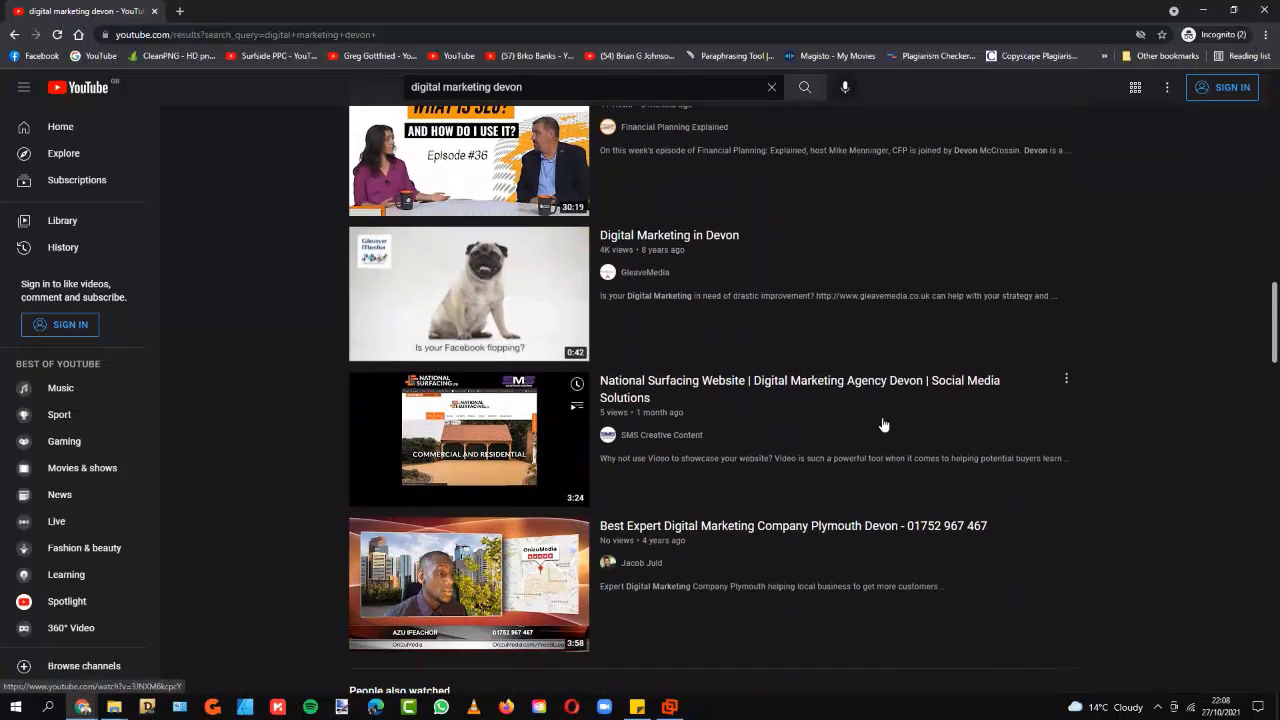
{"action": "scroll", "coordinate": [985, 362], "scroll_direction": "down", "scroll_amount": 2}
{"action": "scroll", "coordinate": [987, 362], "scroll_direction": "down", "scroll_amount": 1}
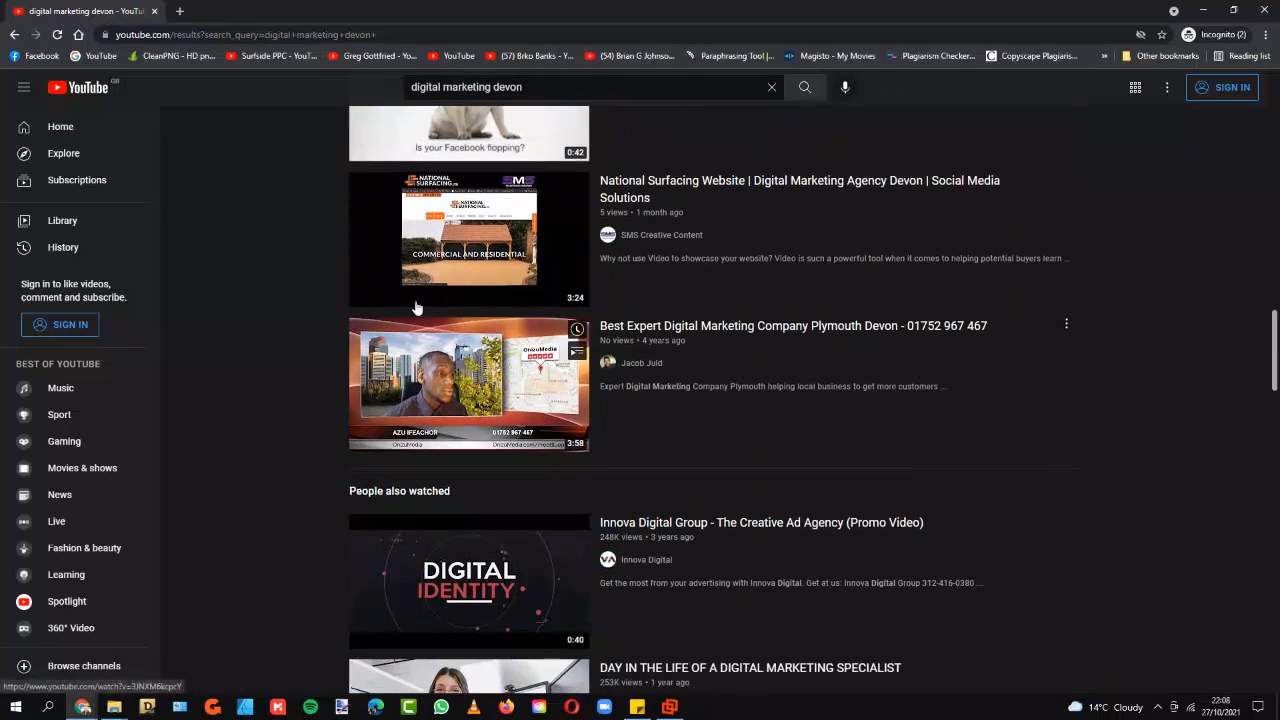
{"action": "scroll", "coordinate": [887, 444], "scroll_direction": "up", "scroll_amount": 2}
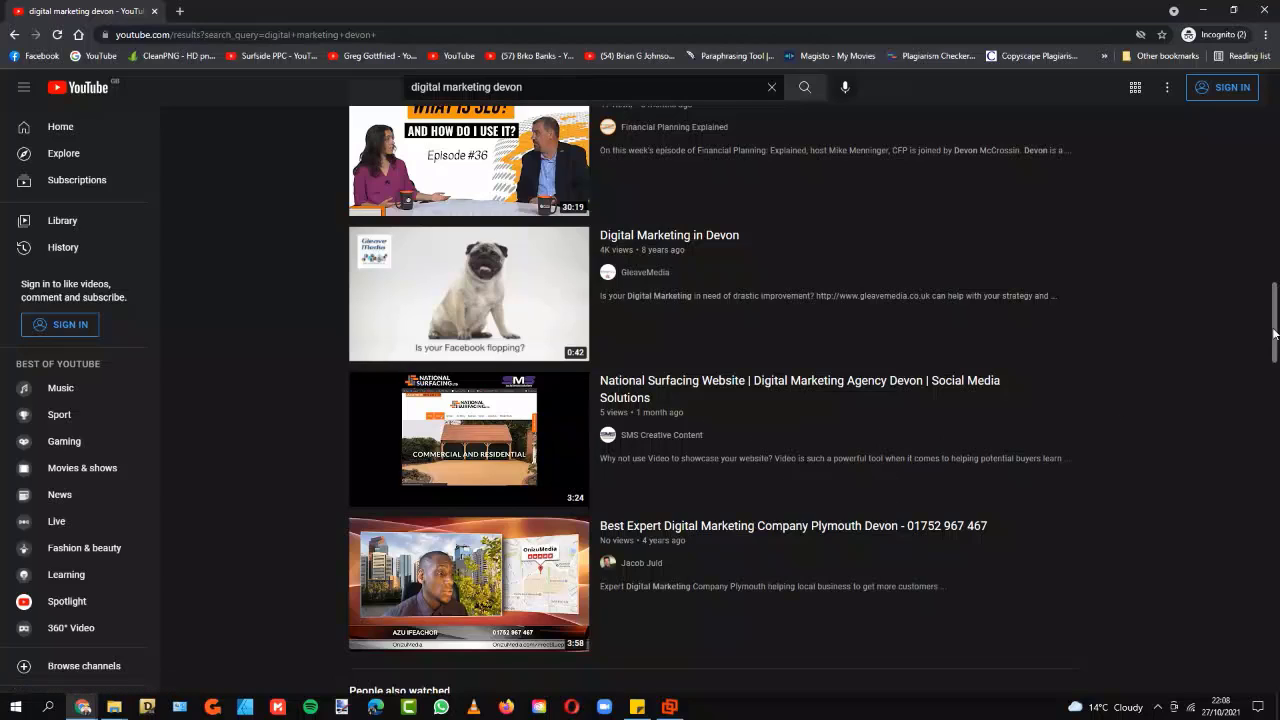
{"action": "scroll", "coordinate": [954, 482], "scroll_direction": "down", "scroll_amount": 3}
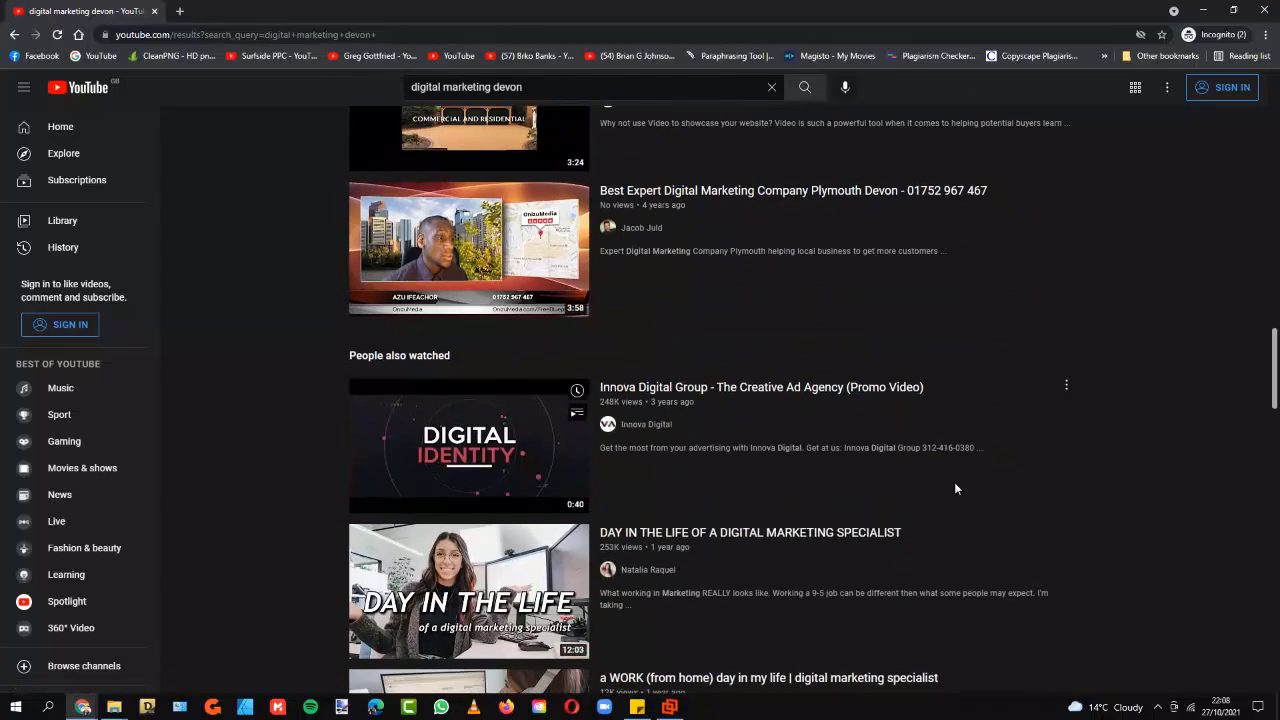
{"action": "scroll", "coordinate": [954, 482], "scroll_direction": "down", "scroll_amount": 2}
{"action": "scroll", "coordinate": [983, 570], "scroll_direction": "up", "scroll_amount": 15}
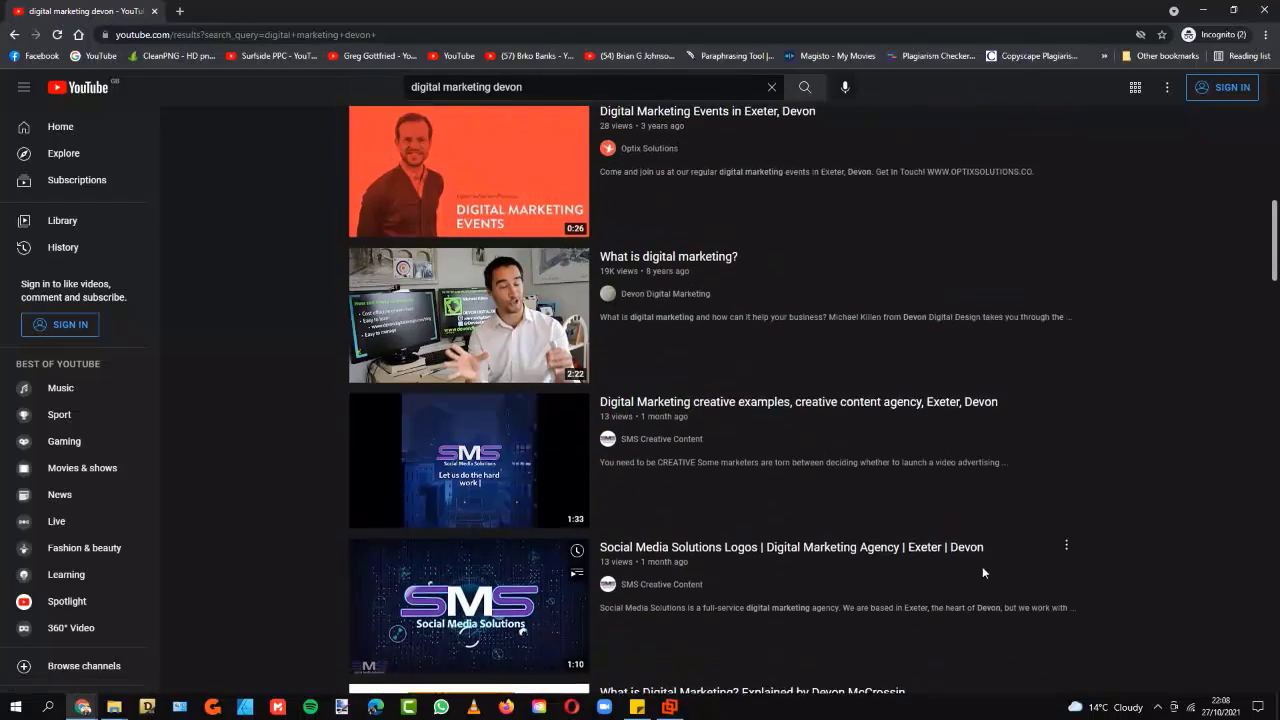
{"action": "scroll", "coordinate": [800, 460], "scroll_direction": "up", "scroll_amount": 10}
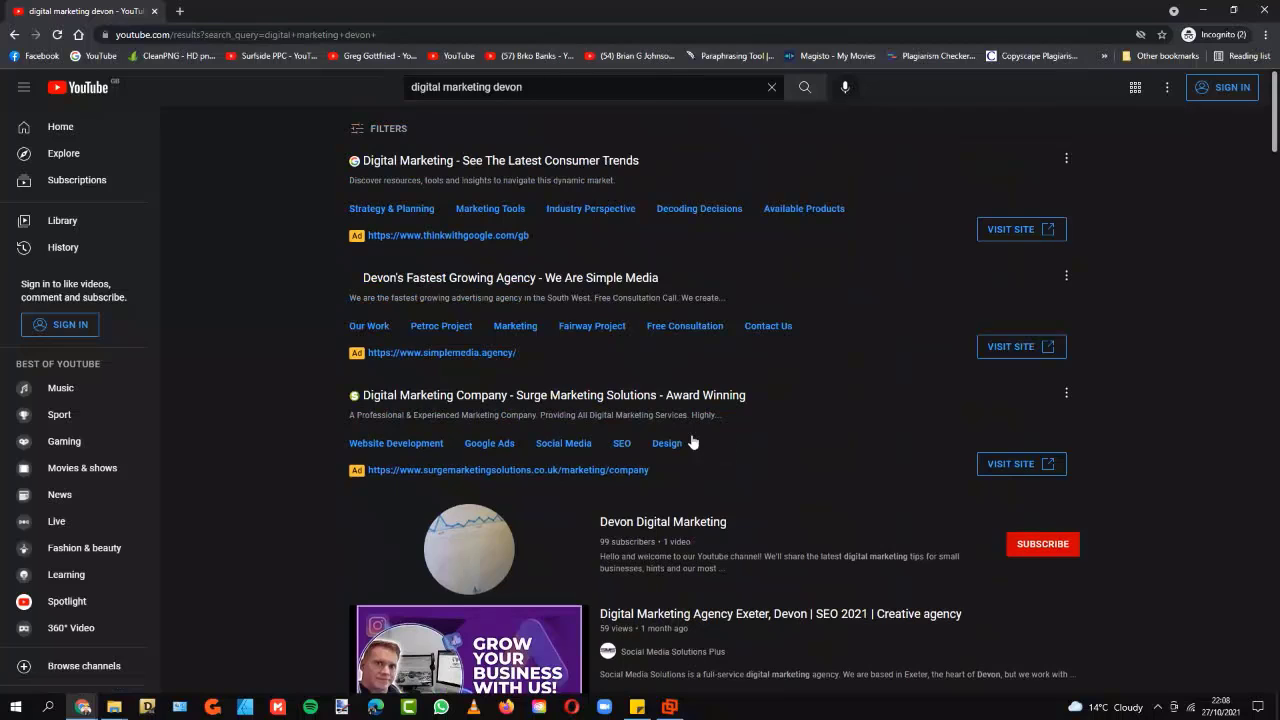
Scroll through the 'digital marketing devon' results, then minimize the incognito window
{"action": "scroll", "coordinate": [691, 441], "scroll_direction": "down", "scroll_amount": 3}
{"action": "scroll", "coordinate": [1073, 436], "scroll_direction": "down", "scroll_amount": 3}
{"action": "scroll", "coordinate": [1073, 436], "scroll_direction": "down", "scroll_amount": 1}
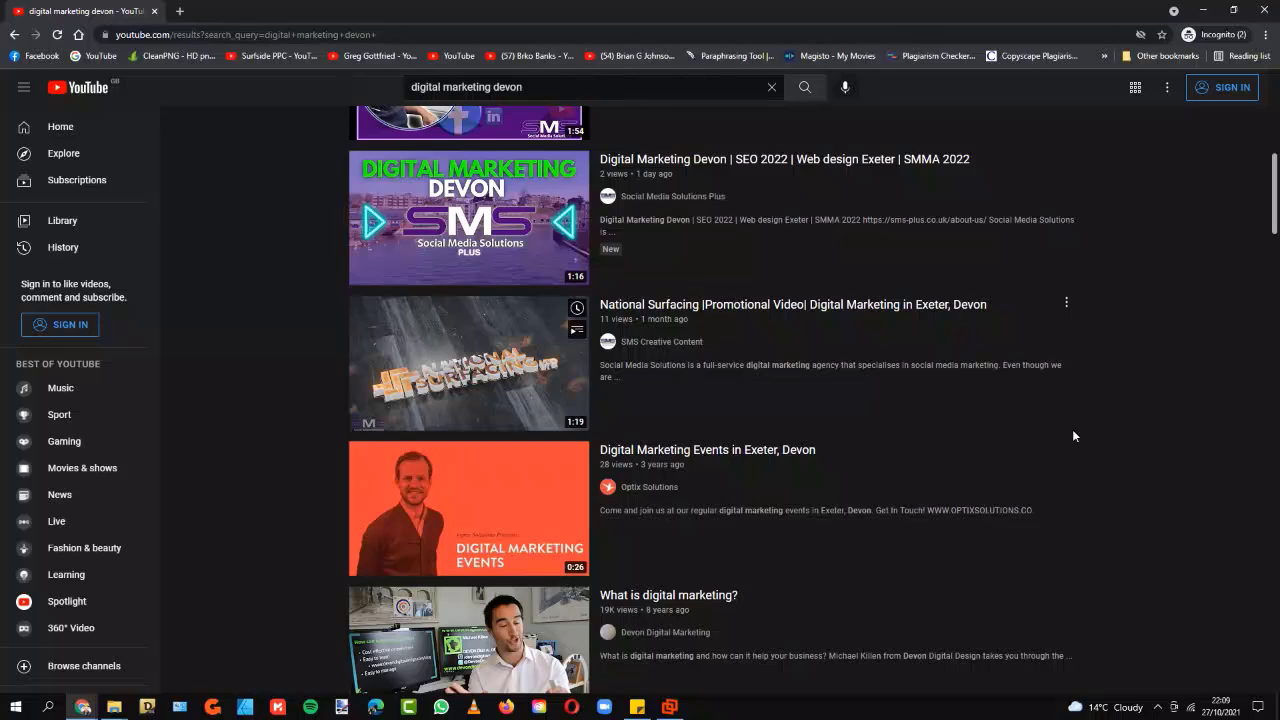
{"action": "scroll", "coordinate": [1128, 528], "scroll_direction": "up", "scroll_amount": 4}
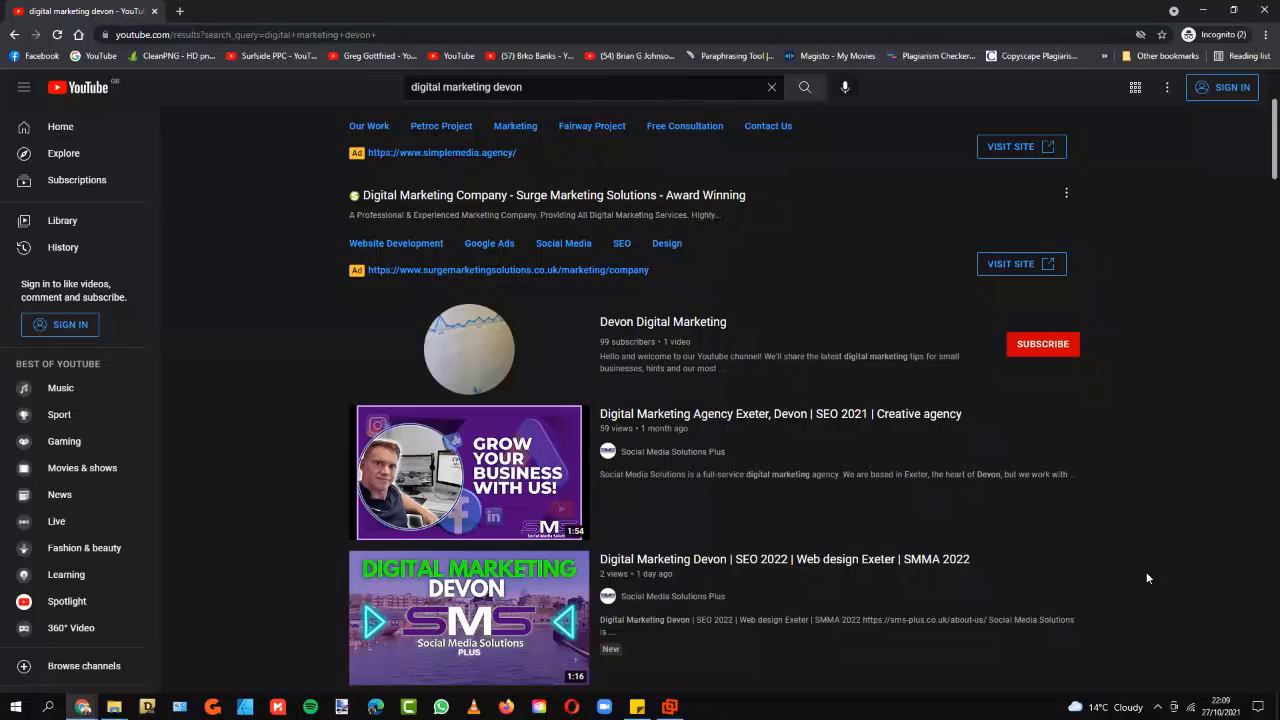
{"action": "scroll", "coordinate": [1146, 575], "scroll_direction": "down", "scroll_amount": 3}
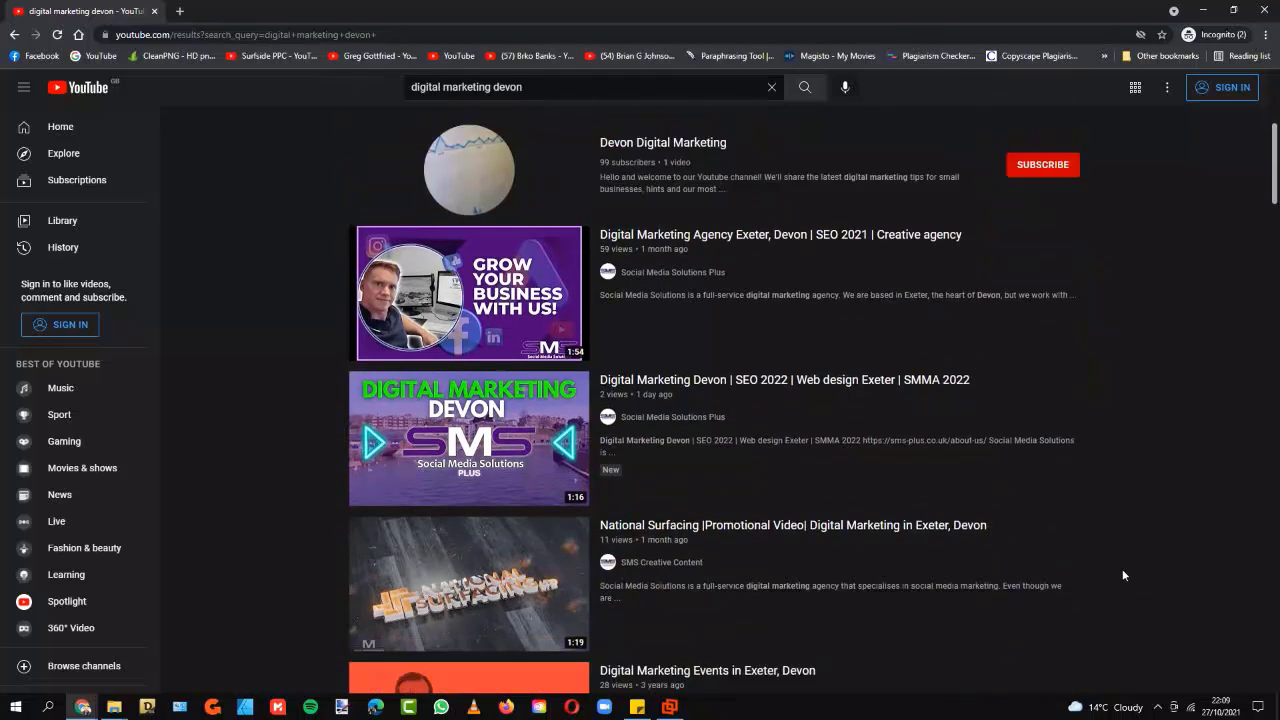
{"action": "scroll", "coordinate": [1000, 405], "scroll_direction": "down", "scroll_amount": 2}
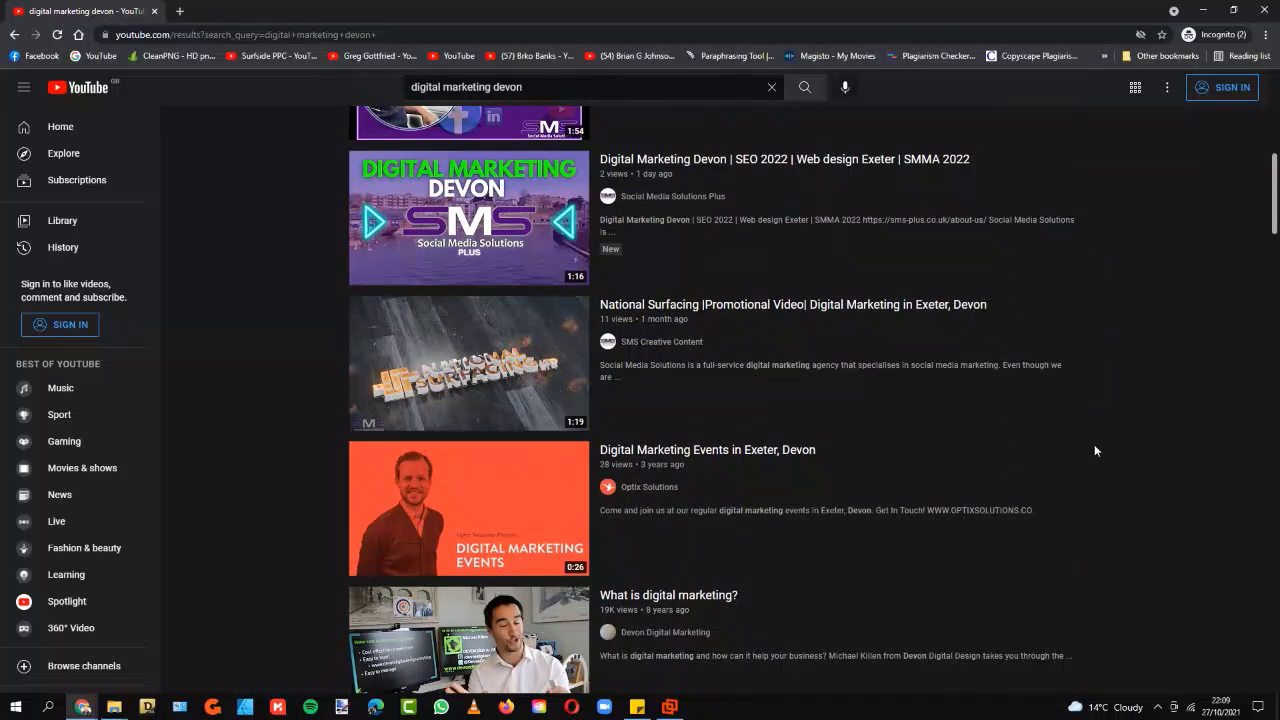
{"action": "scroll", "coordinate": [1094, 448], "scroll_direction": "down", "scroll_amount": 3}
{"action": "scroll", "coordinate": [666, 335], "scroll_direction": "down", "scroll_amount": 2}
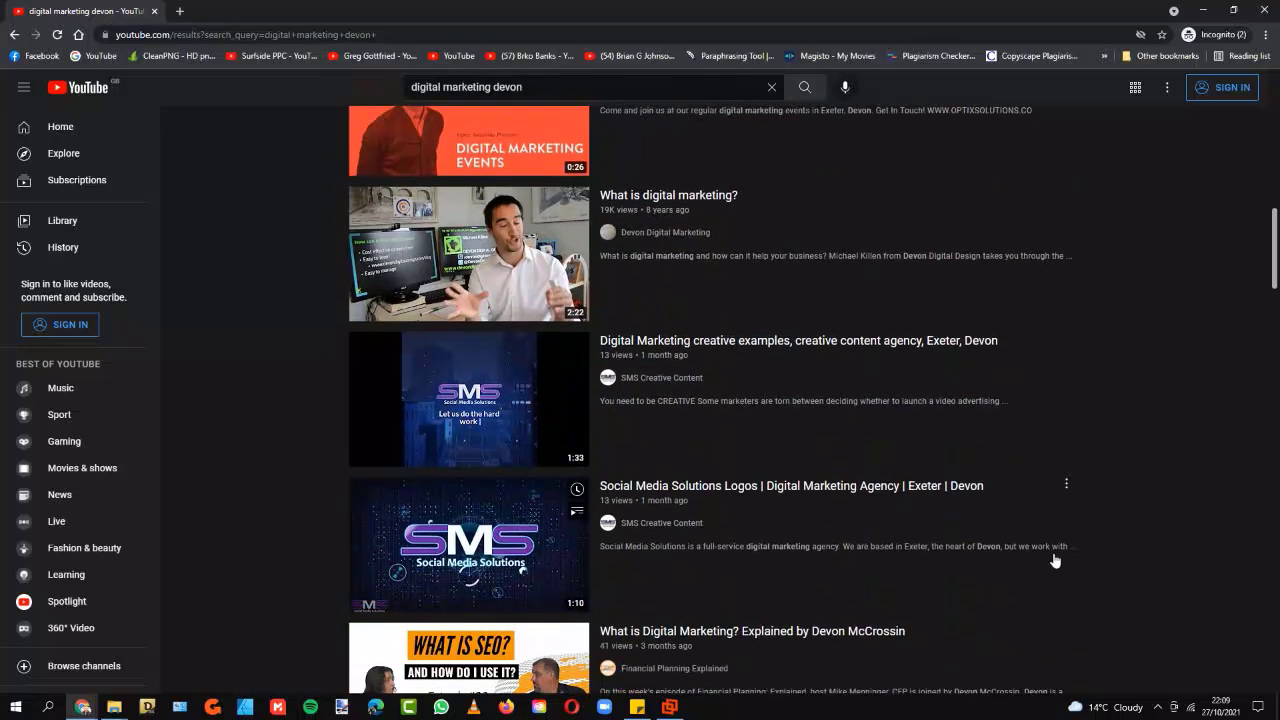
{"action": "left_click", "coordinate": [1203, 10]}
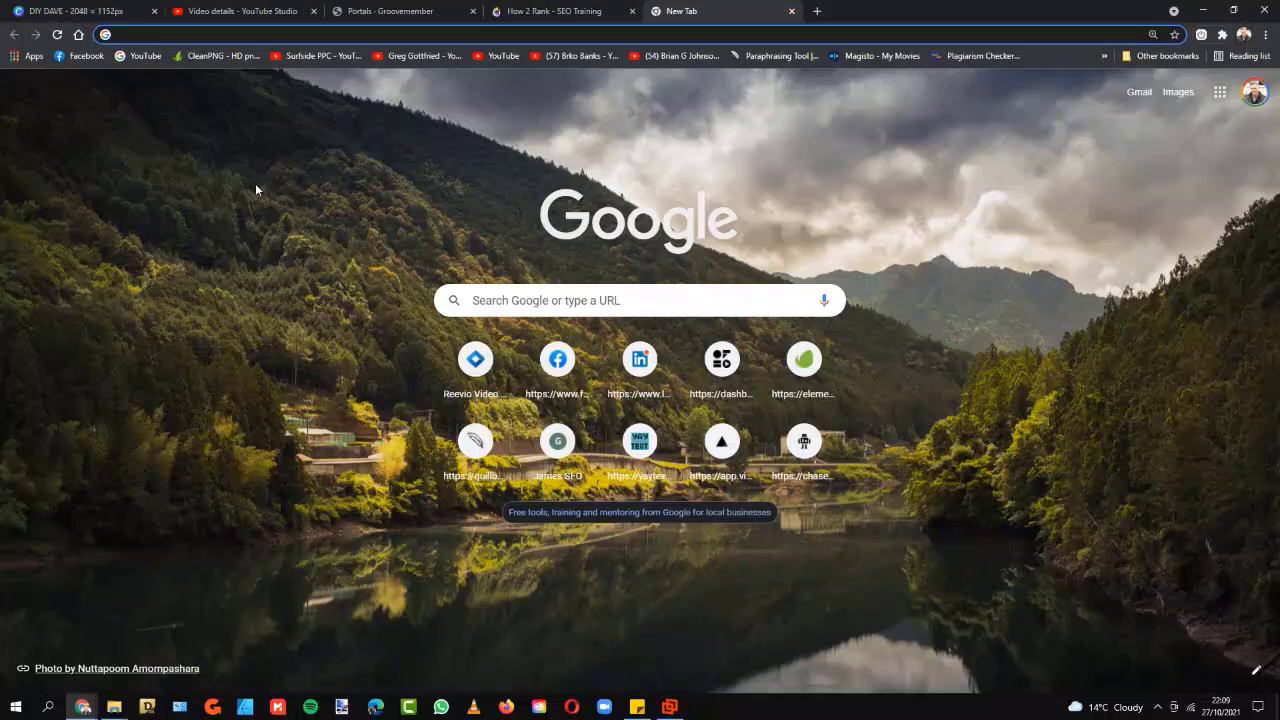
Switch to the How 2 Rank SEO Training page and read down through its course offer and skills list
{"action": "left_click", "coordinate": [555, 11]}
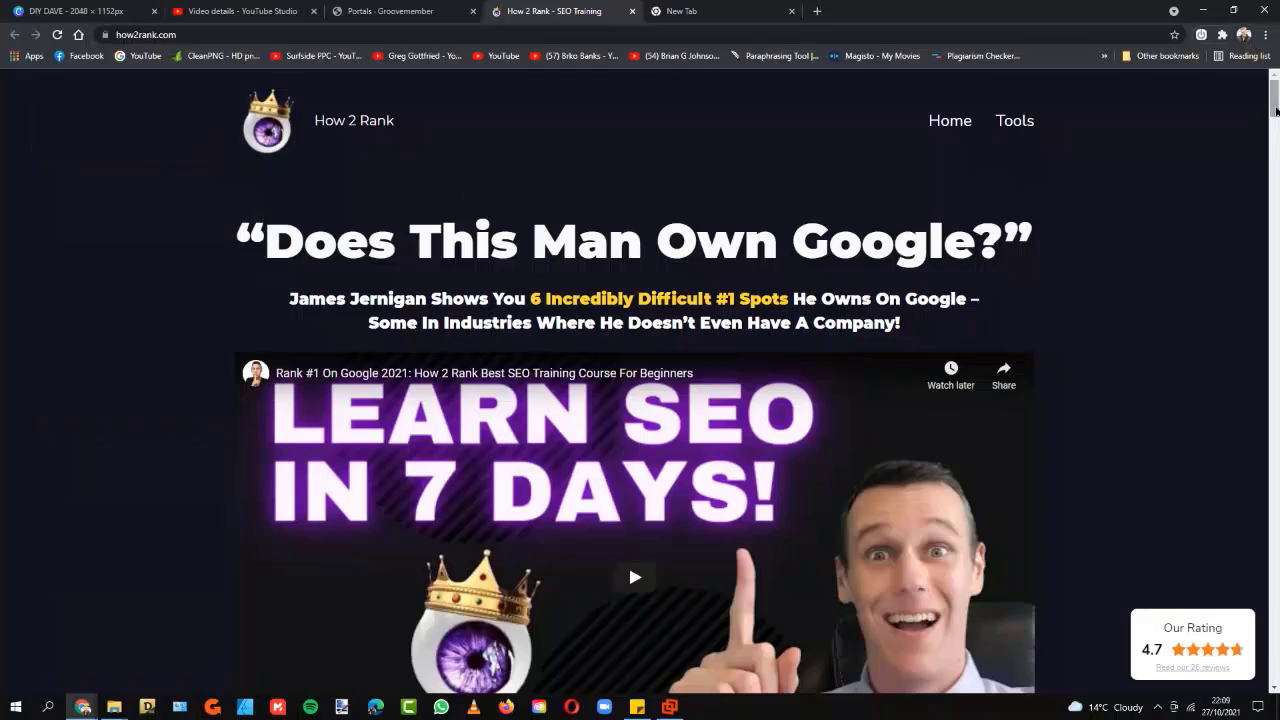
{"action": "scroll", "coordinate": [802, 292], "scroll_direction": "down", "scroll_amount": 2}
{"action": "scroll", "coordinate": [581, 264], "scroll_direction": "up", "scroll_amount": 2}
{"action": "scroll", "coordinate": [1011, 337], "scroll_direction": "down", "scroll_amount": 5}
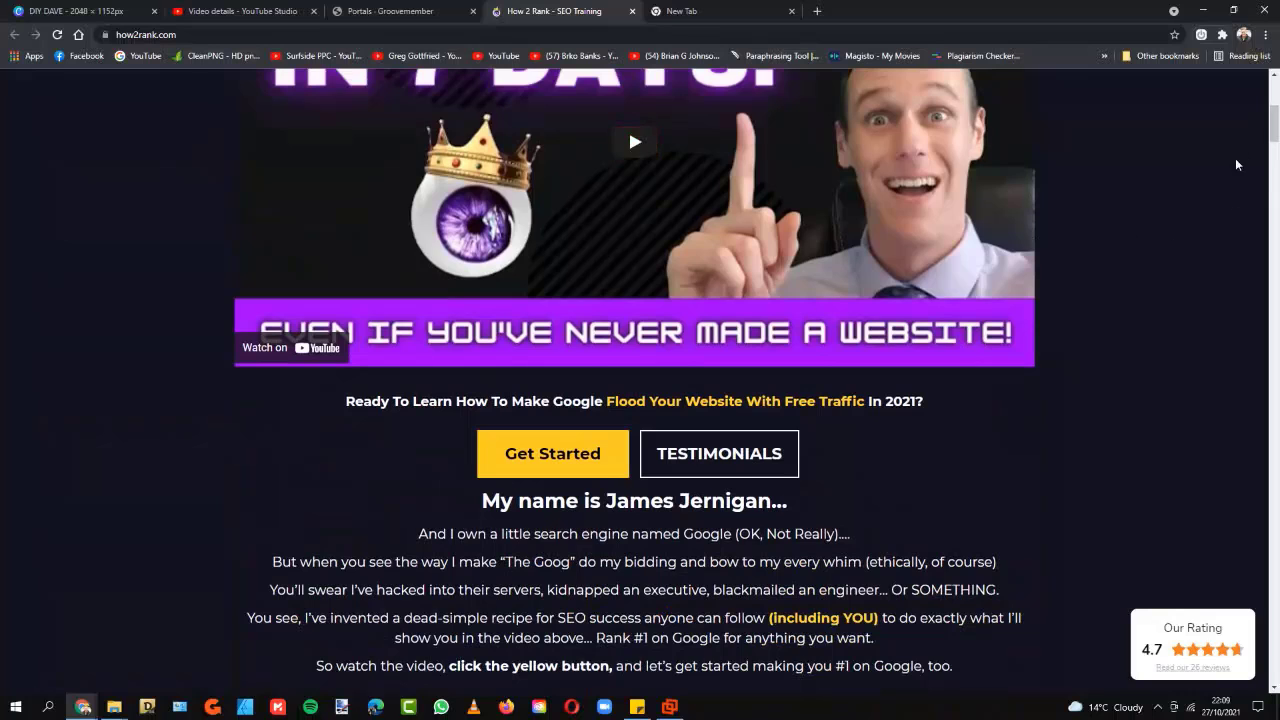
{"action": "scroll", "coordinate": [1276, 138], "scroll_direction": "down", "scroll_amount": 1}
{"action": "left_click_drag", "start_coordinate": [1276, 138], "coordinate": [1276, 176]}
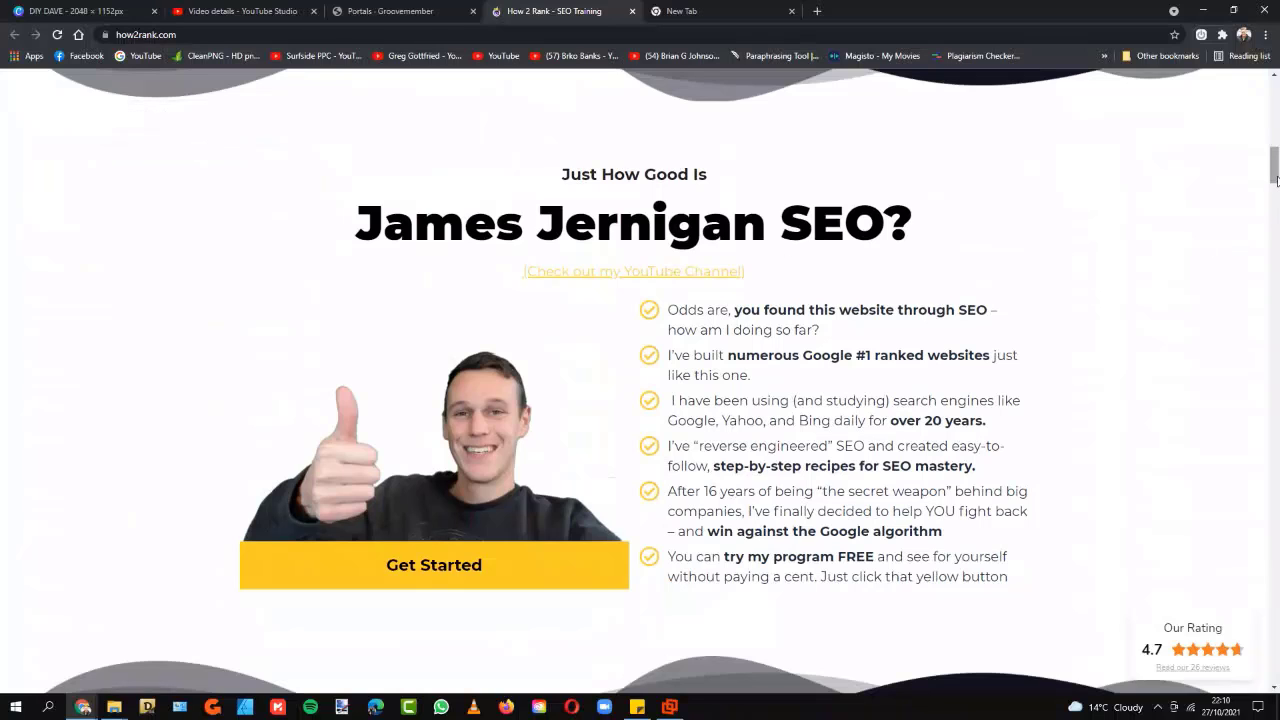
{"action": "left_click_drag", "start_coordinate": [1276, 179], "coordinate": [1276, 196]}
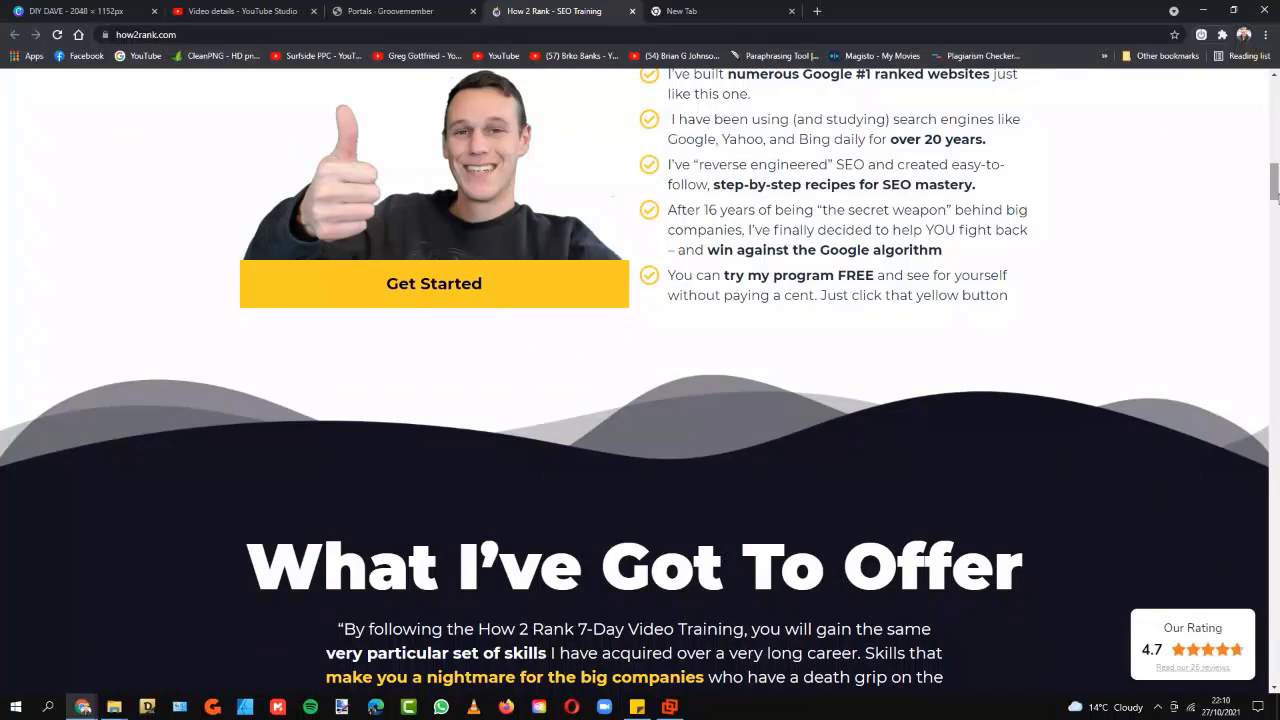
{"action": "left_click_drag", "start_coordinate": [1276, 197], "coordinate": [1276, 474]}
Check the $97 lifetime-access price, then return to the top of the page
{"action": "scroll", "coordinate": [1067, 430], "scroll_direction": "down", "scroll_amount": 13}
{"action": "scroll", "coordinate": [1069, 437], "scroll_direction": "down", "scroll_amount": 15}
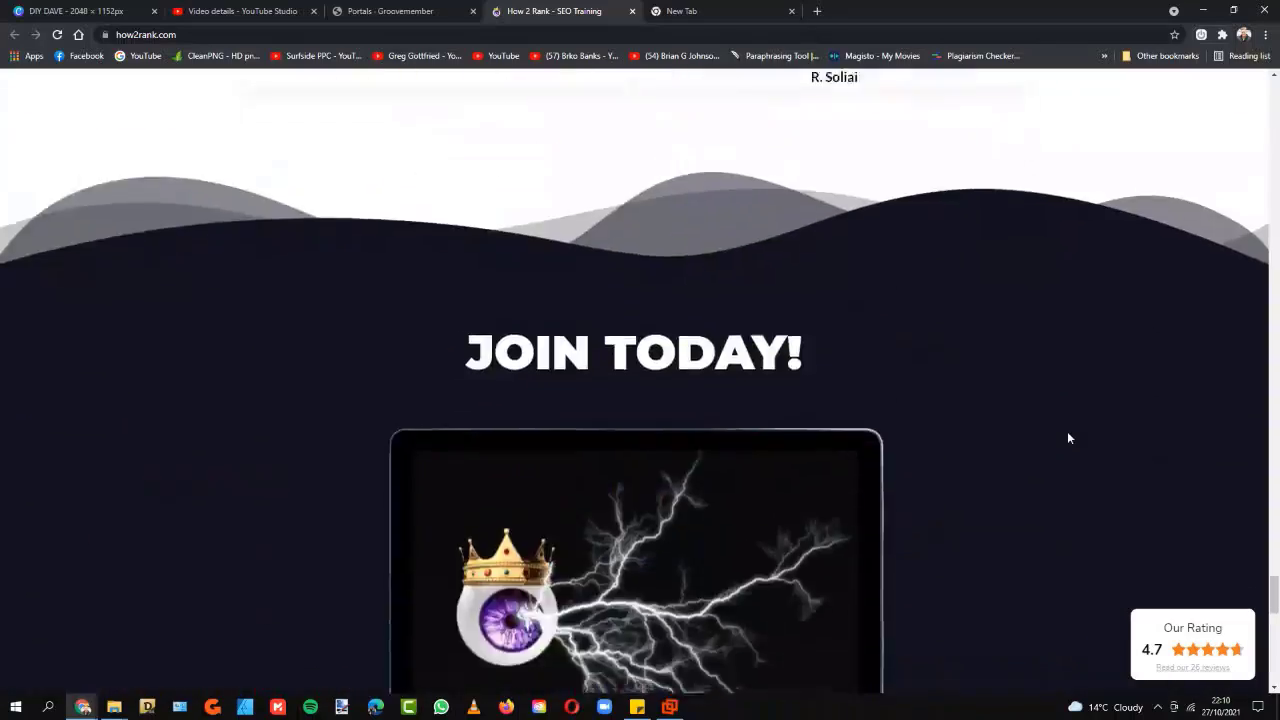
{"action": "scroll", "coordinate": [1236, 346], "scroll_direction": "up", "scroll_amount": 2}
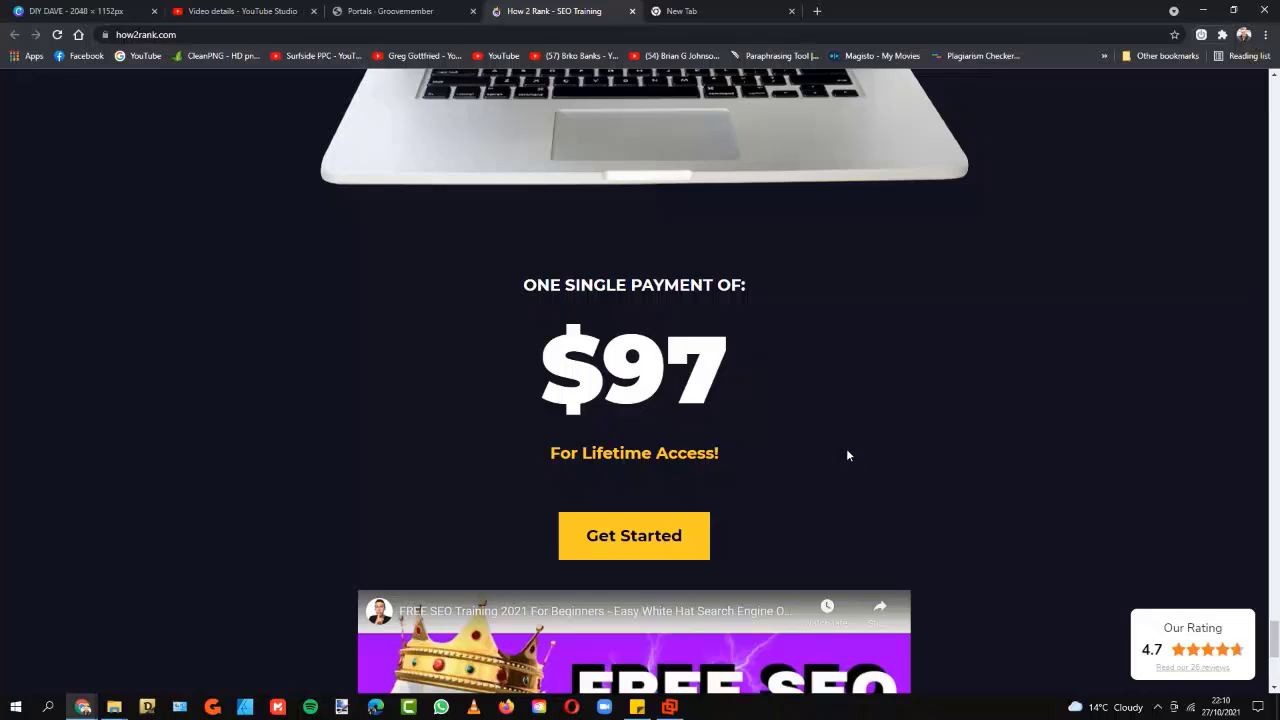
{"action": "scroll", "coordinate": [847, 452], "scroll_direction": "up", "scroll_amount": 5}
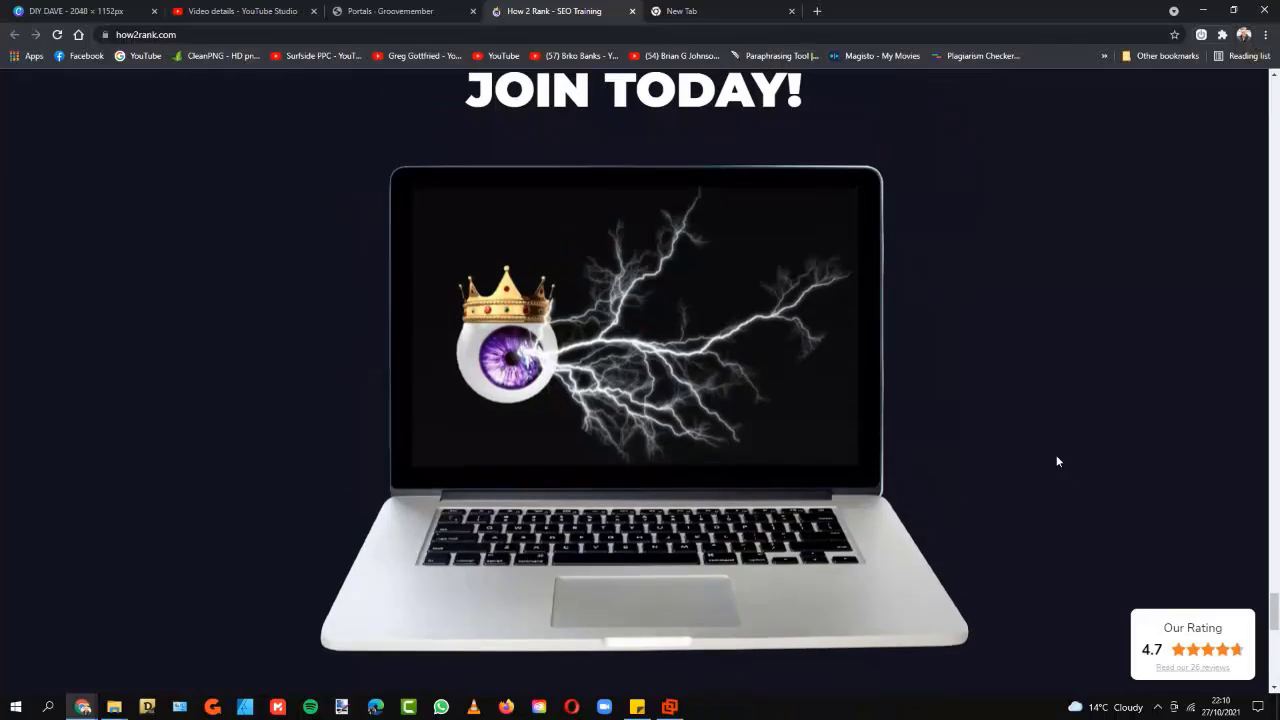
{"action": "left_click_drag", "start_coordinate": [1273, 605], "coordinate": [1270, 75]}
In the Groovemember portal's How 2 Rank course, expand Section 2 and open the Competitor Analysis lesson
{"action": "left_click", "coordinate": [385, 12]}
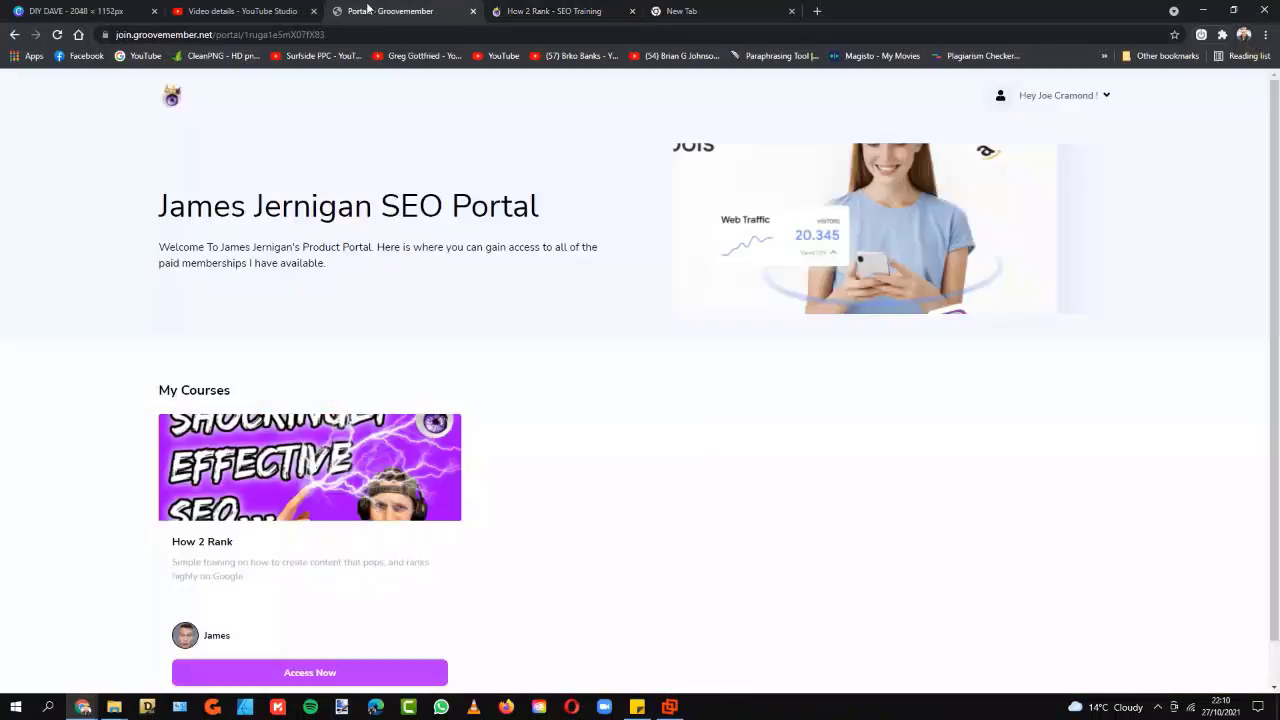
{"action": "scroll", "coordinate": [606, 400], "scroll_direction": "down", "scroll_amount": 1}
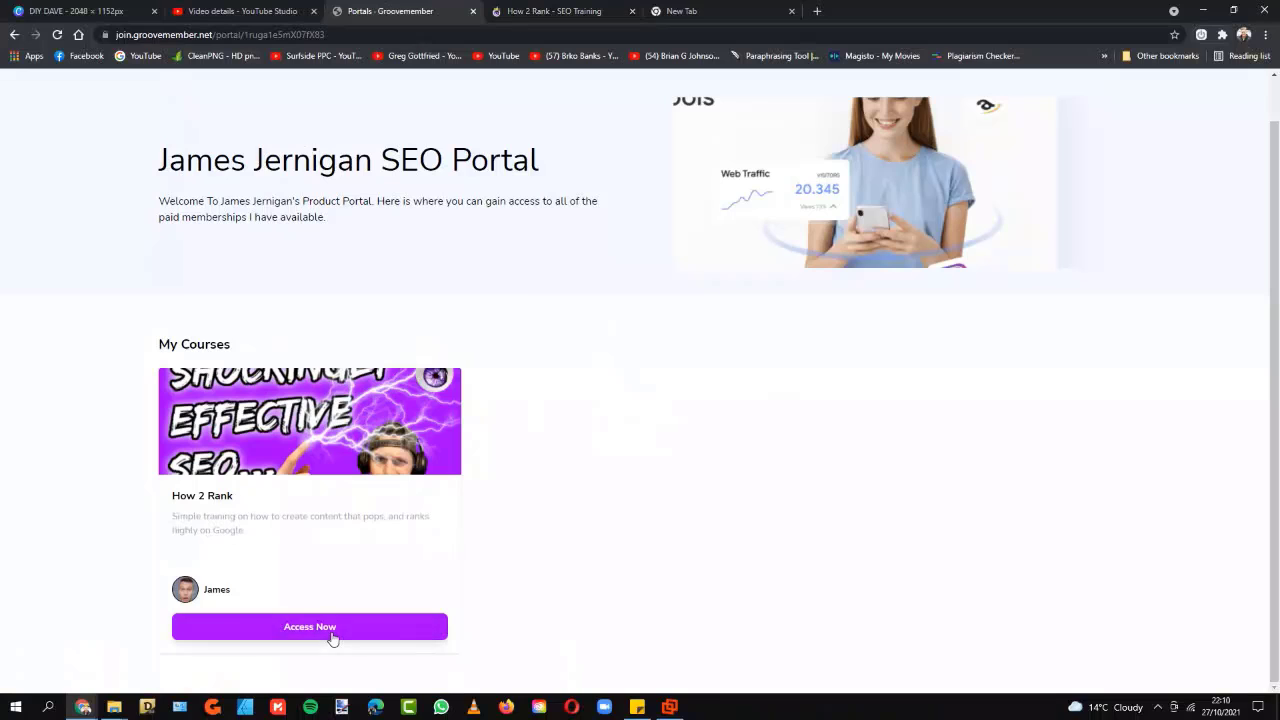
{"action": "scroll", "coordinate": [554, 377], "scroll_direction": "up", "scroll_amount": 1}
{"action": "scroll", "coordinate": [411, 591], "scroll_direction": "down", "scroll_amount": 1}
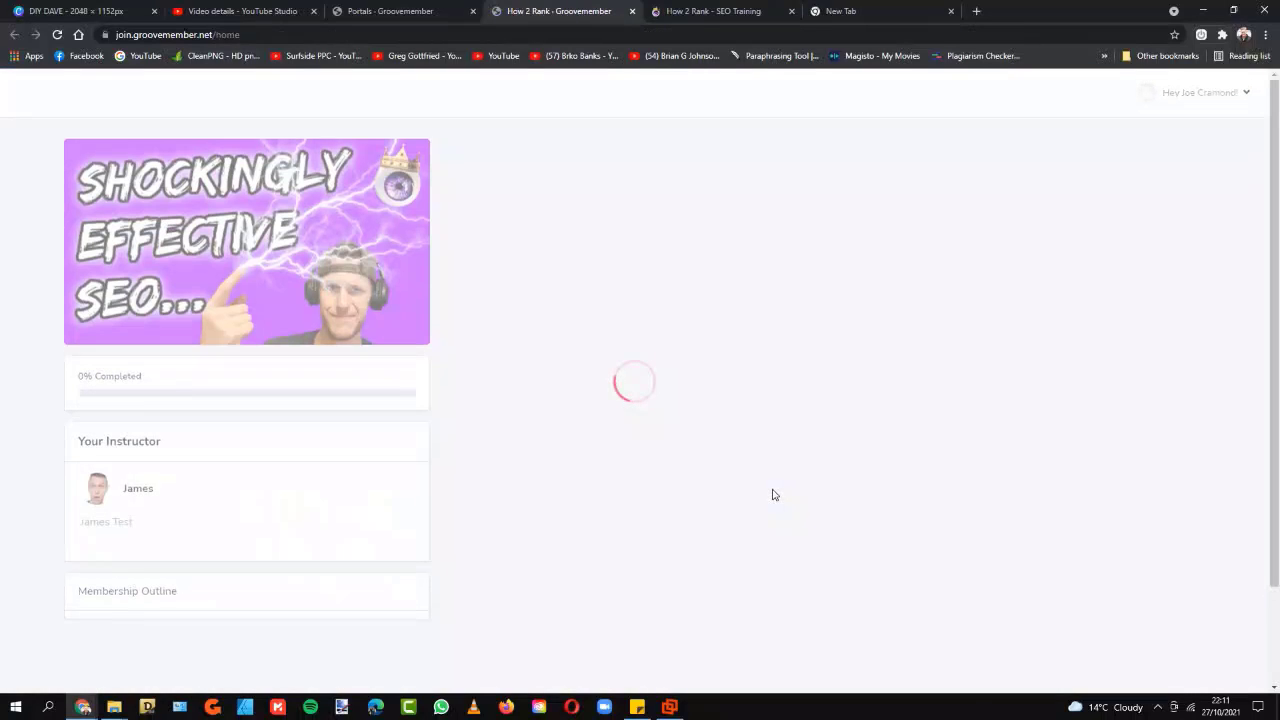
{"action": "scroll", "coordinate": [730, 280], "scroll_direction": "down", "scroll_amount": 3}
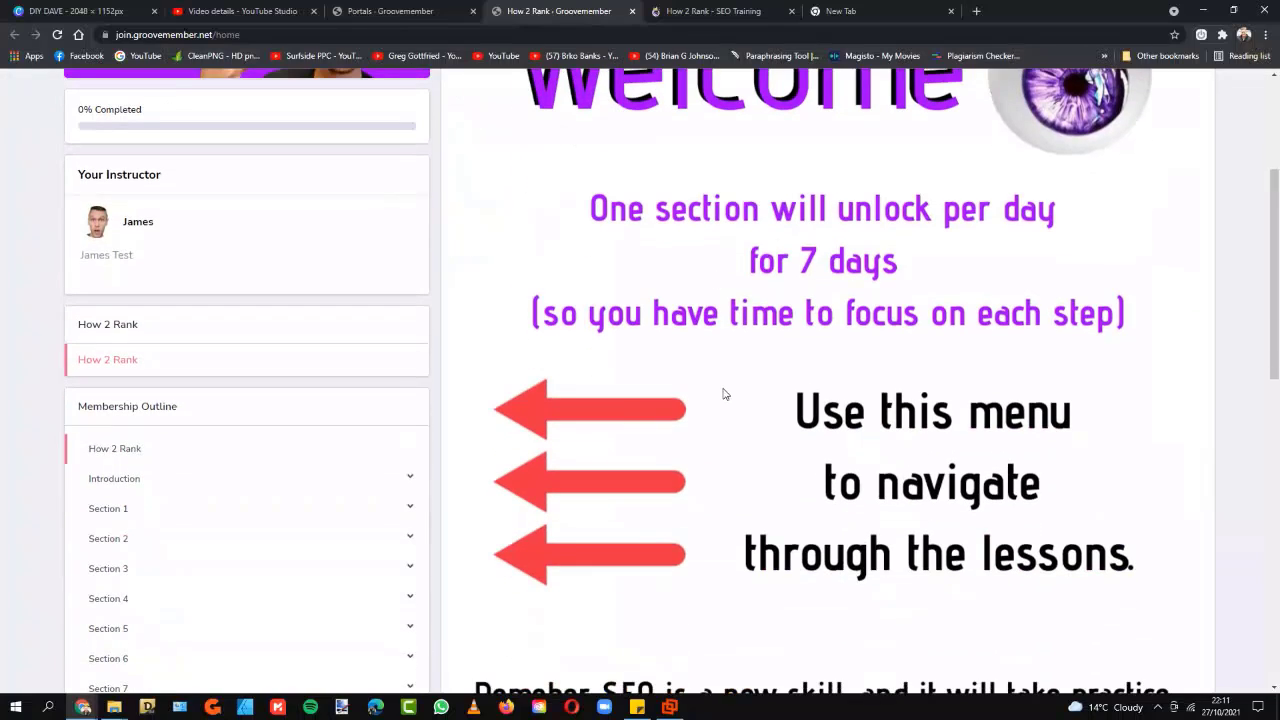
{"action": "scroll", "coordinate": [725, 393], "scroll_direction": "up", "scroll_amount": 2}
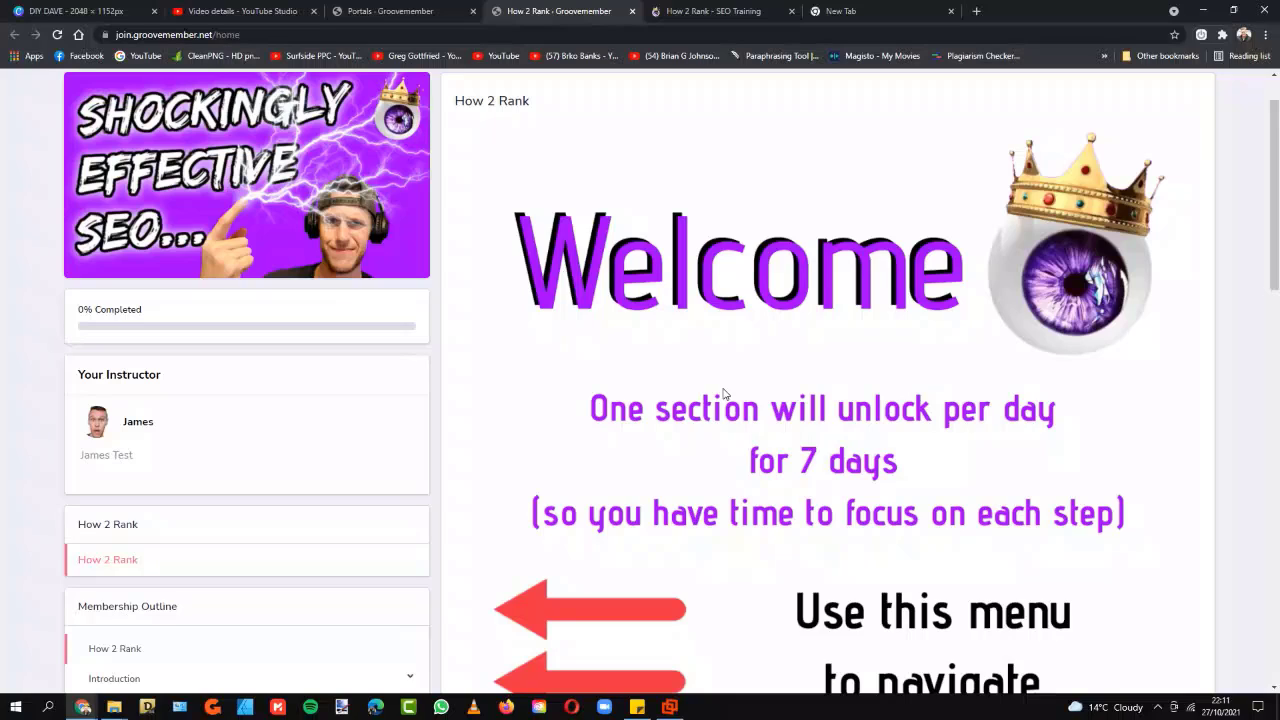
{"action": "scroll", "coordinate": [724, 393], "scroll_direction": "down", "scroll_amount": 3}
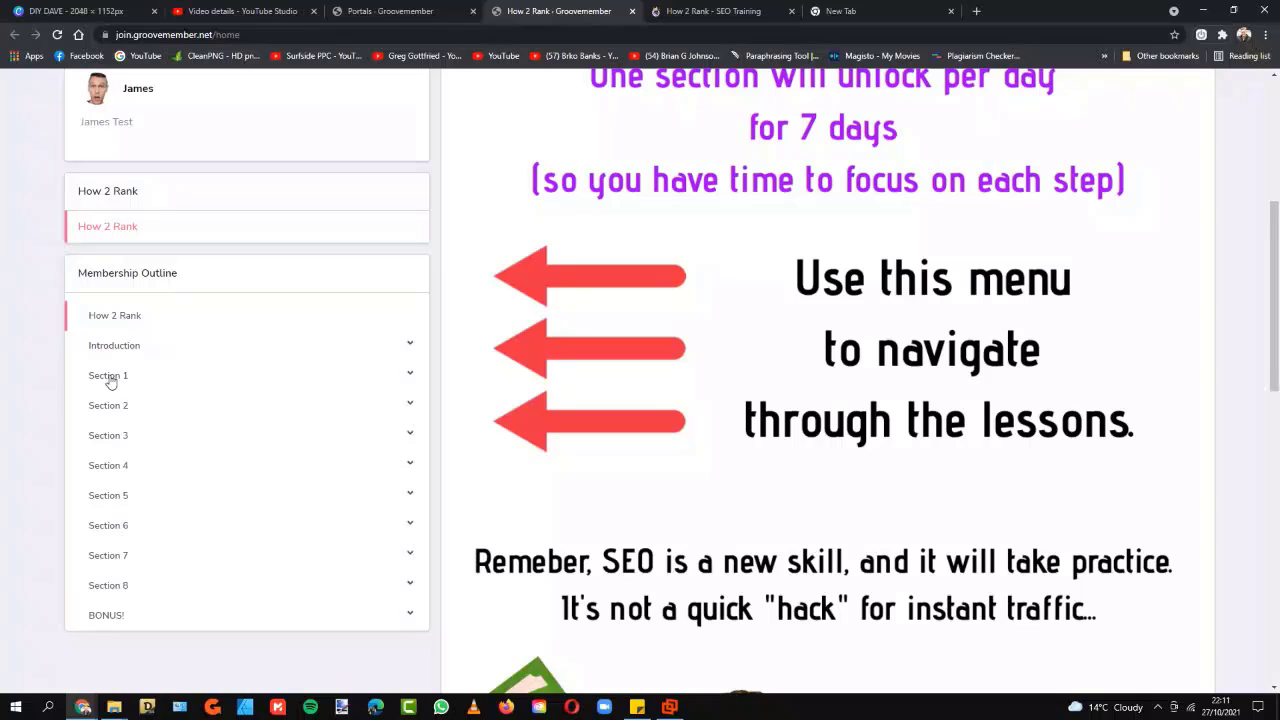
{"action": "left_click", "coordinate": [150, 410]}
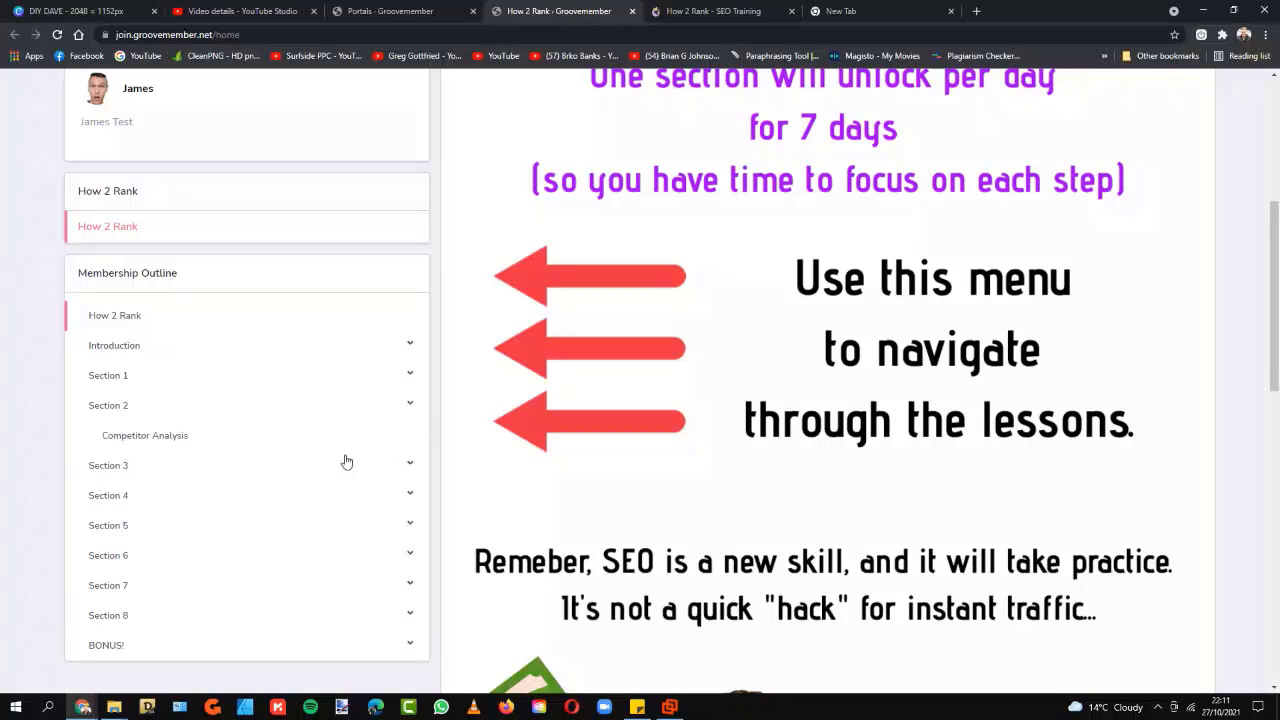
{"action": "left_click", "coordinate": [150, 436]}
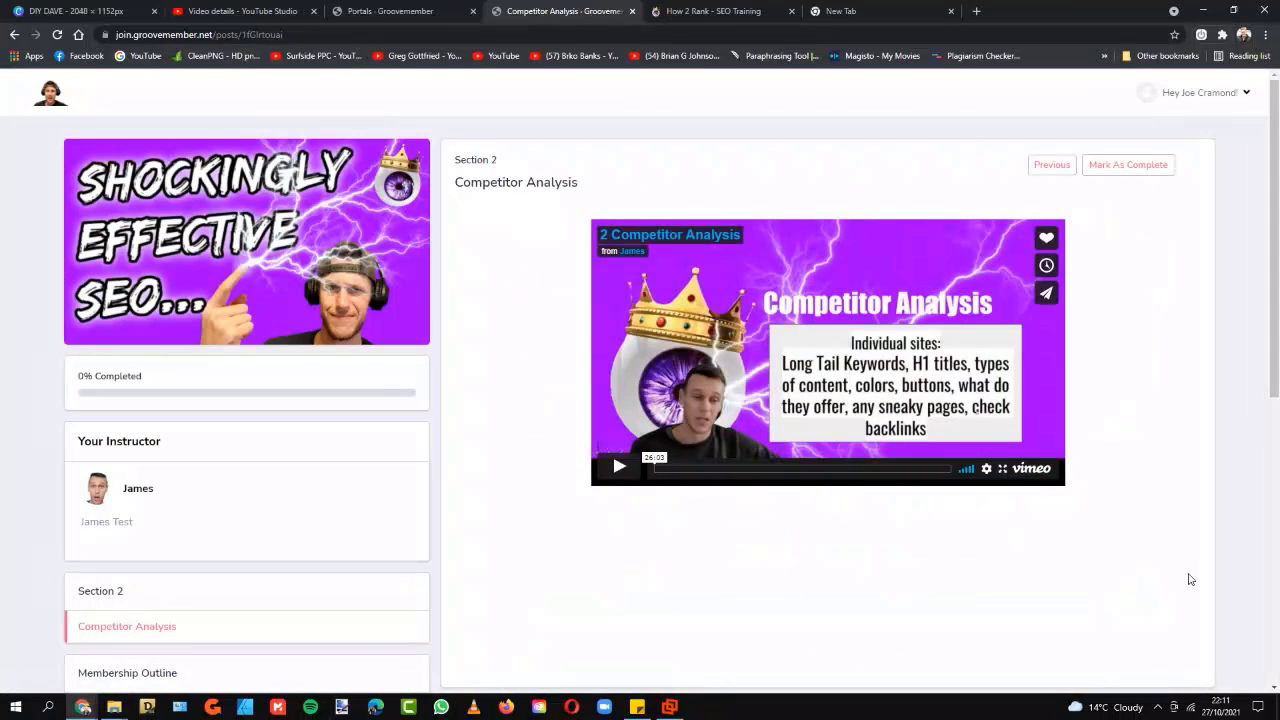
Start the Competitor Analysis video playing in the Vimeo player
{"action": "scroll", "coordinate": [929, 423], "scroll_direction": "down", "scroll_amount": 2}
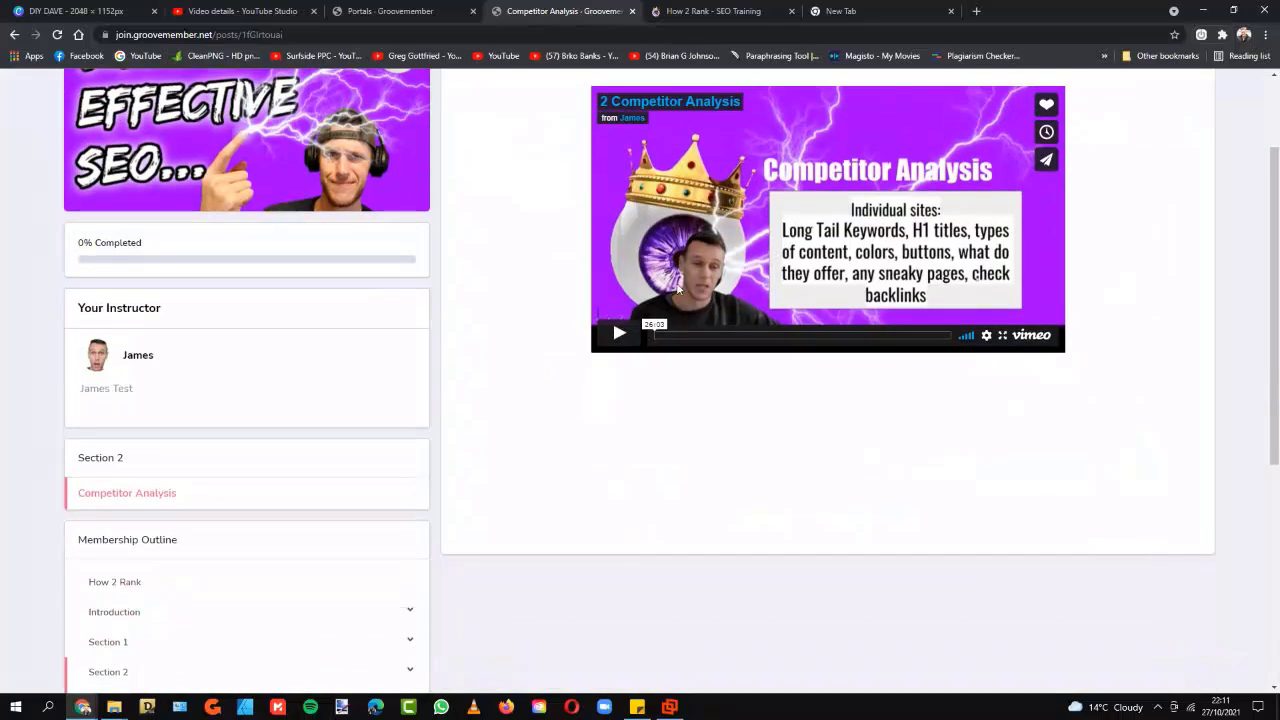
{"action": "scroll", "coordinate": [733, 453], "scroll_direction": "up", "scroll_amount": 2}
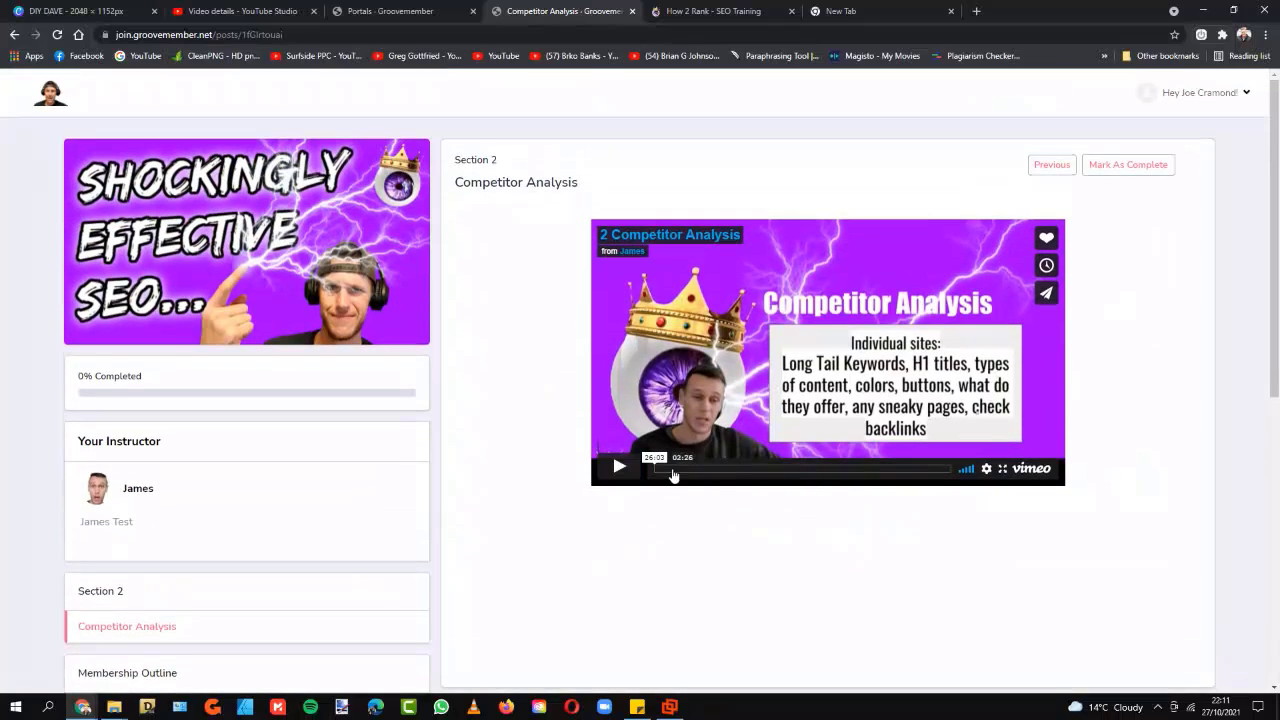
{"action": "left_click", "coordinate": [620, 467]}
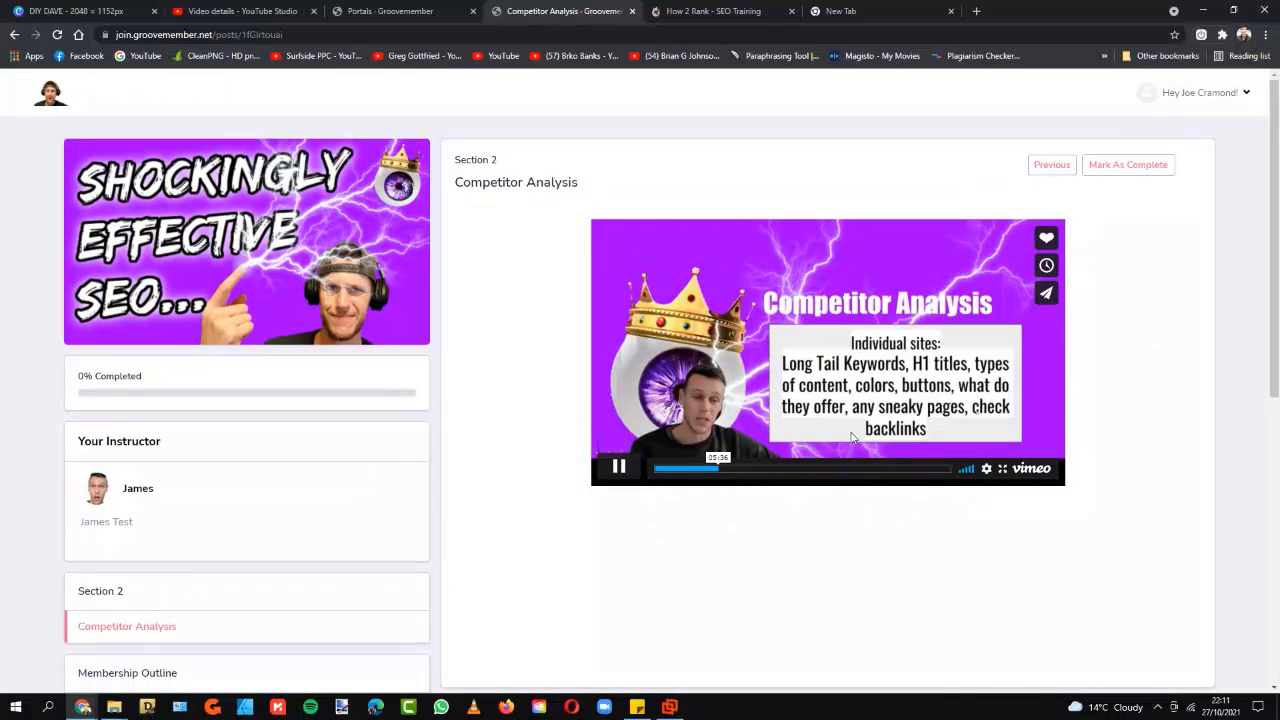
Raise the speaker volume to 100 from the system tray volume control
{"action": "left_click", "coordinate": [1160, 708]}
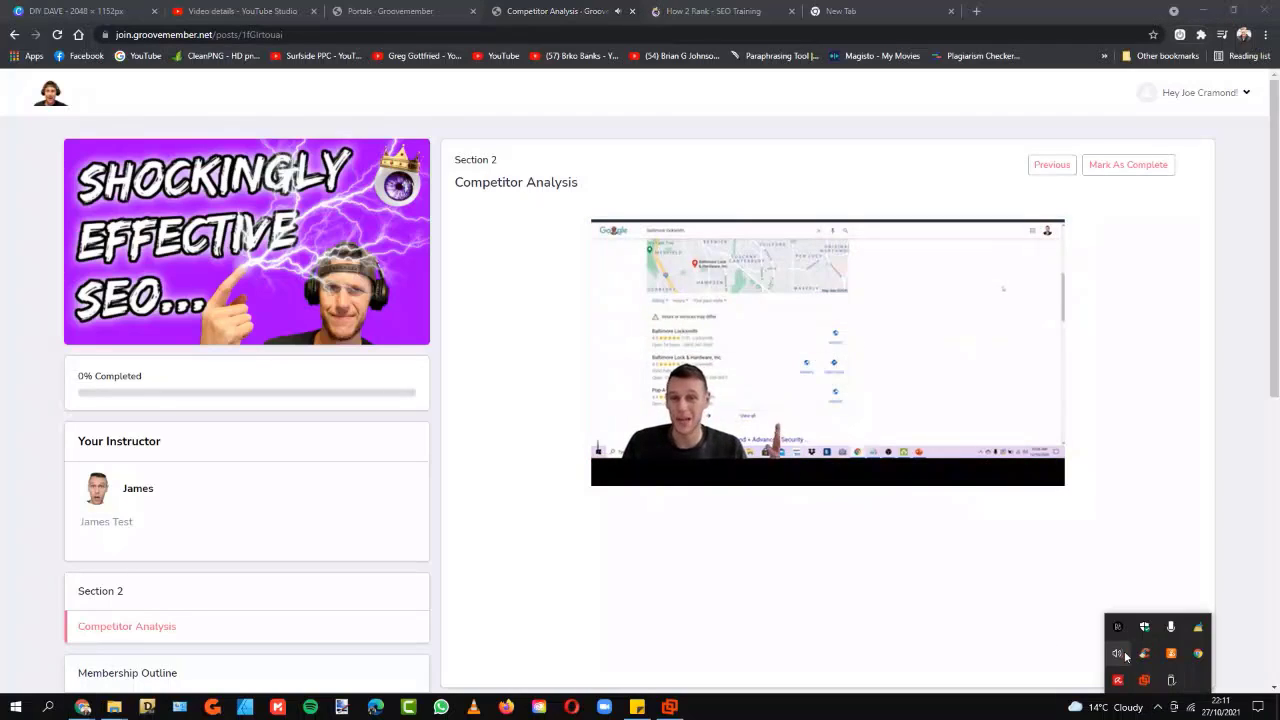
{"action": "left_click", "coordinate": [1160, 683]}
{"action": "left_click_drag", "start_coordinate": [1181, 675], "coordinate": [1238, 675]}
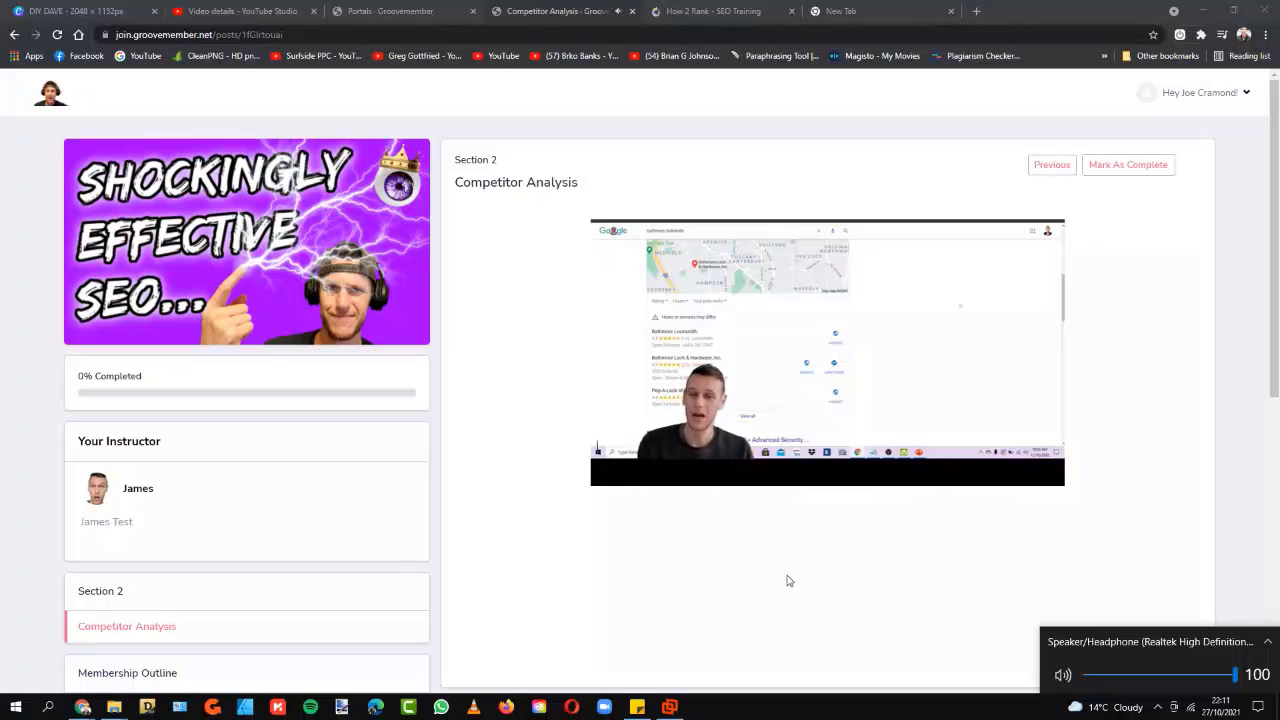
{"action": "mouse_move", "coordinate": [736, 421]}
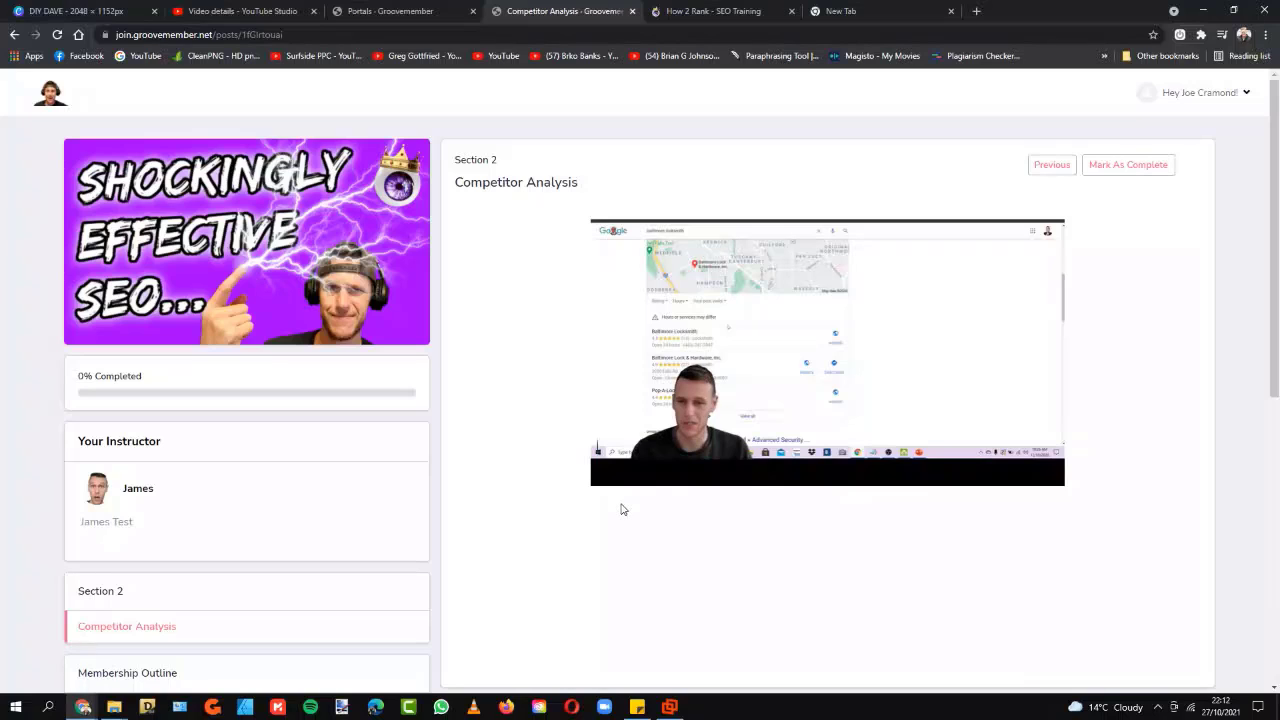
Expand Sections 3 and 4 in turn, leaving Section 5 open with Content Creation, Background Eraser, Canva and Magisto
{"action": "scroll", "coordinate": [366, 477], "scroll_direction": "down", "scroll_amount": 4}
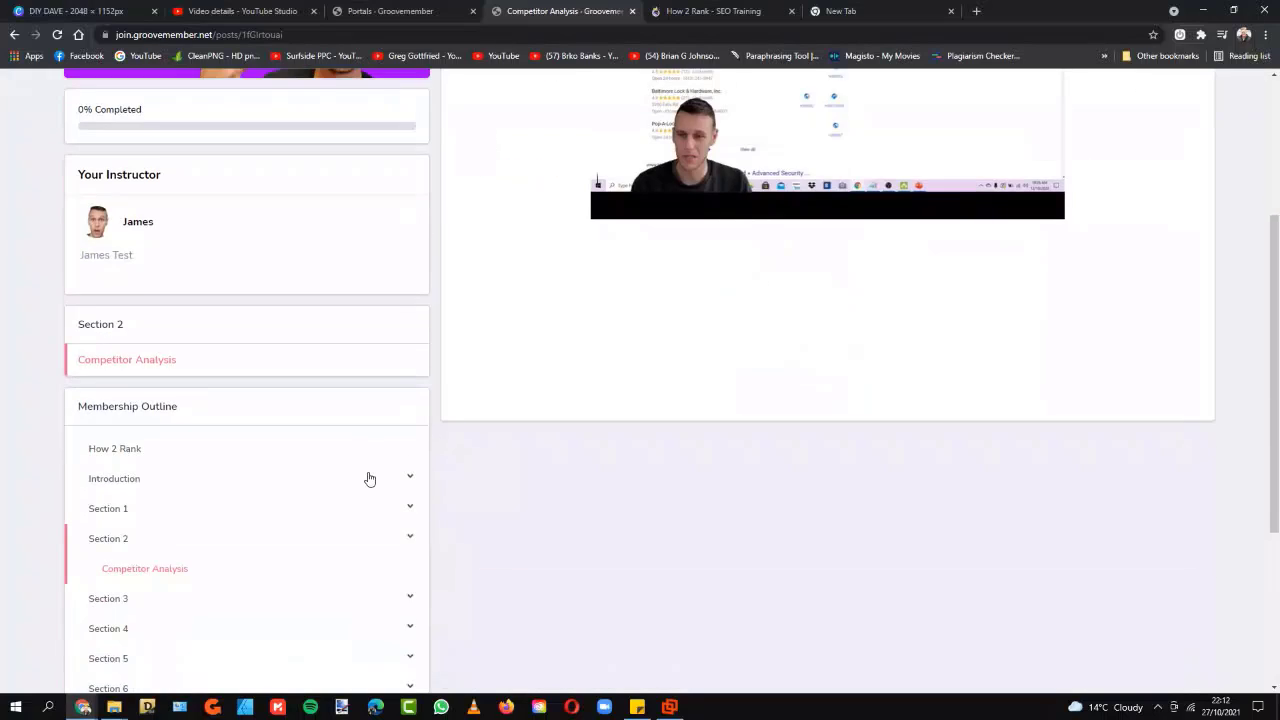
{"action": "left_click", "coordinate": [404, 466]}
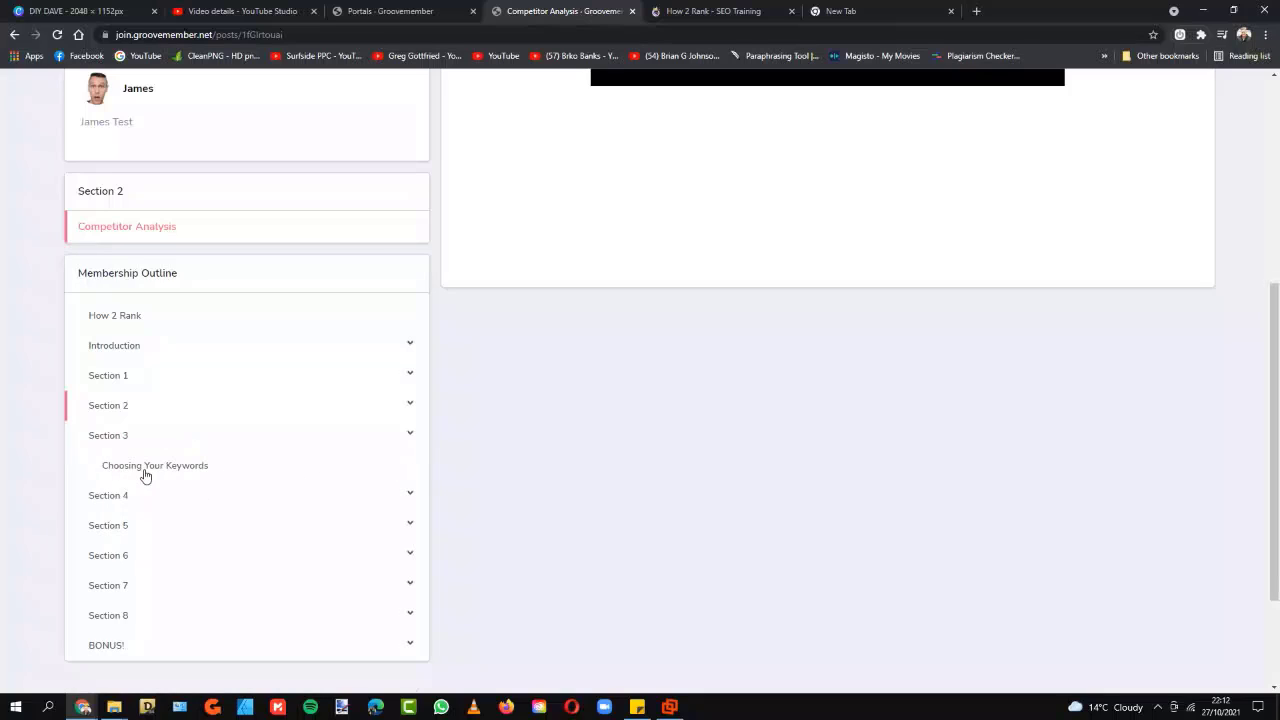
{"action": "left_click", "coordinate": [409, 436]}
{"action": "left_click", "coordinate": [409, 466]}
{"action": "left_click", "coordinate": [416, 470]}
{"action": "left_click", "coordinate": [410, 497]}
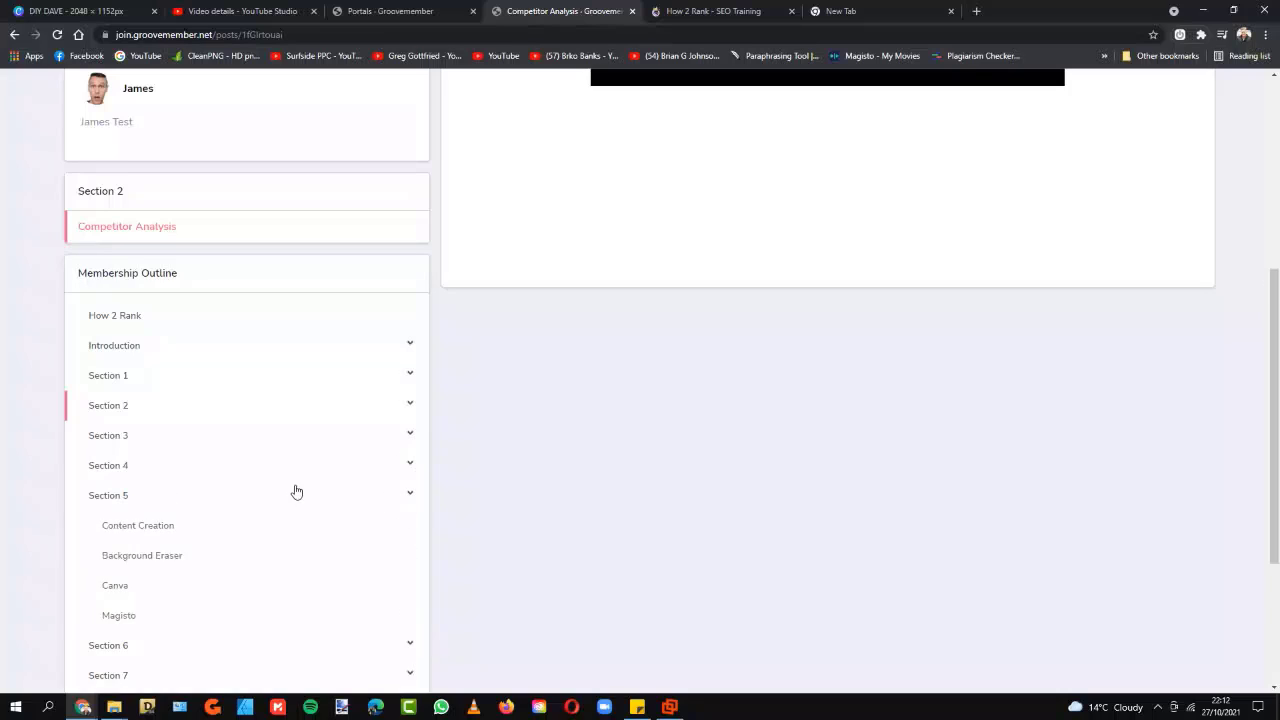
{"action": "scroll", "coordinate": [134, 560], "scroll_direction": "down", "scroll_amount": 1}
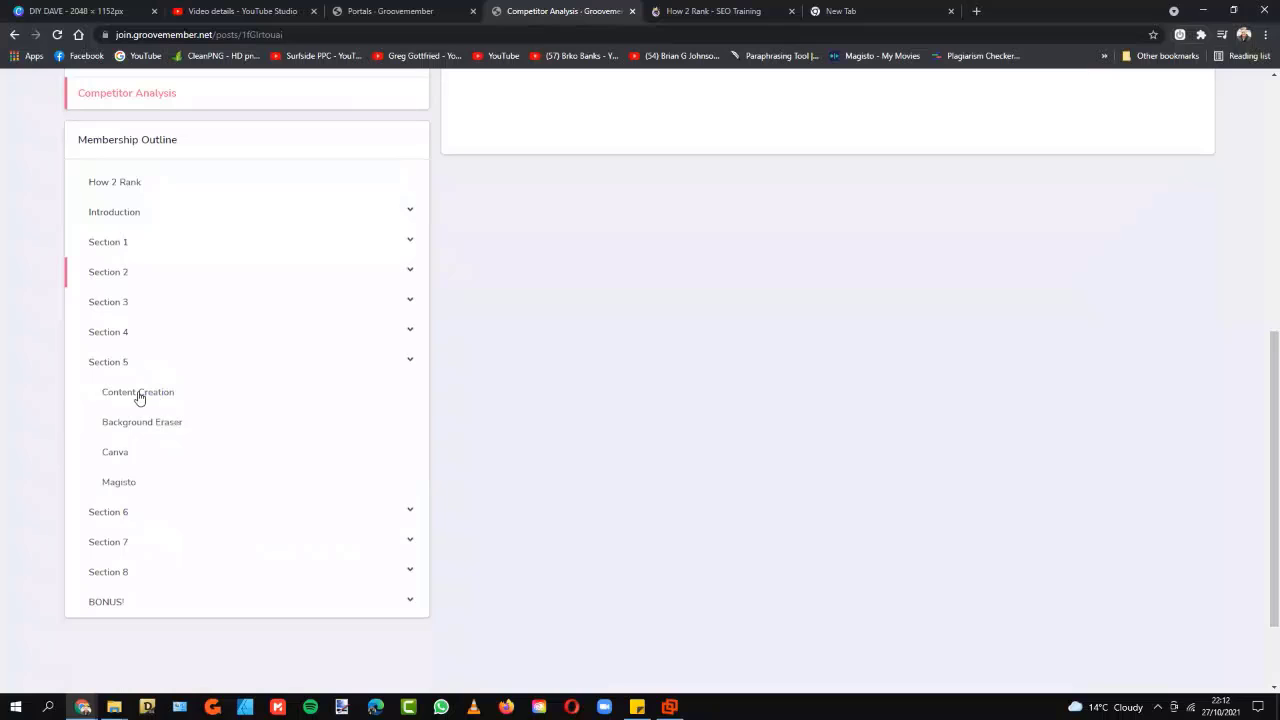
{"action": "scroll", "coordinate": [229, 426], "scroll_direction": "up", "scroll_amount": 1}
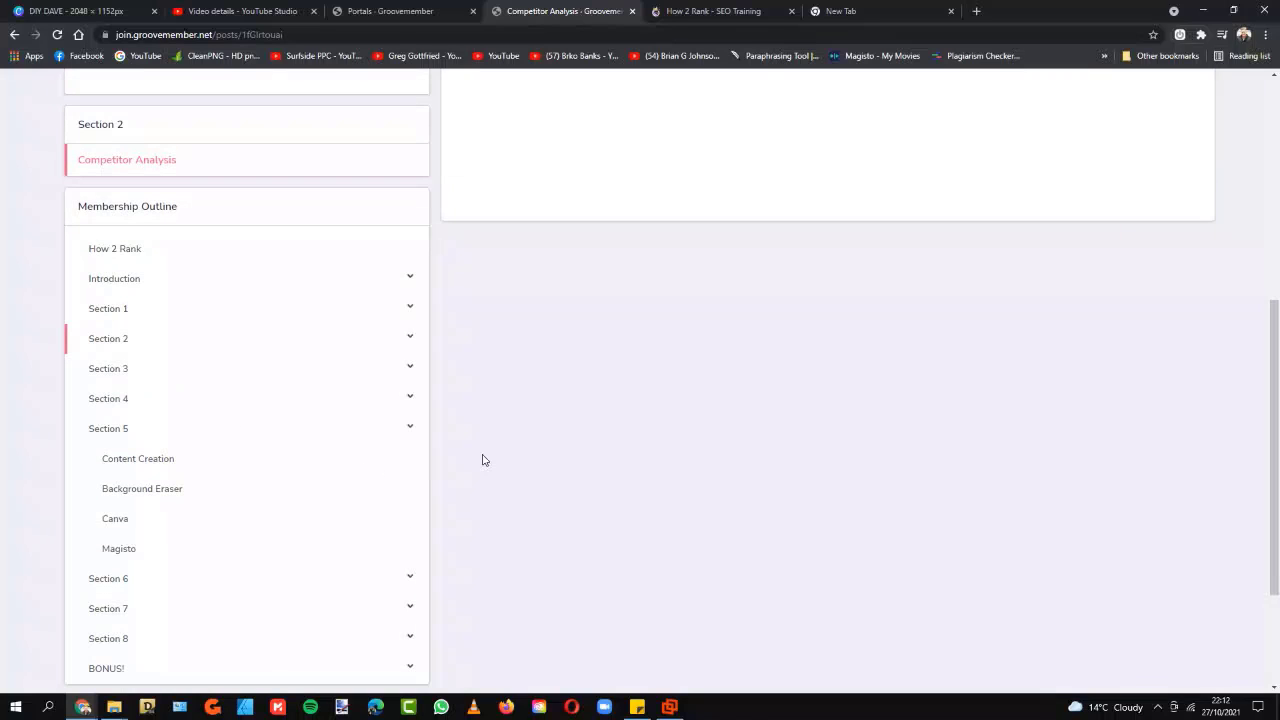
Return to Canva's DIY DAVE thumbnail design, check Templates and Uploads, and browse pages 1–5
{"action": "left_click", "coordinate": [105, 11]}
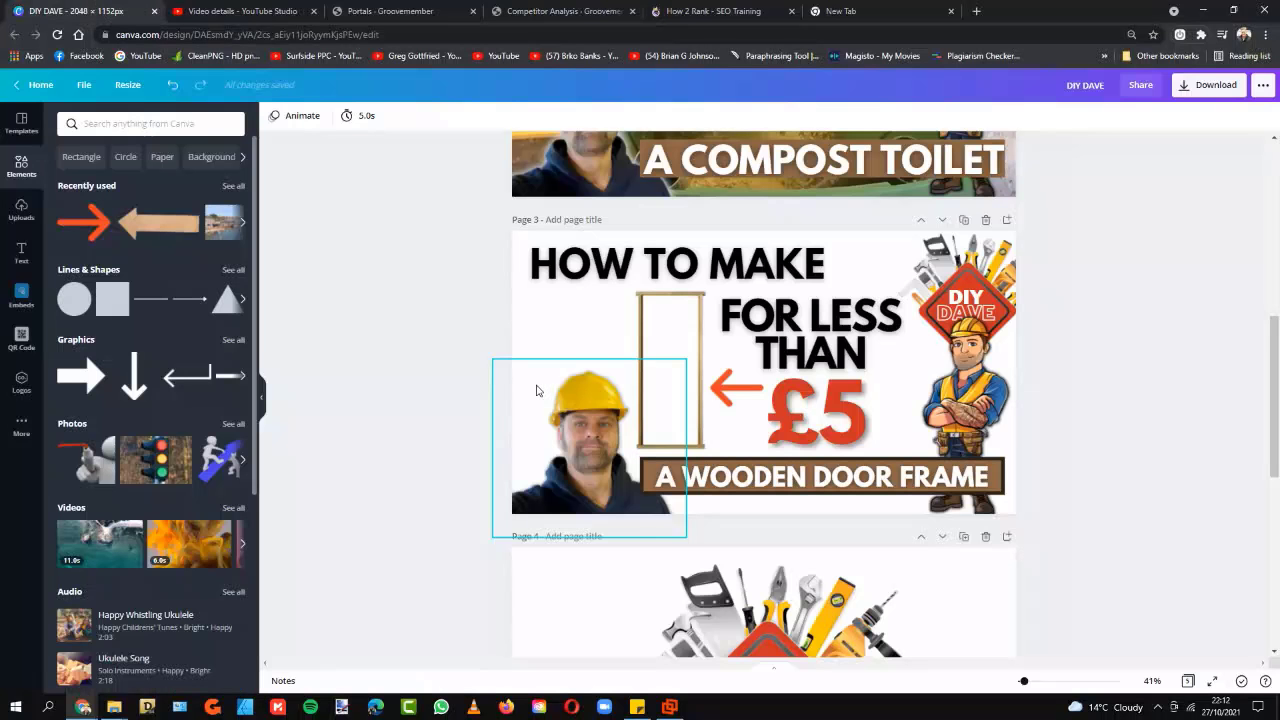
{"action": "scroll", "coordinate": [316, 447], "scroll_direction": "up", "scroll_amount": 3}
{"action": "scroll", "coordinate": [316, 447], "scroll_direction": "down", "scroll_amount": 1}
{"action": "left_click", "coordinate": [21, 124]}
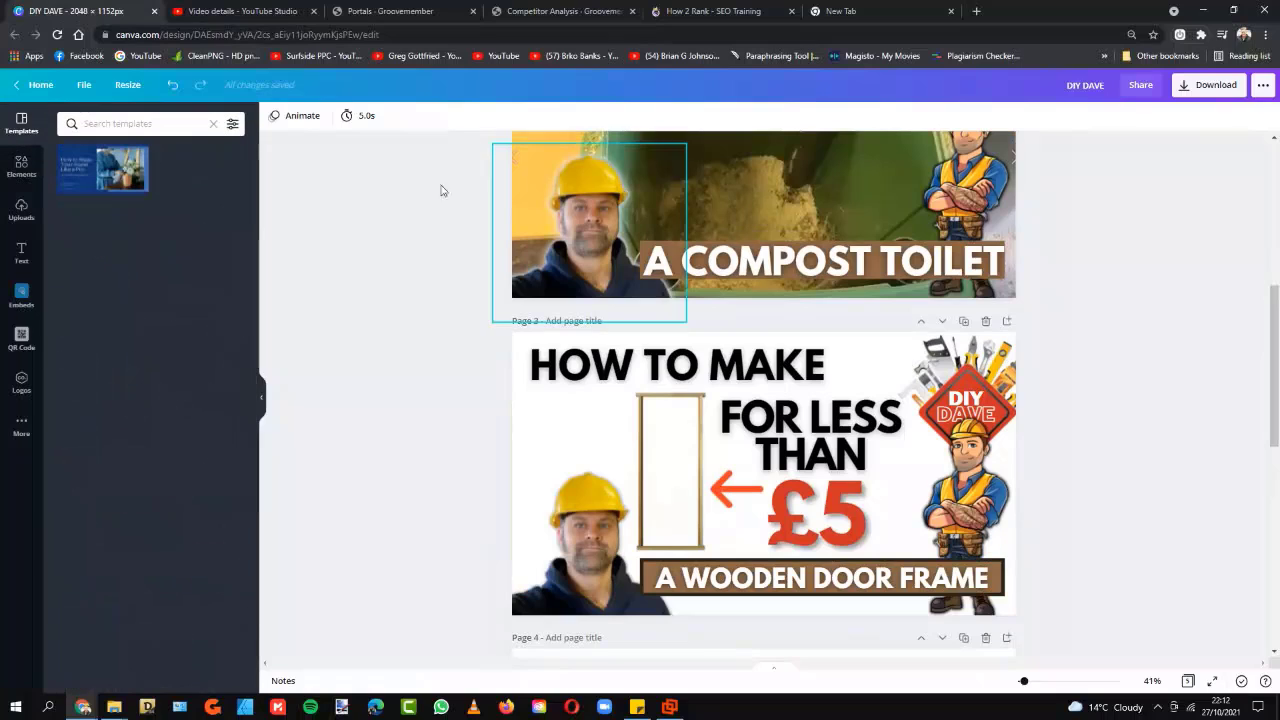
{"action": "left_click", "coordinate": [21, 210]}
{"action": "left_click", "coordinate": [21, 124]}
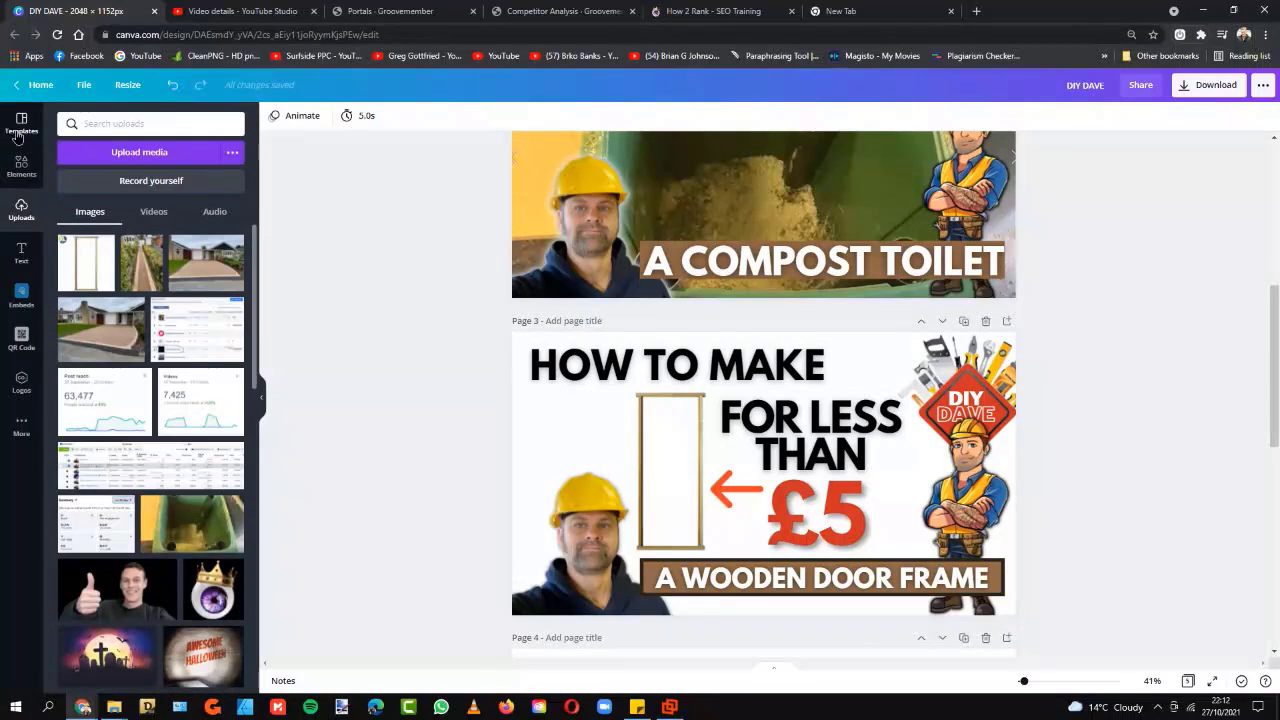
{"action": "scroll", "coordinate": [850, 300], "scroll_direction": "up", "scroll_amount": 6}
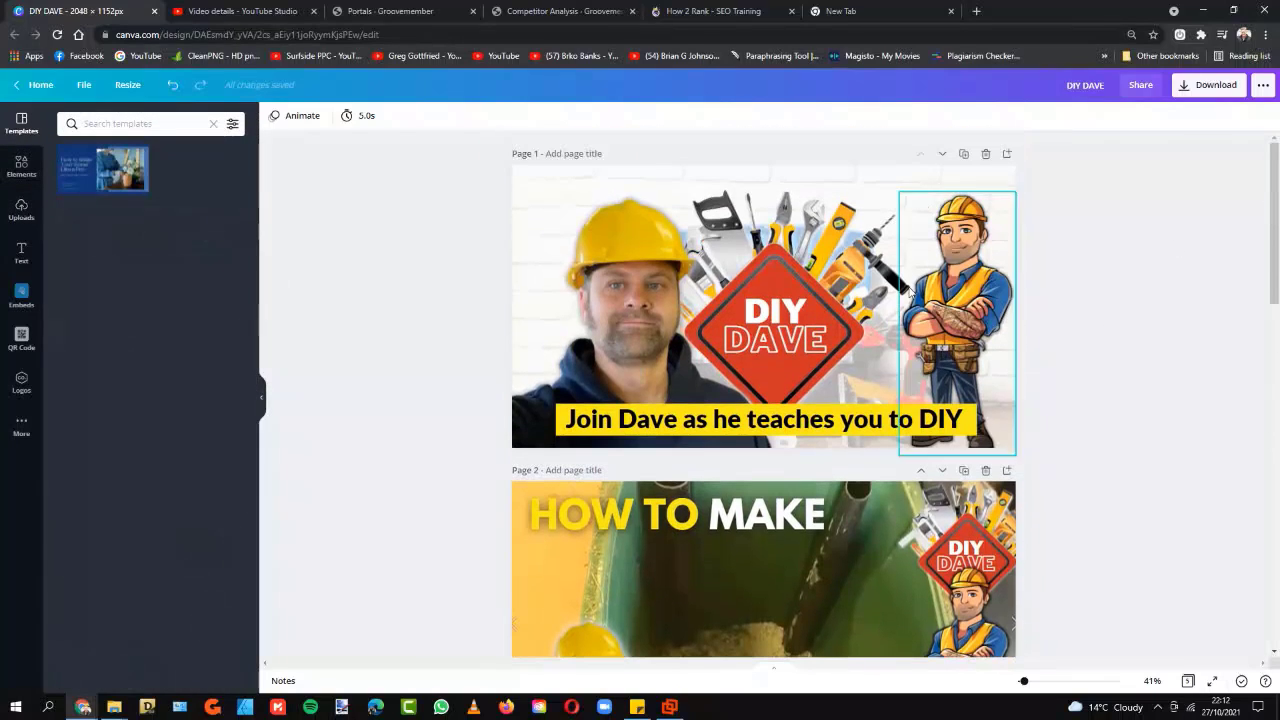
{"action": "scroll", "coordinate": [830, 290], "scroll_direction": "down", "scroll_amount": 10}
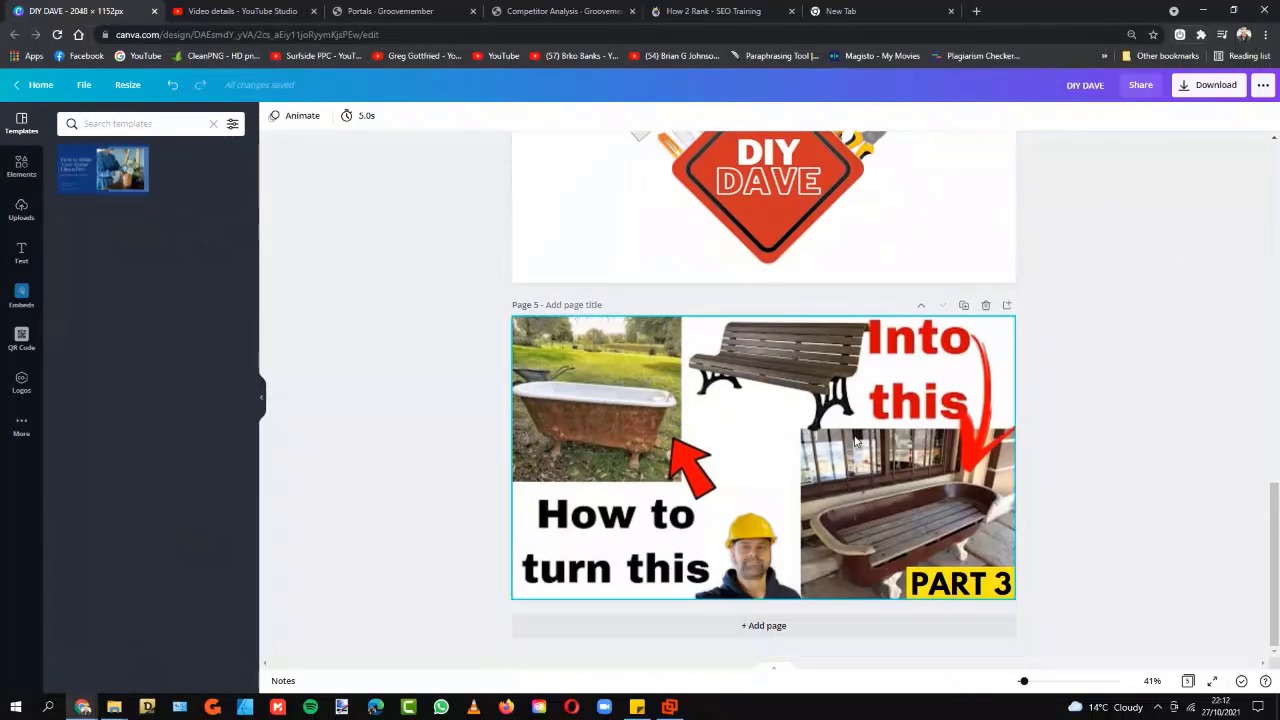
{"action": "scroll", "coordinate": [855, 440], "scroll_direction": "up", "scroll_amount": 5}
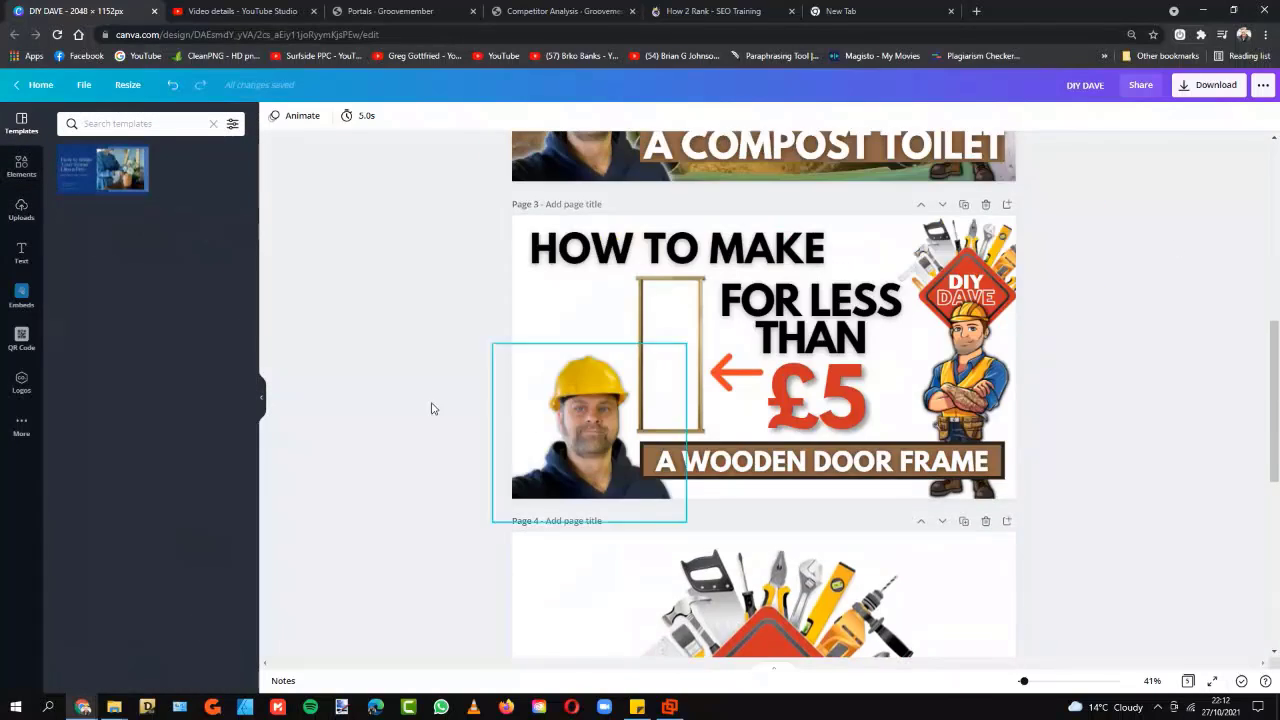
Switch through the open tabs back to the Groovemember Competitor Analysis lesson page
{"action": "left_click", "coordinate": [200, 10]}
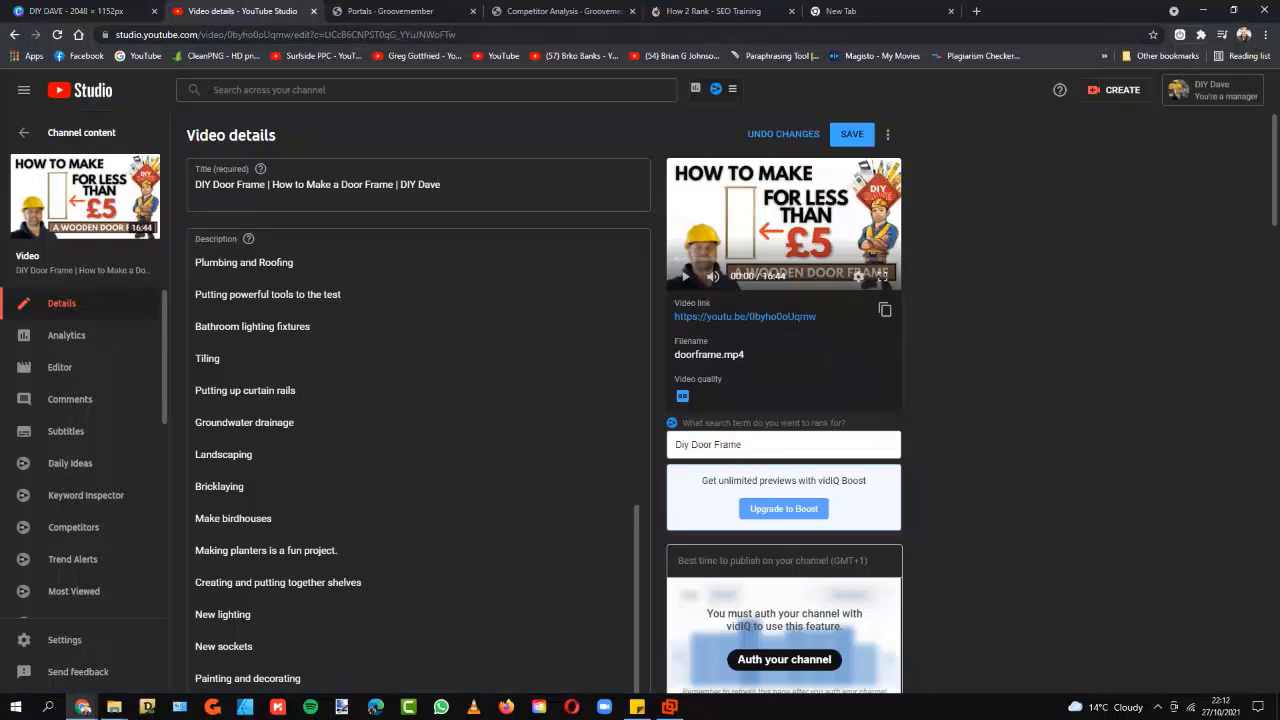
{"action": "left_click", "coordinate": [718, 11]}
{"action": "left_click", "coordinate": [838, 11]}
{"action": "left_click", "coordinate": [560, 11]}
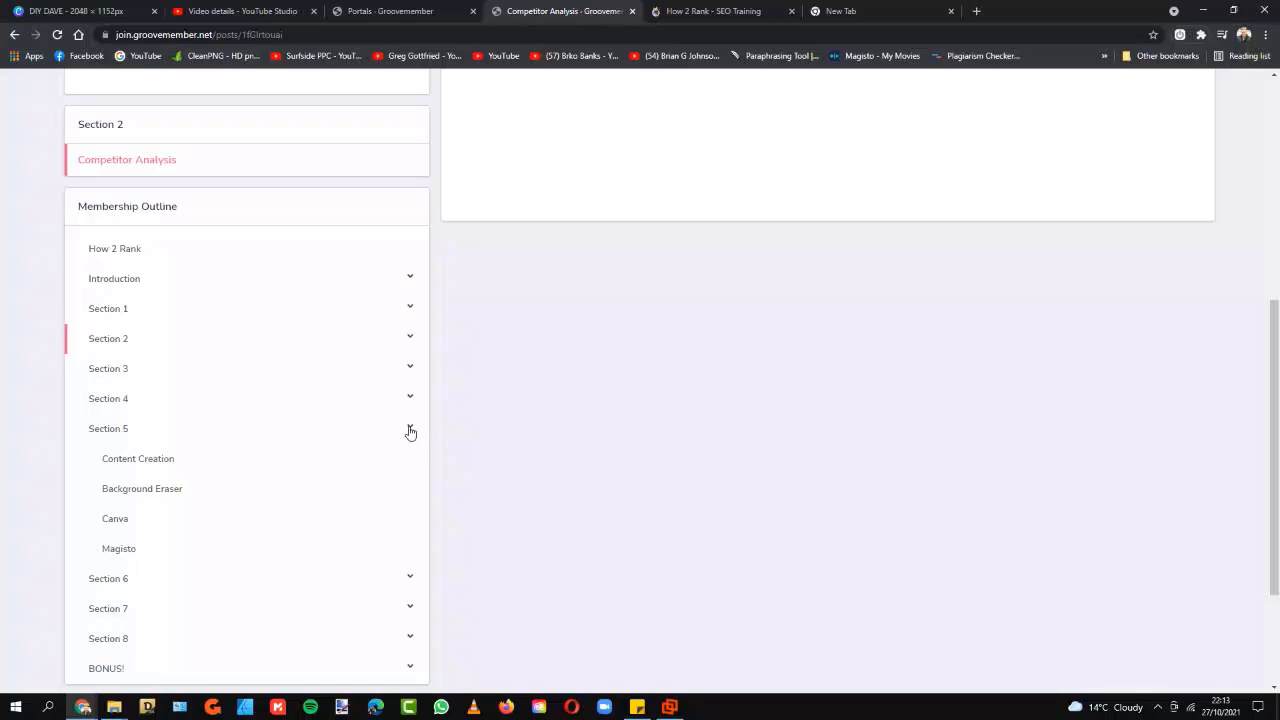
Collapse Section 5 and open Section 6's YouTube lesson, the 25:24 '6. Youtube Channel.mp4' video
{"action": "left_click", "coordinate": [410, 432]}
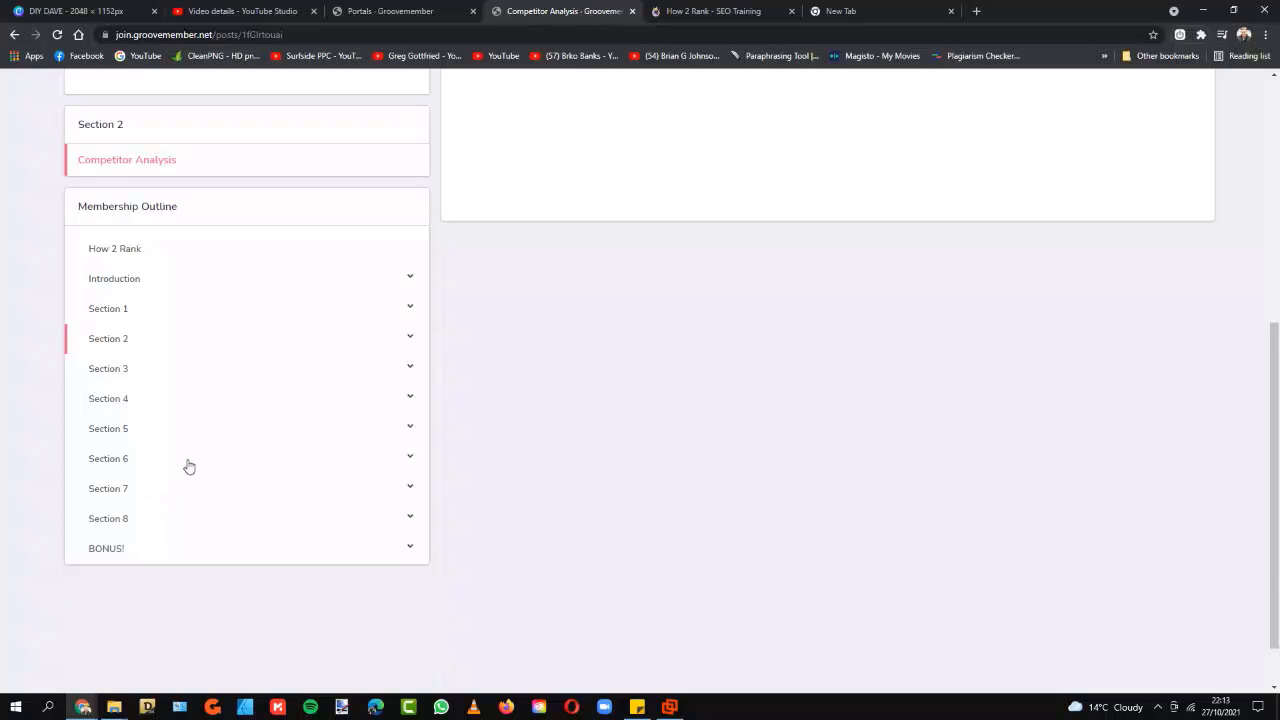
{"action": "left_click", "coordinate": [412, 455]}
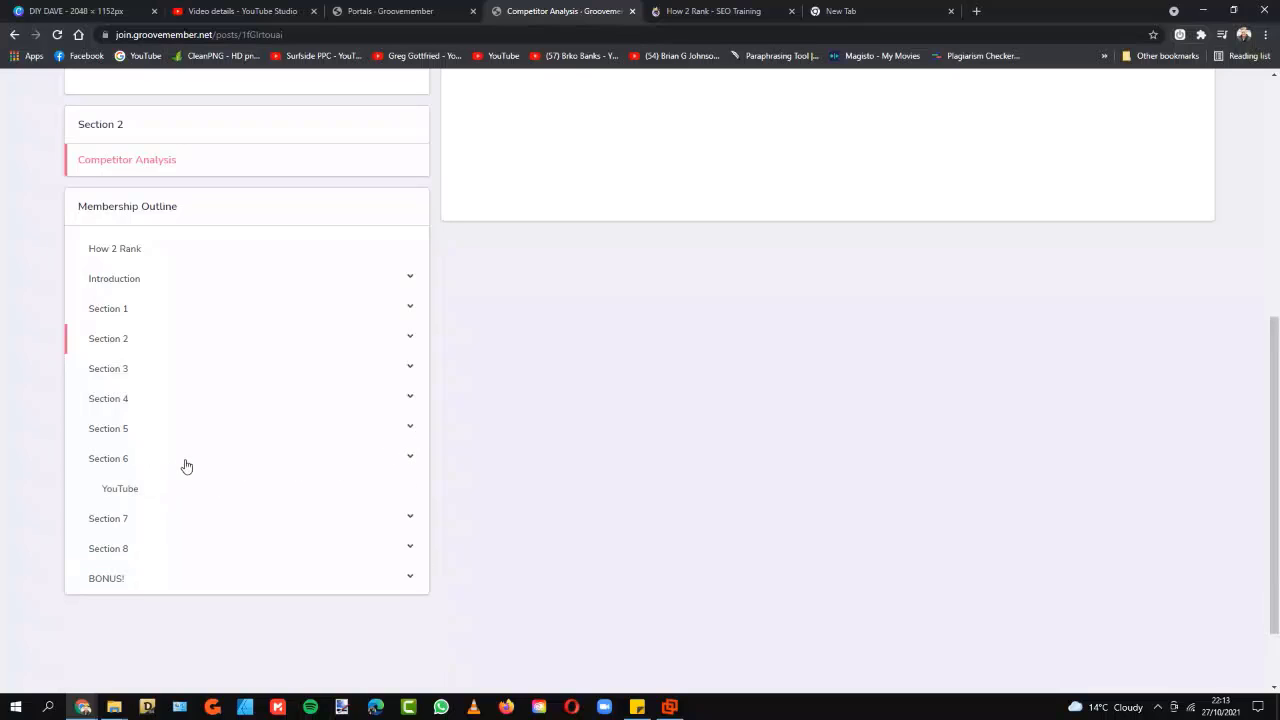
{"action": "left_click", "coordinate": [120, 489]}
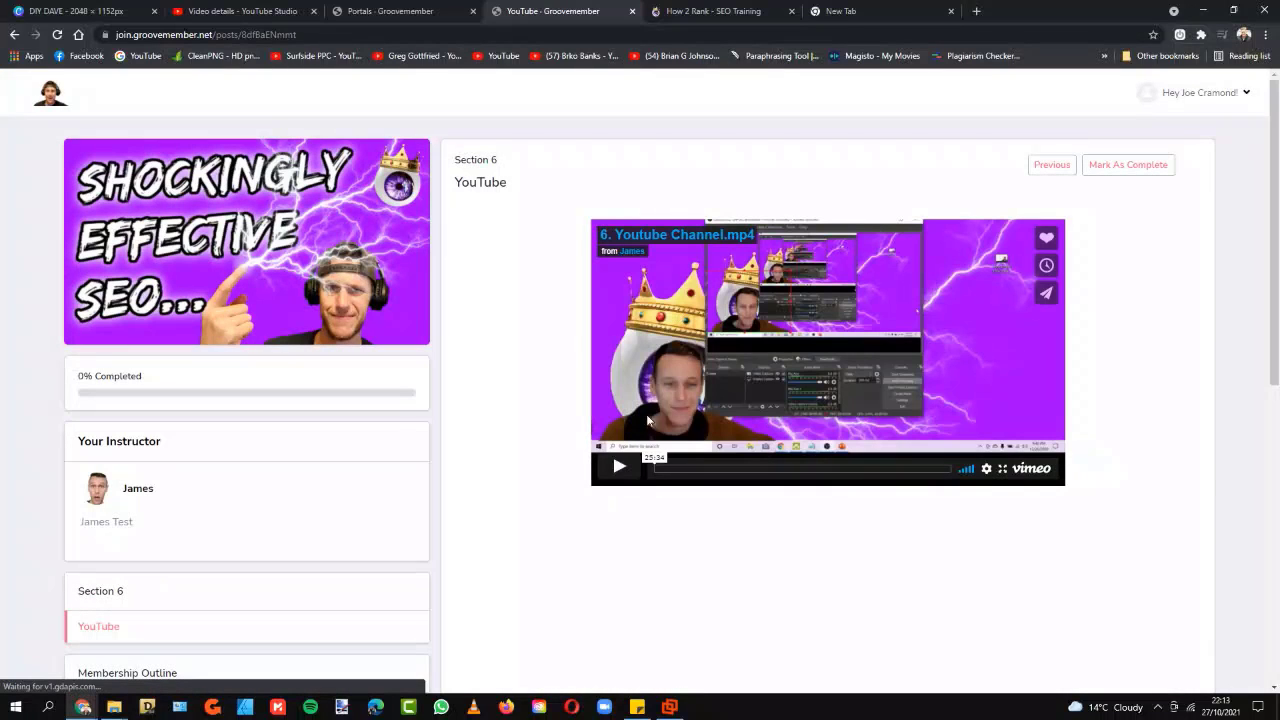
{"action": "scroll", "coordinate": [393, 501], "scroll_direction": "down", "scroll_amount": 5}
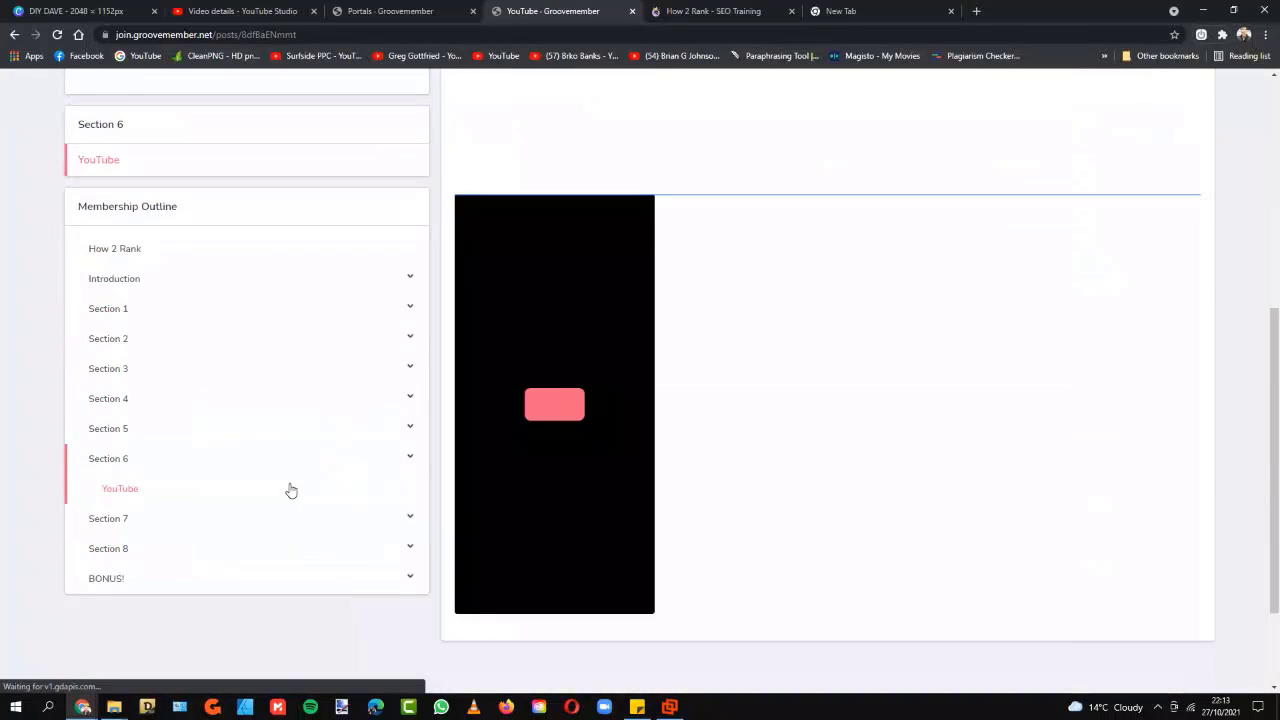
Expand Section 7 (Website Creation) and Section 8 (Your Thoughts), then scroll back up
{"action": "left_click", "coordinate": [419, 519]}
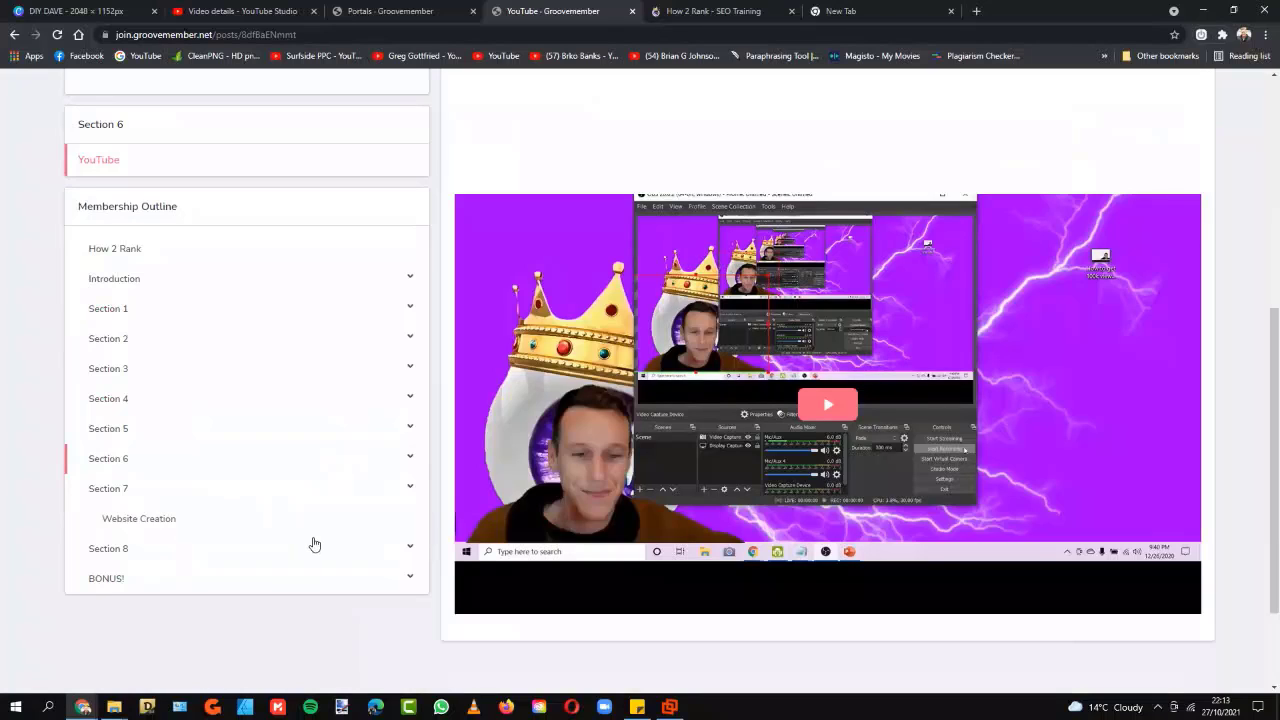
{"action": "left_click", "coordinate": [414, 551]}
{"action": "scroll", "coordinate": [185, 560], "scroll_direction": "up", "scroll_amount": 3}
{"action": "scroll", "coordinate": [380, 503], "scroll_direction": "down", "scroll_amount": 1}
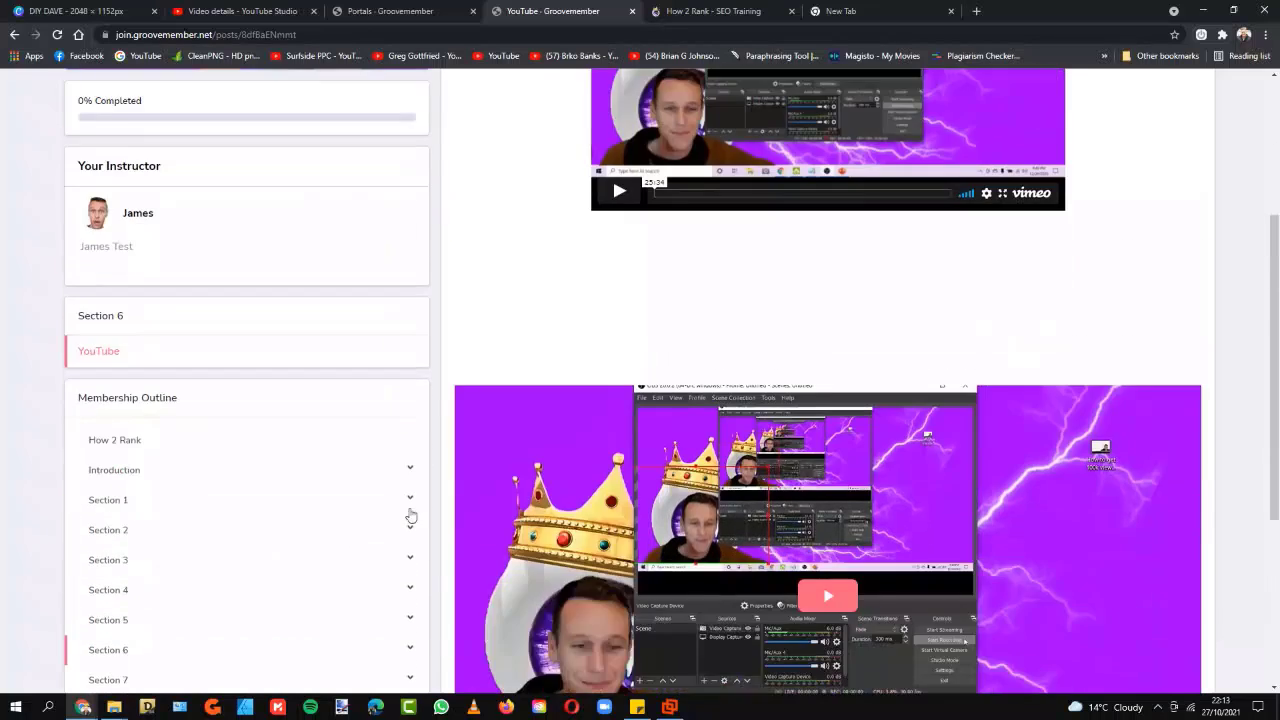
{"action": "scroll", "coordinate": [498, 520], "scroll_direction": "up", "scroll_amount": 3}
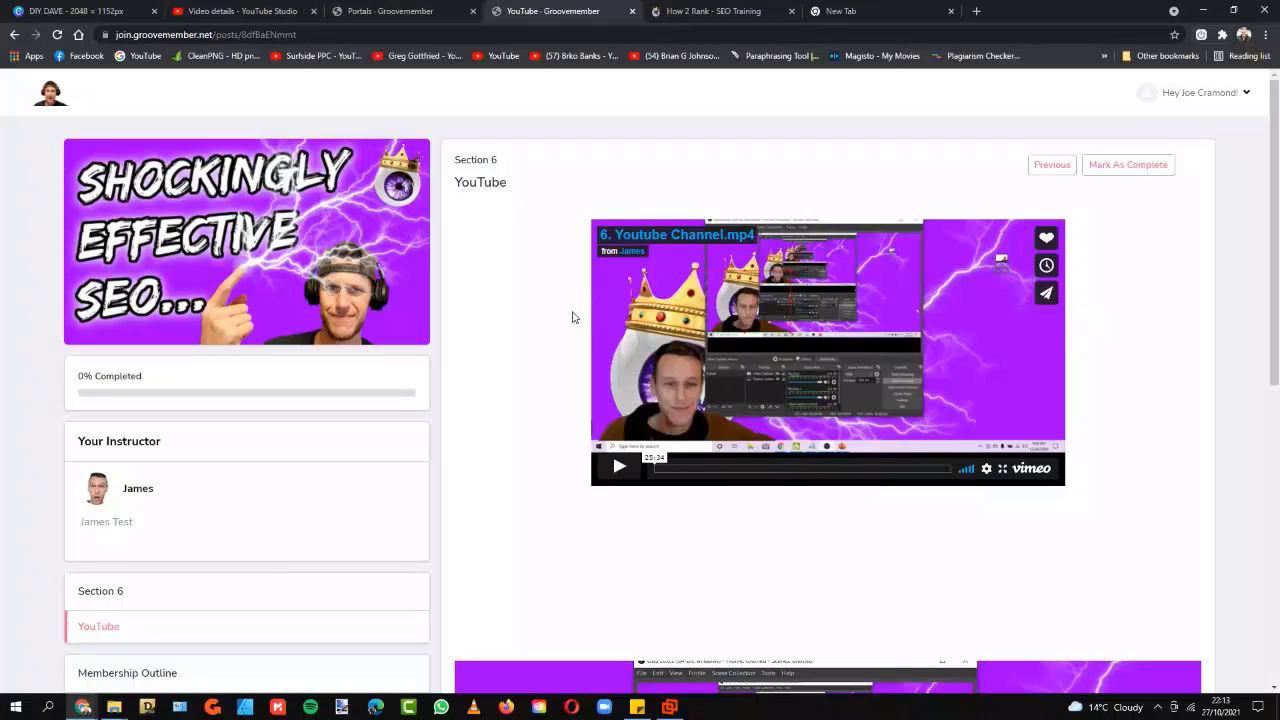
Go via the SEO course portal tab back to the 'DIY Door Frame | How to Make a Door Frame | DIY Dave' details
{"action": "left_click", "coordinate": [420, 11]}
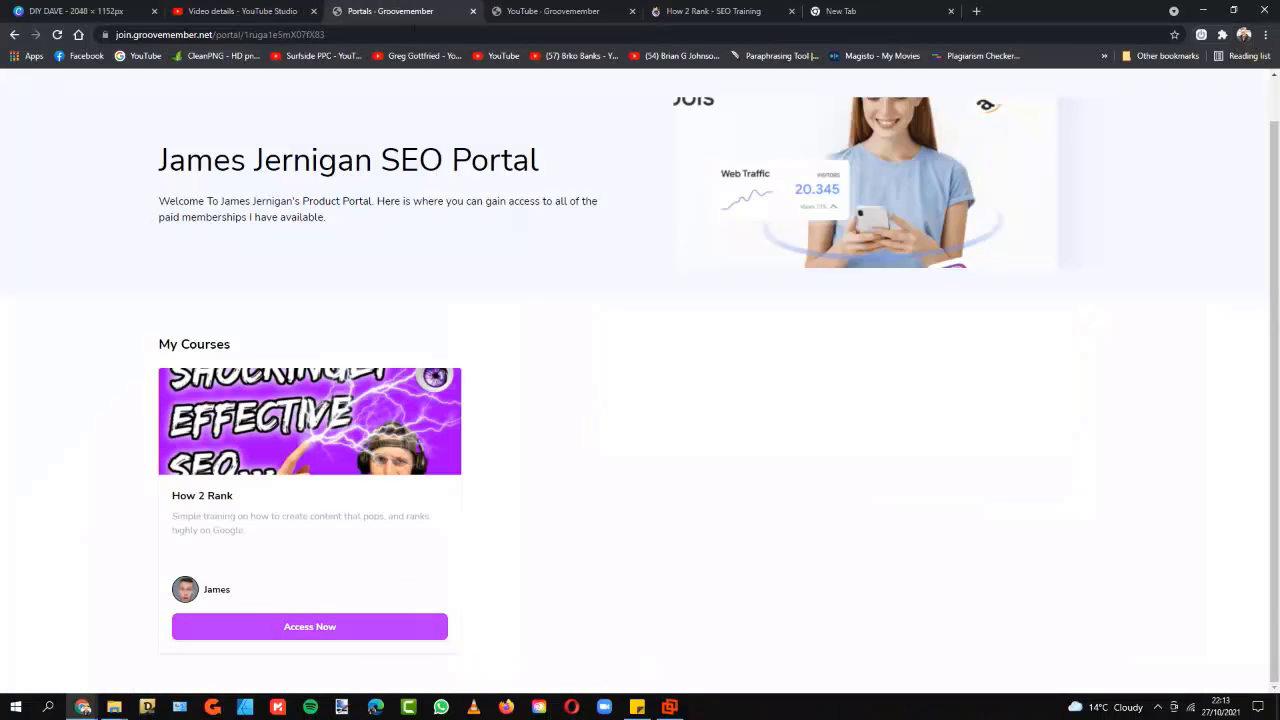
{"action": "left_click", "coordinate": [235, 11]}
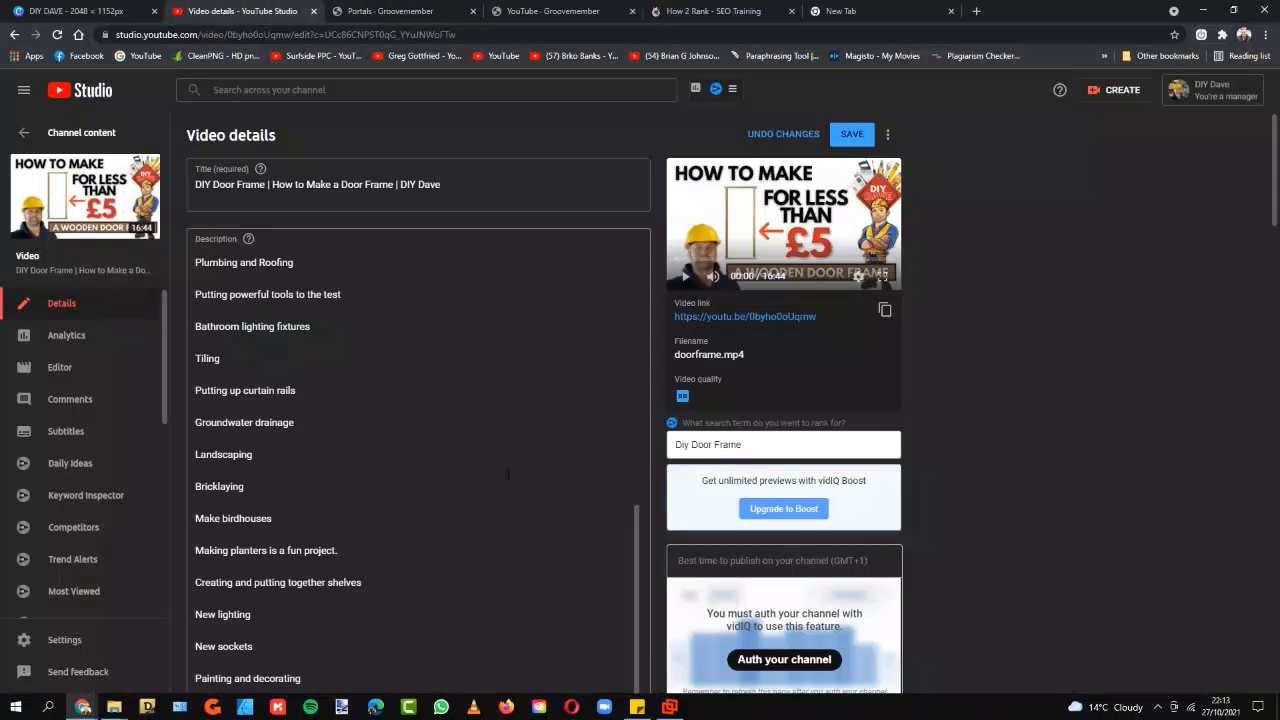